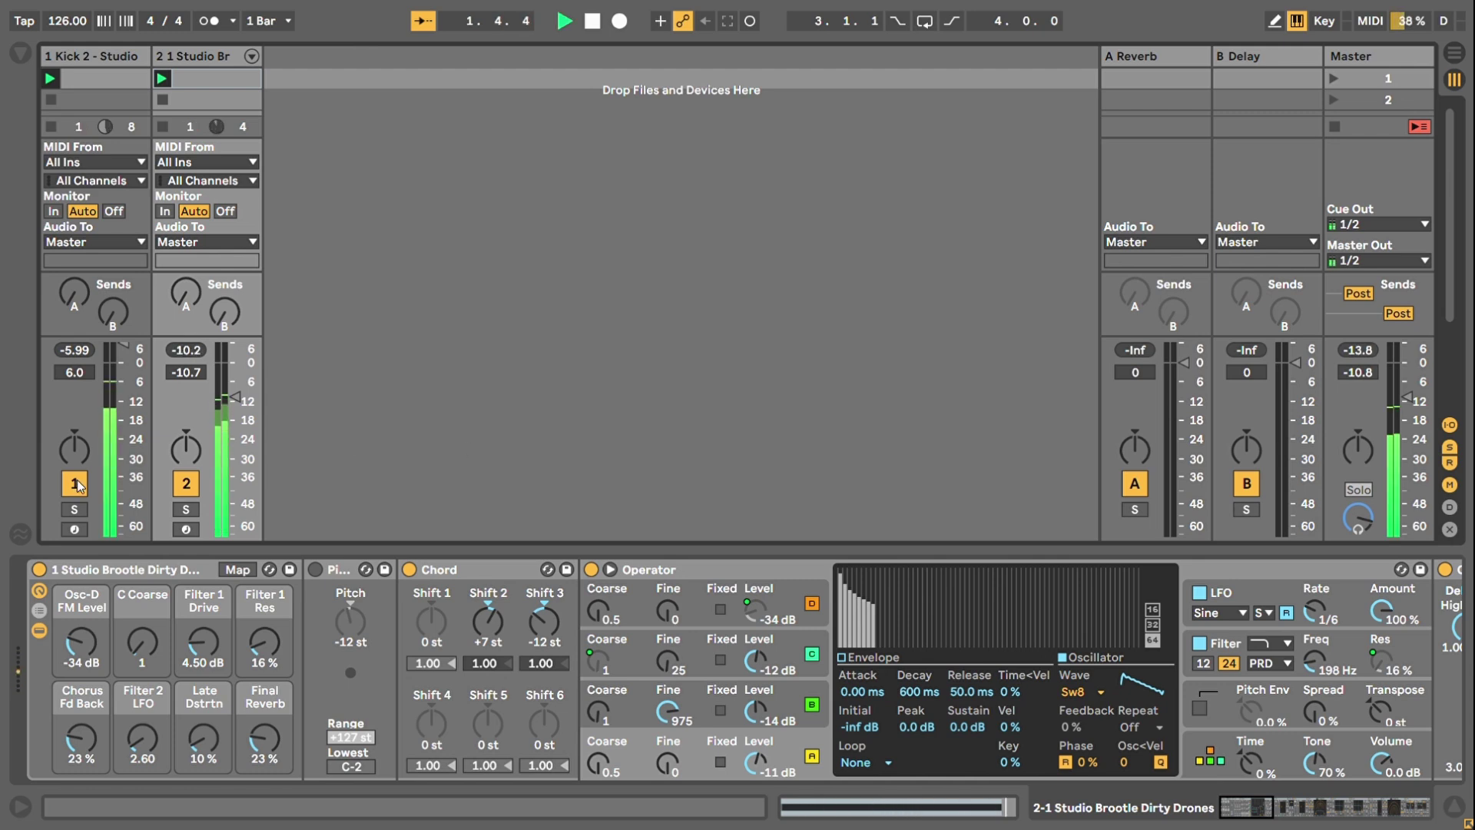
- Audition the drone track without the kick, first by muting the kick track temporarily and also by soloing the drone briefly
left_click(78, 484)
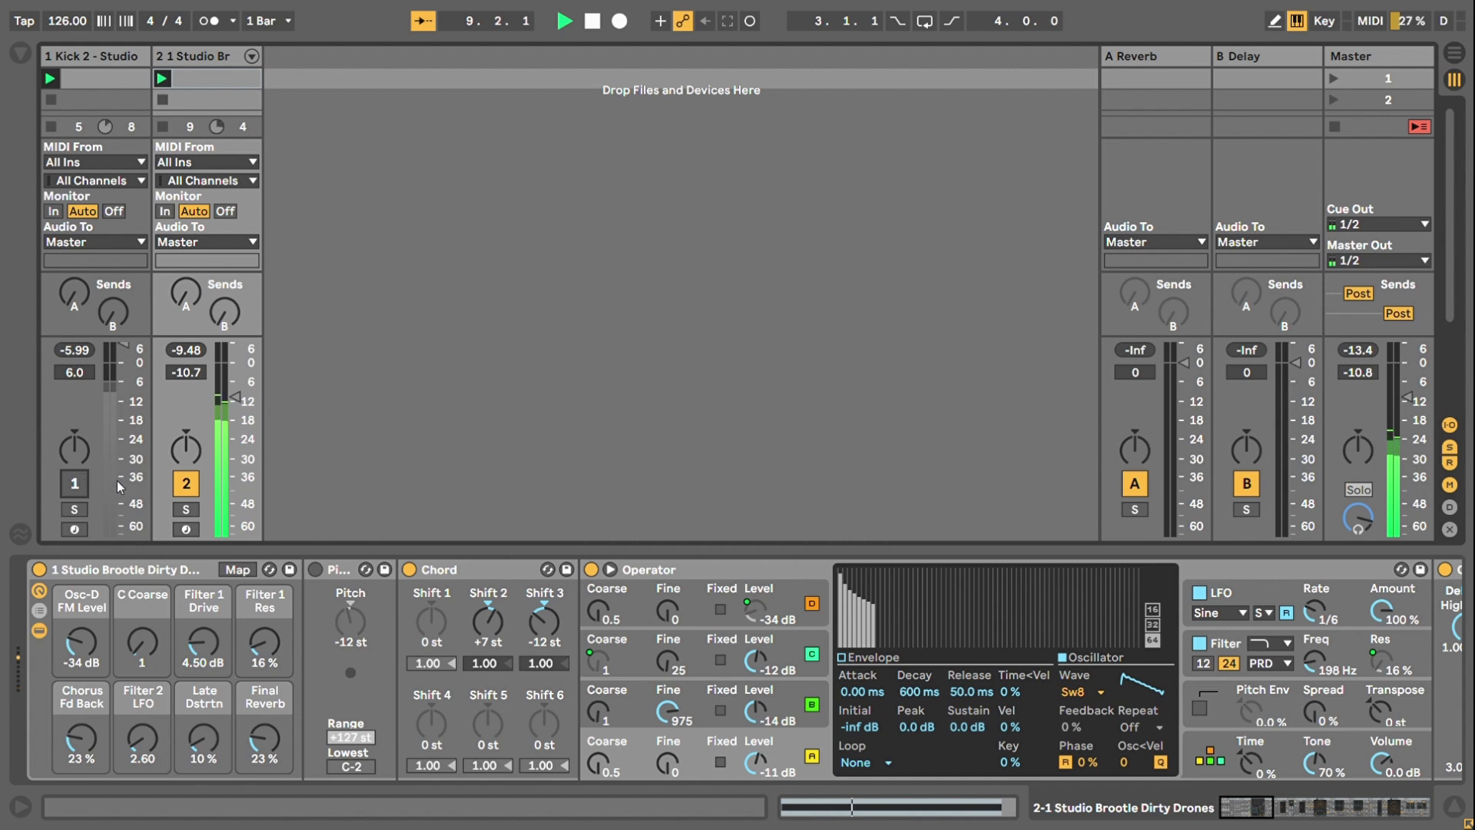
left_click(74, 483)
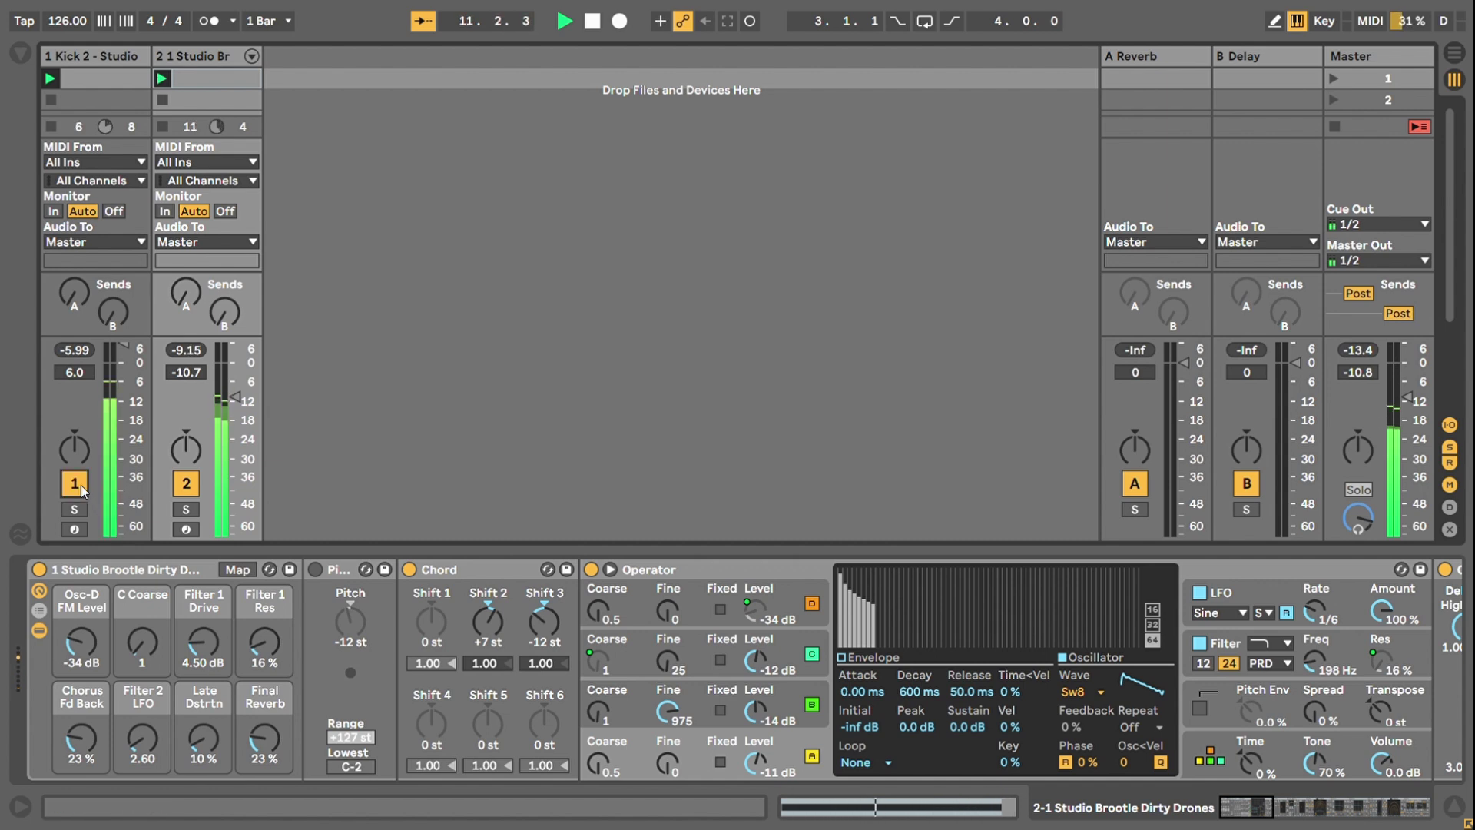
left_click(185, 509)
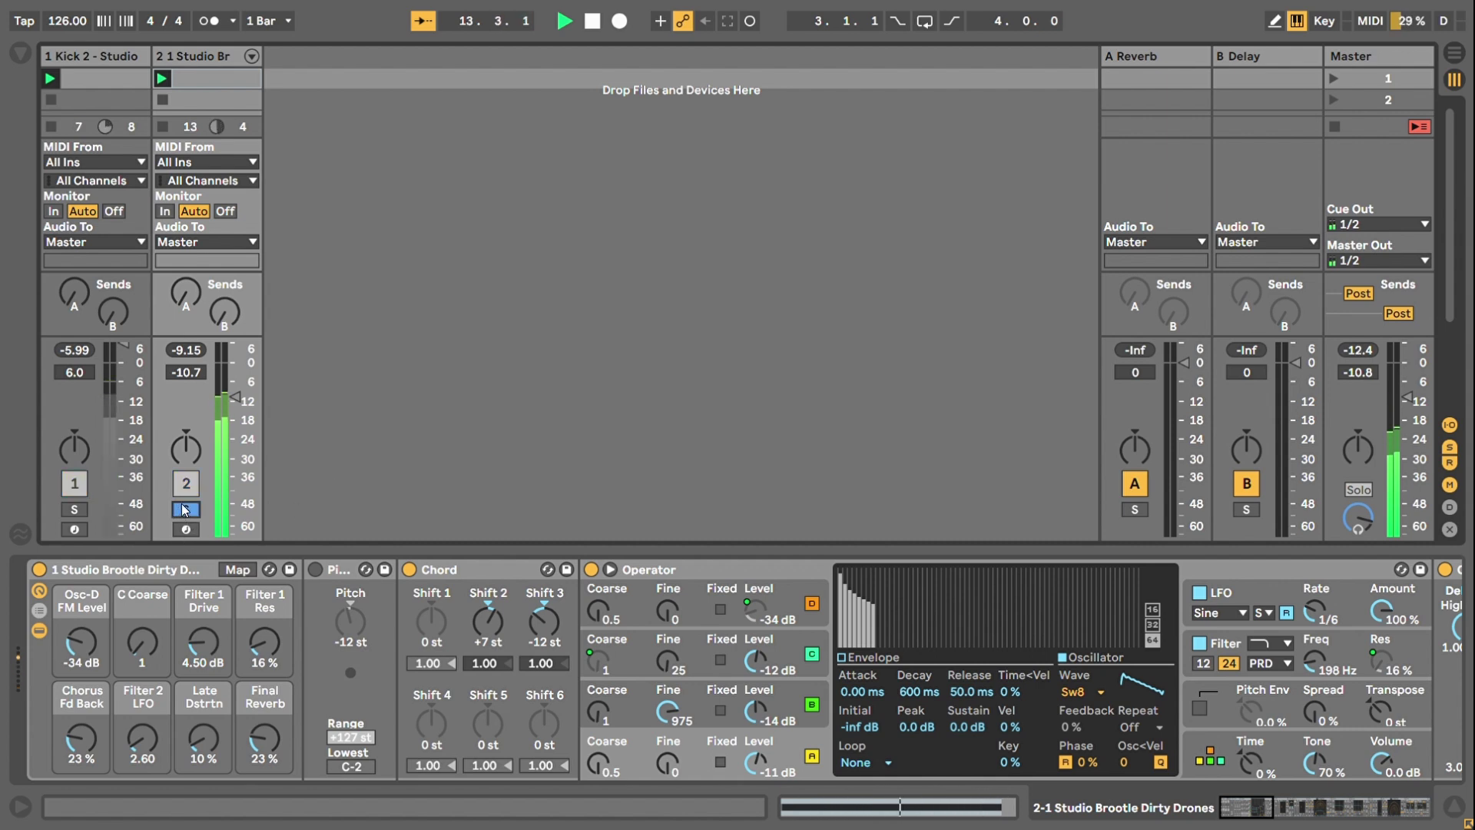
left_click(185, 509)
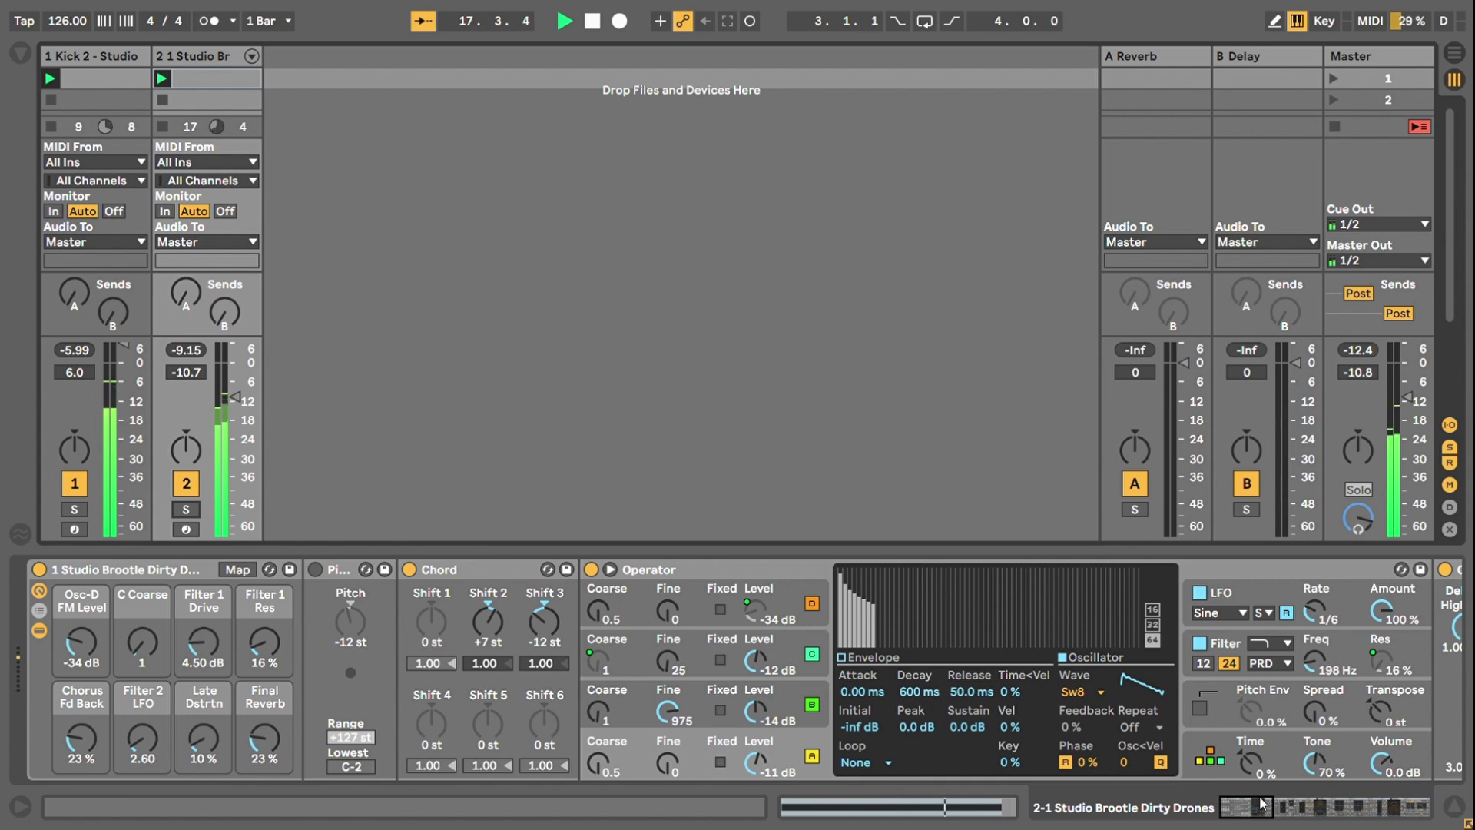
- Extend the C3 note in the drone clip to the end of the bar at 2.1.1
left_click_drag(1261, 804, 1221, 805)
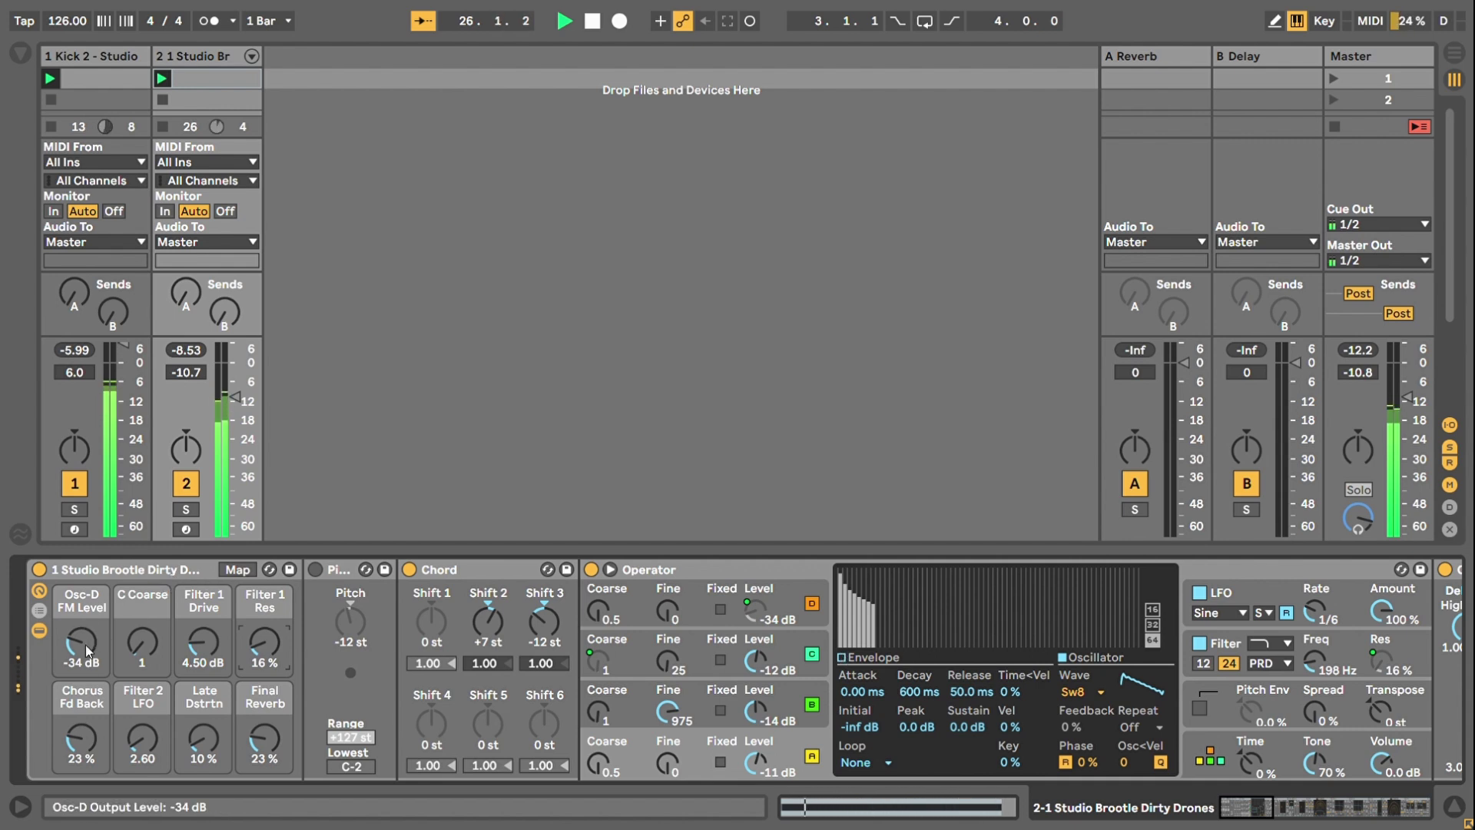
left_click(472, 568)
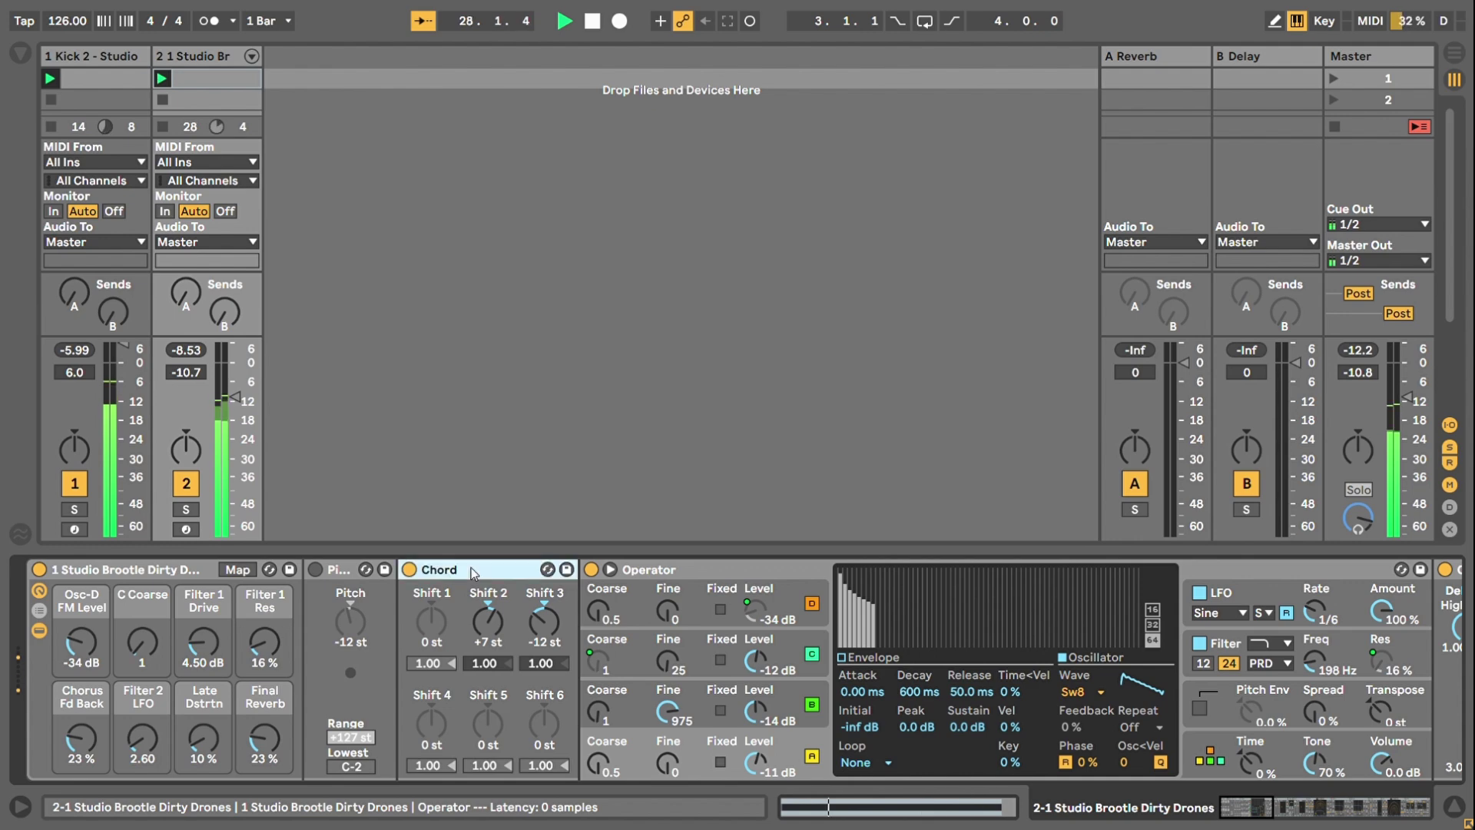
left_click(968, 803)
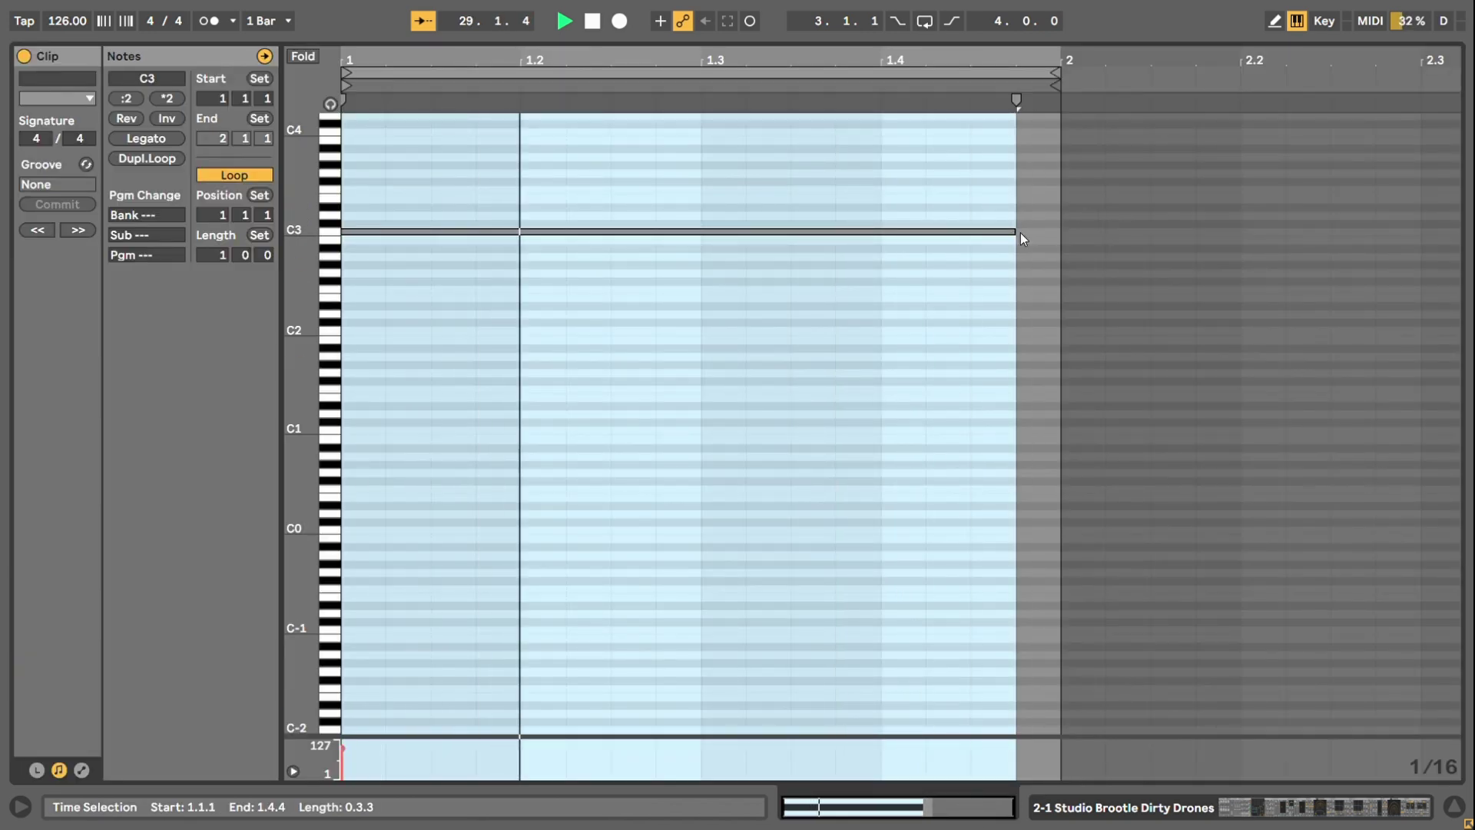
left_click_drag(1006, 233, 1060, 232)
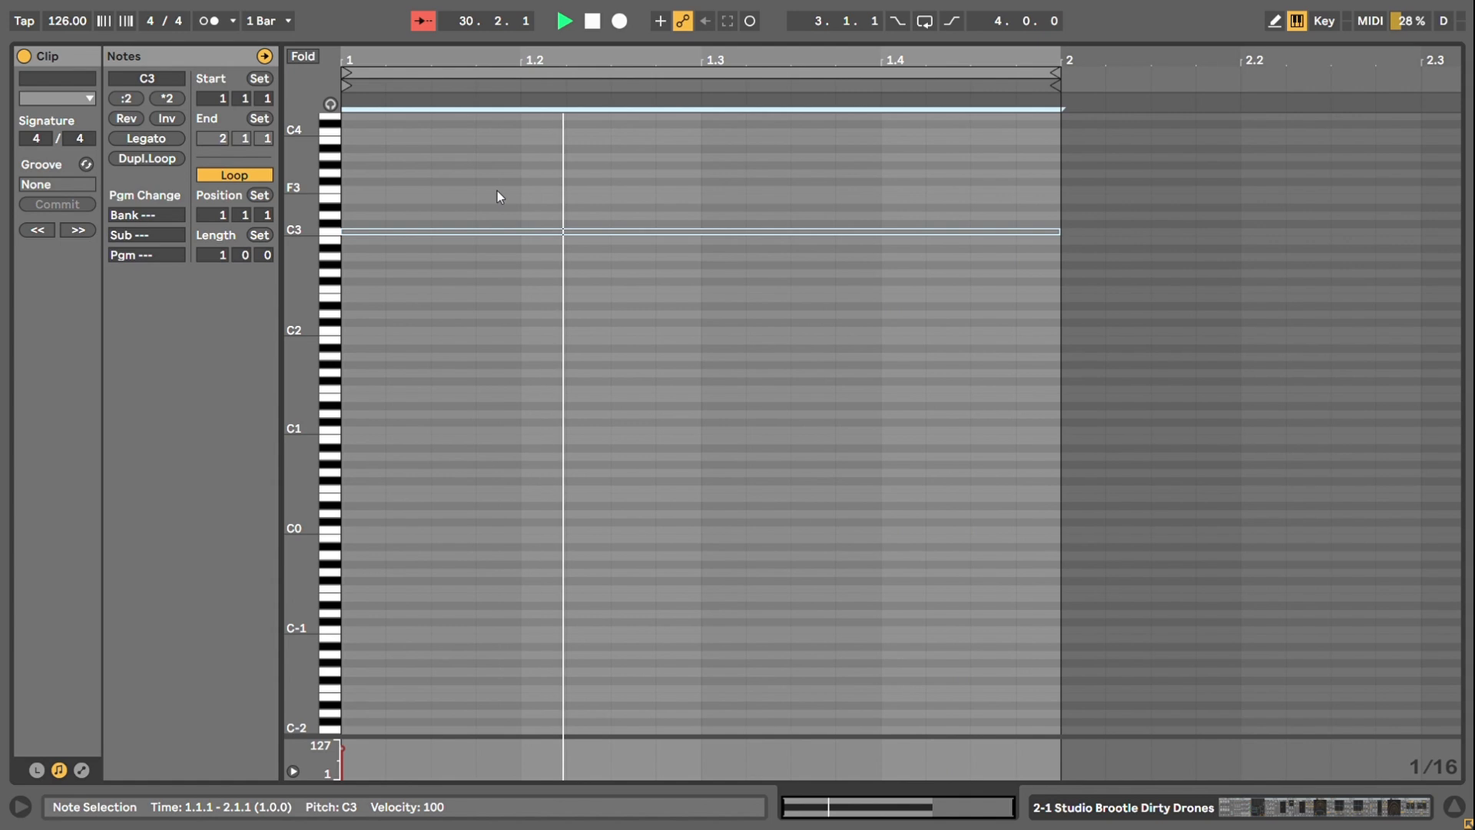
left_click(476, 204)
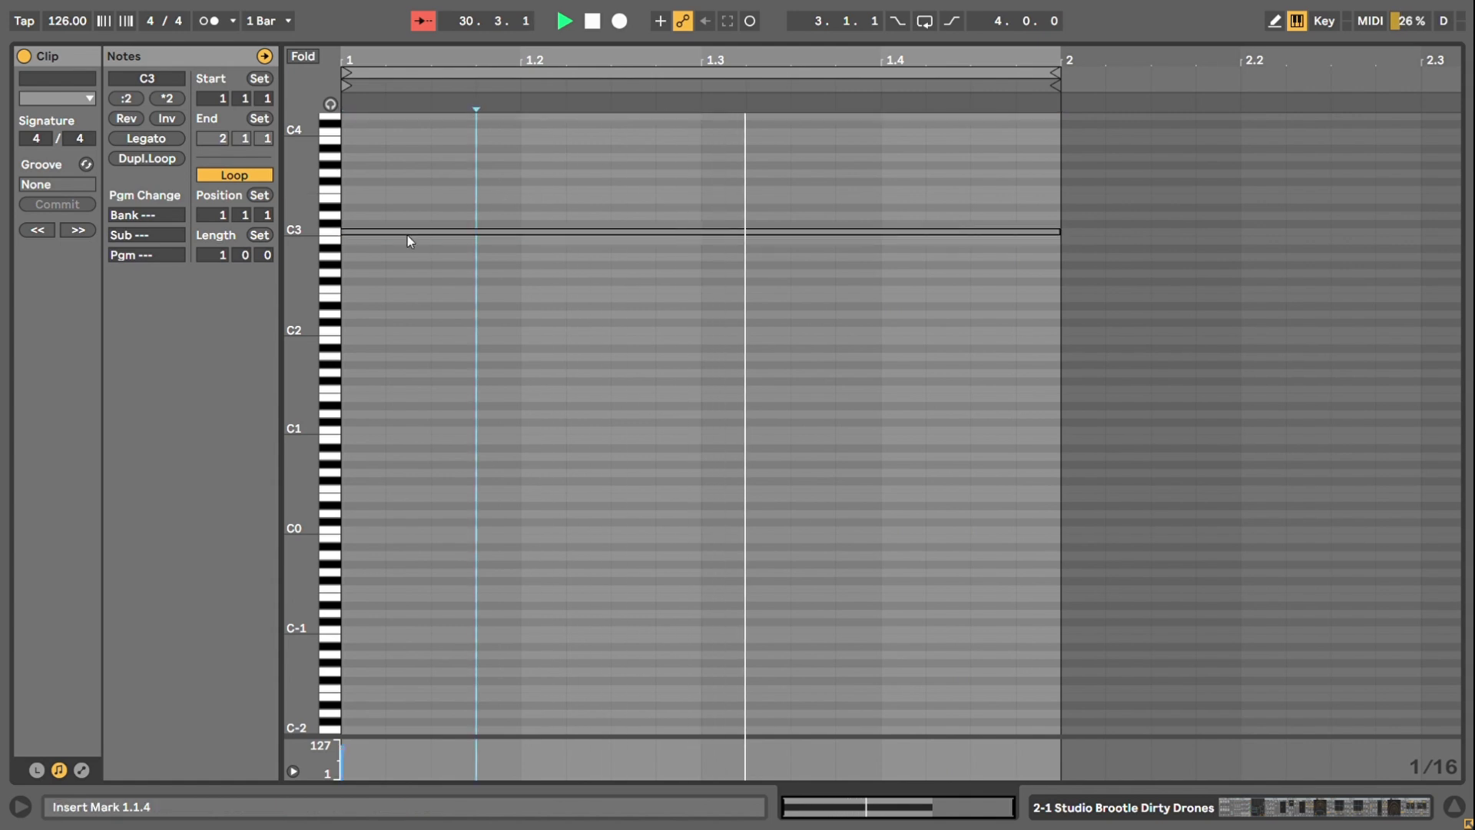
- Return to the drone track's device chain and mute the kick track
left_click(1149, 814)
left_click(83, 484)
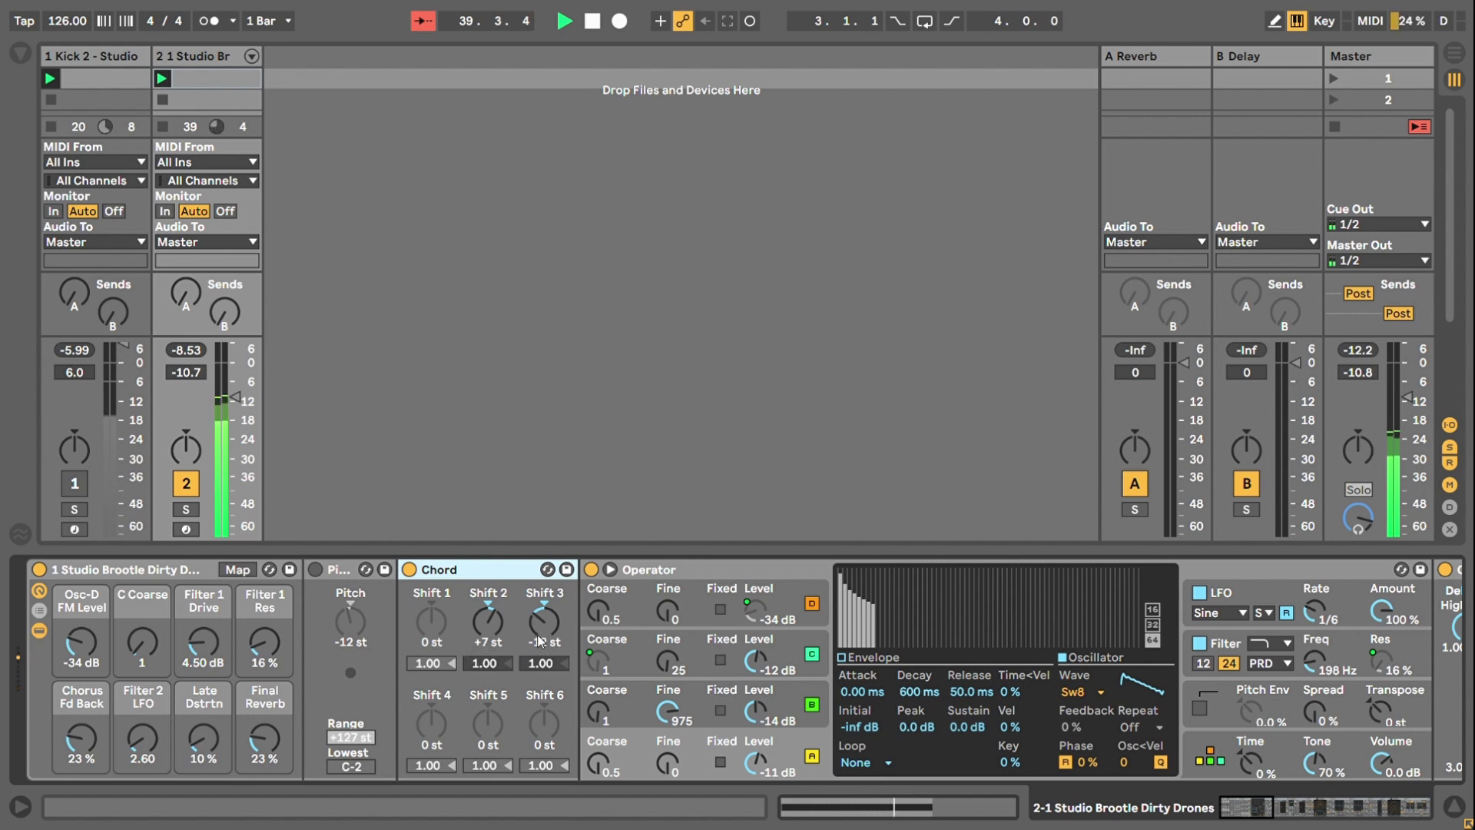
- Audition the Chord device with Shift 2 and Shift 3 at 0 st, and with Shift 4 at +3 st, restoring the original shifts
key("ctrl+z")
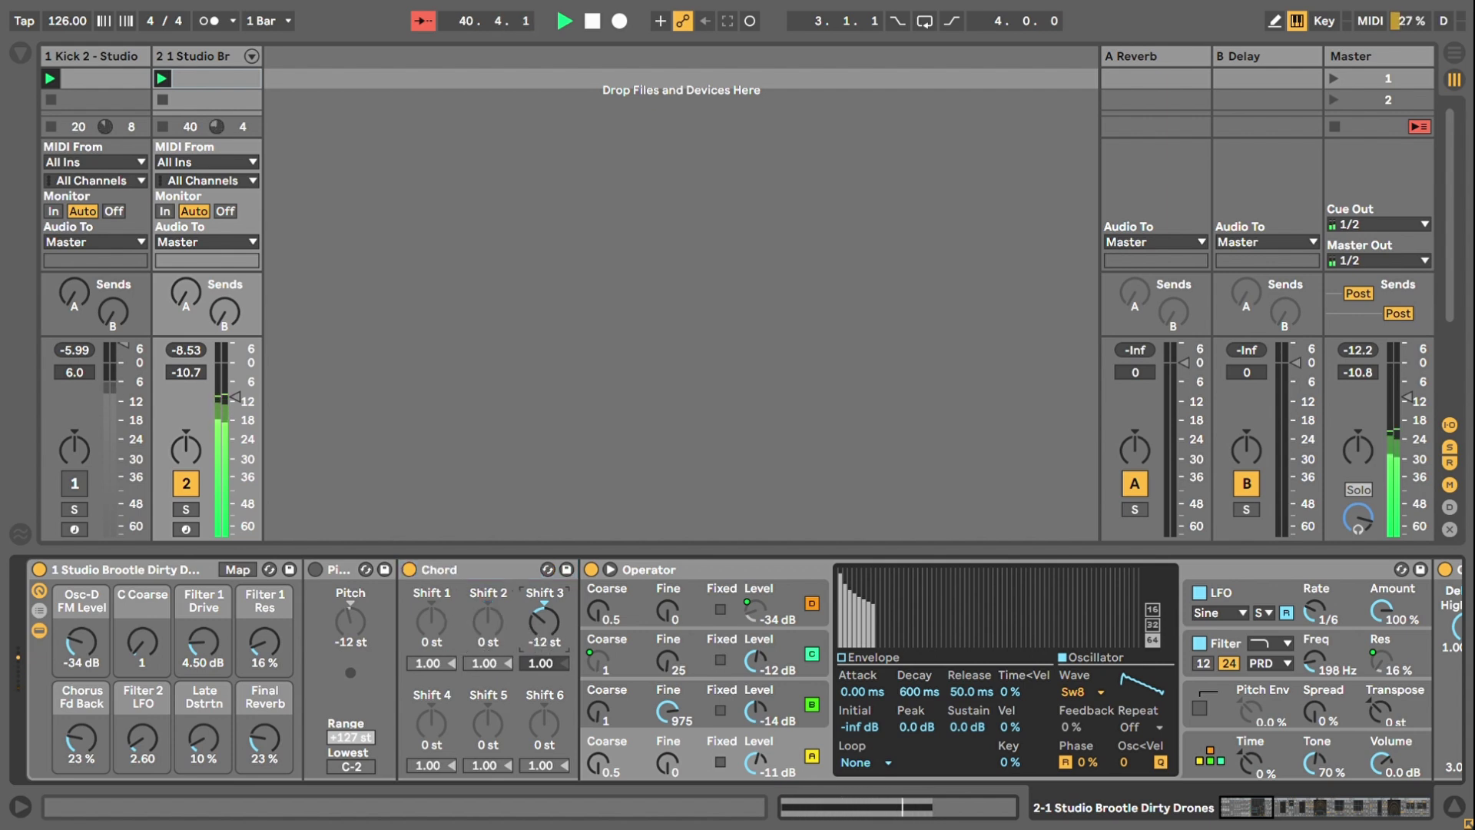
double_click(543, 633)
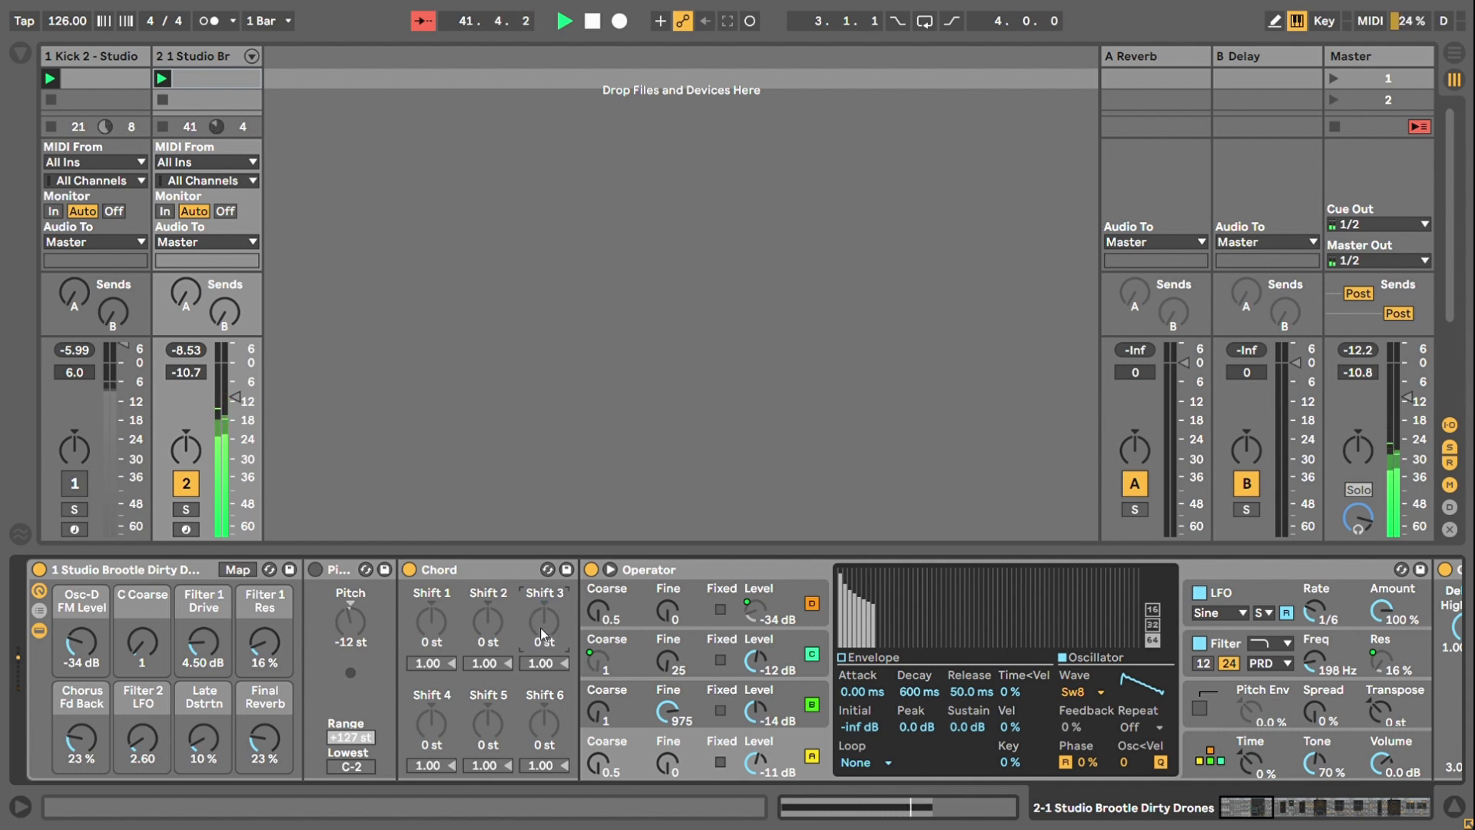
left_click(495, 626)
key("ctrl+z")
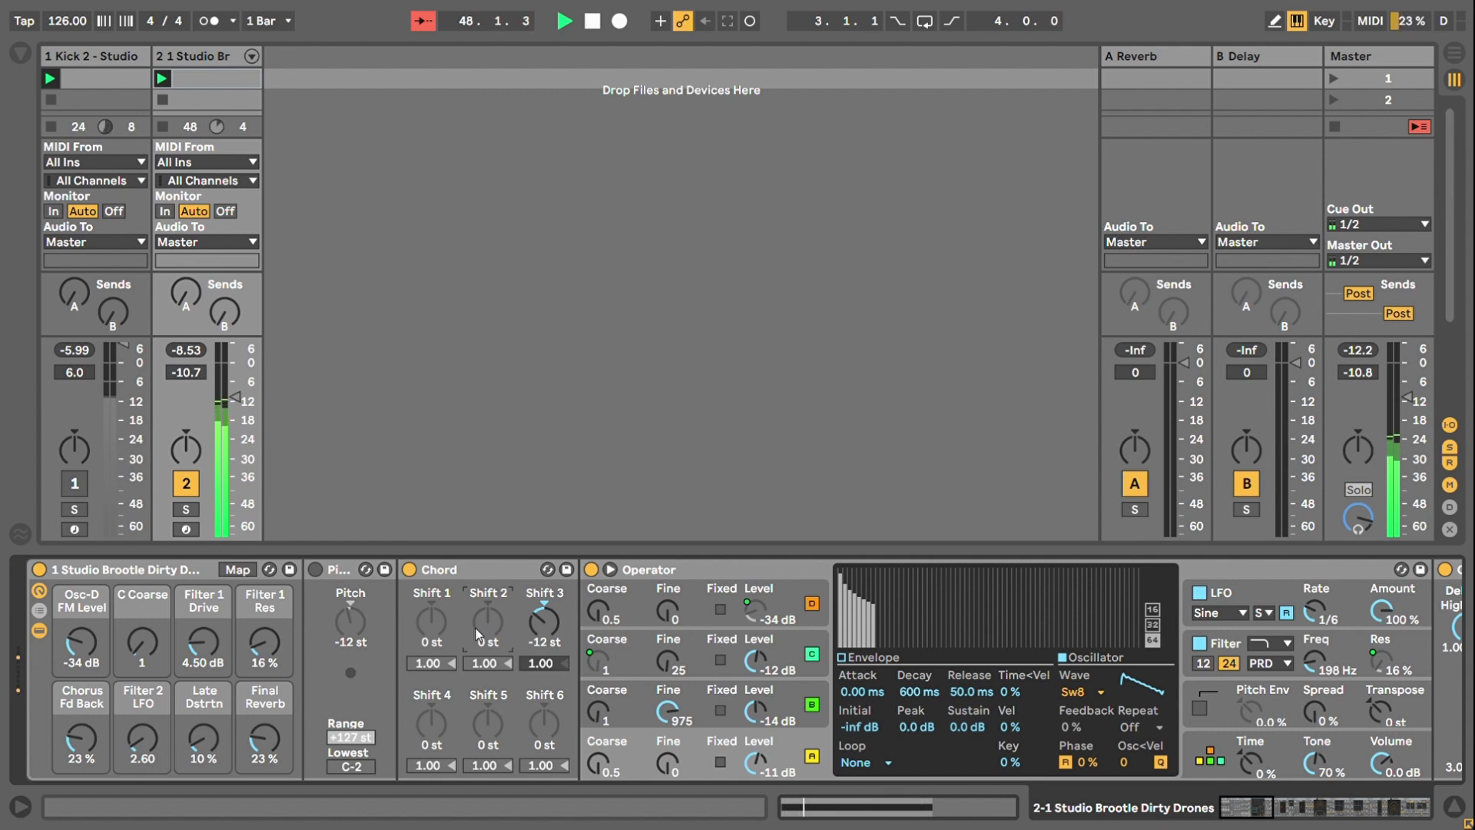
left_click_drag(478, 635, 478, 615)
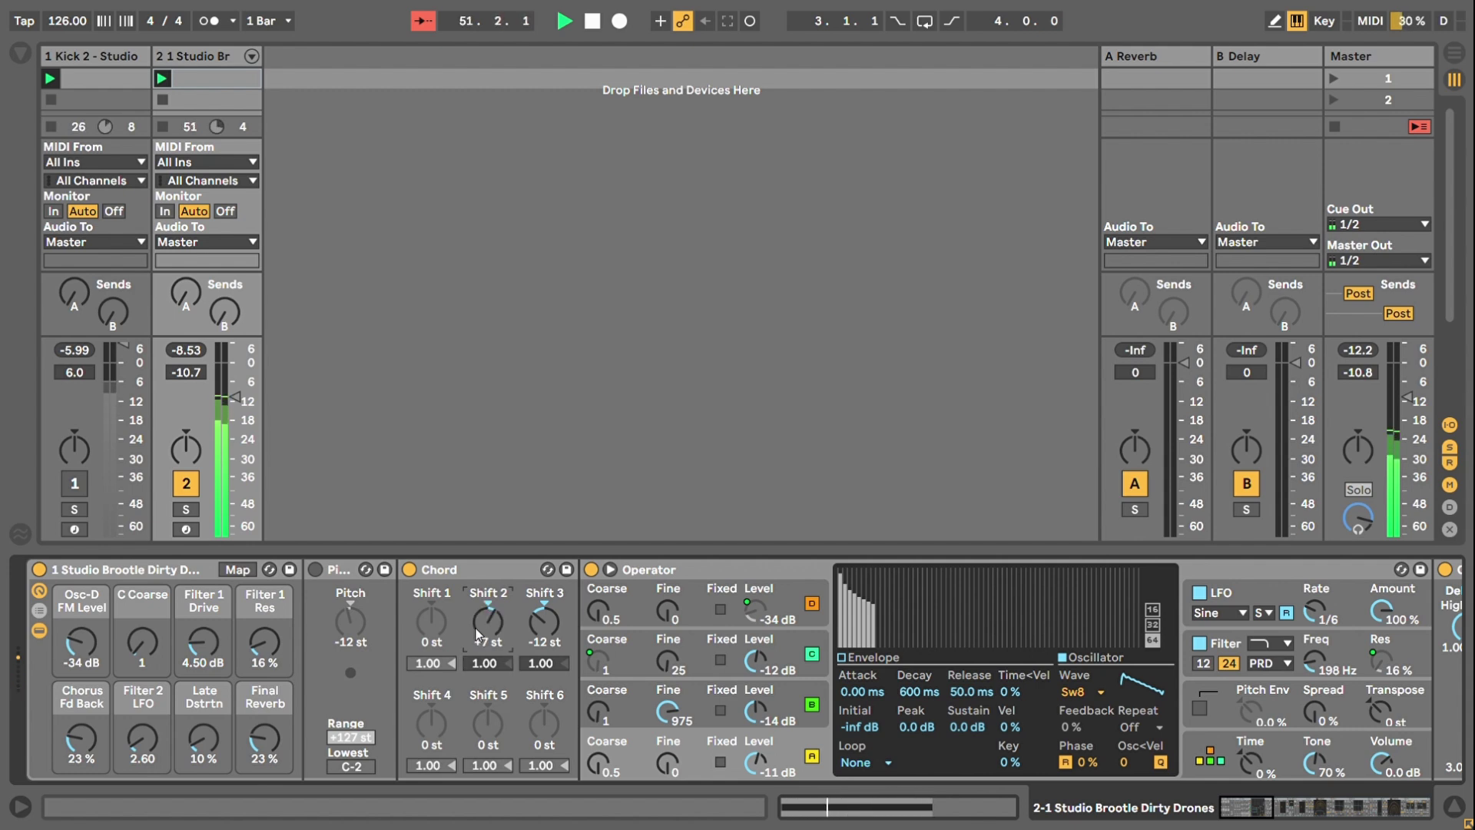
left_click_drag(427, 738, 430, 729)
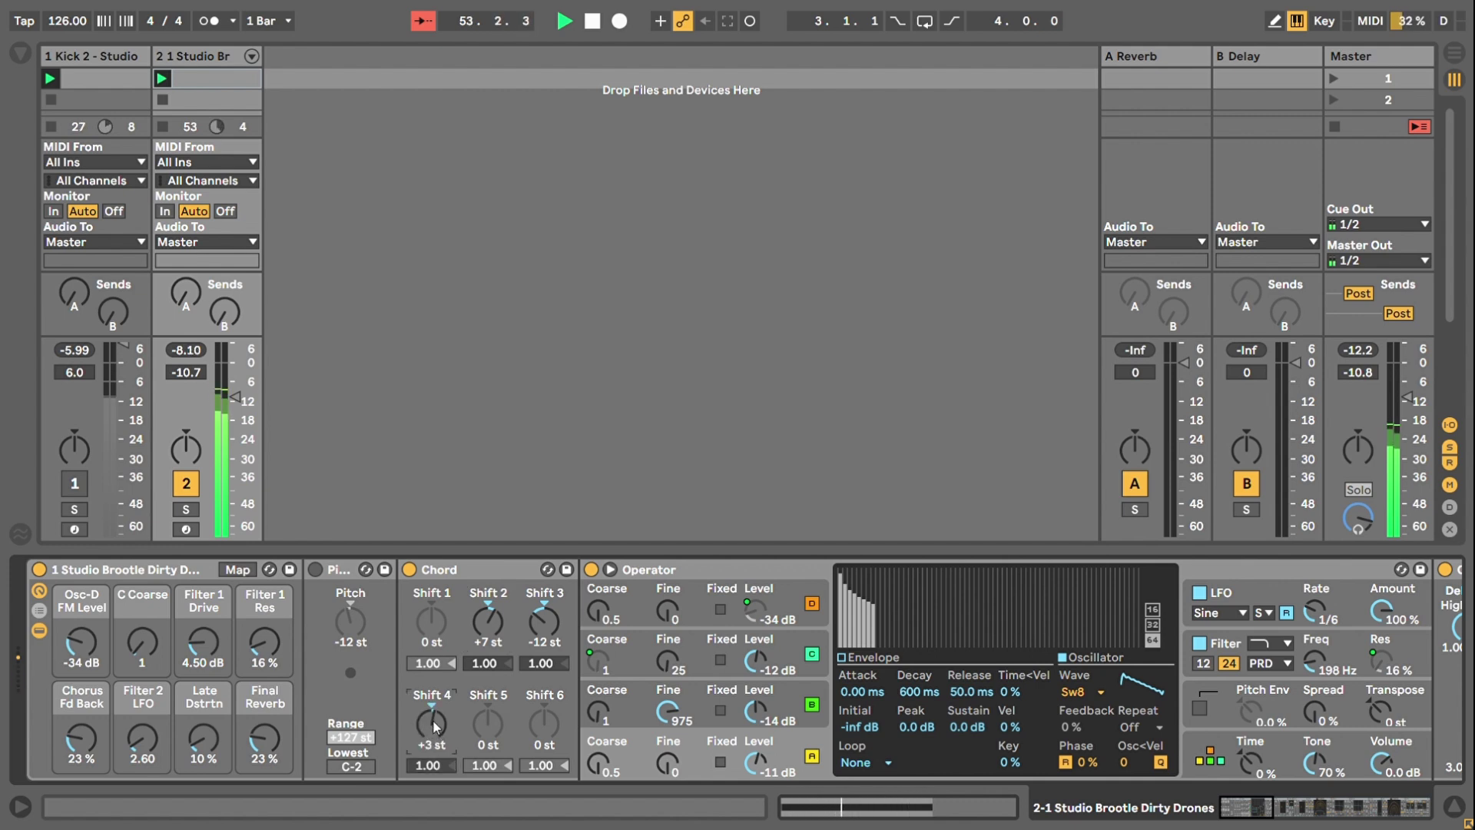
left_click_drag(435, 726, 434, 738)
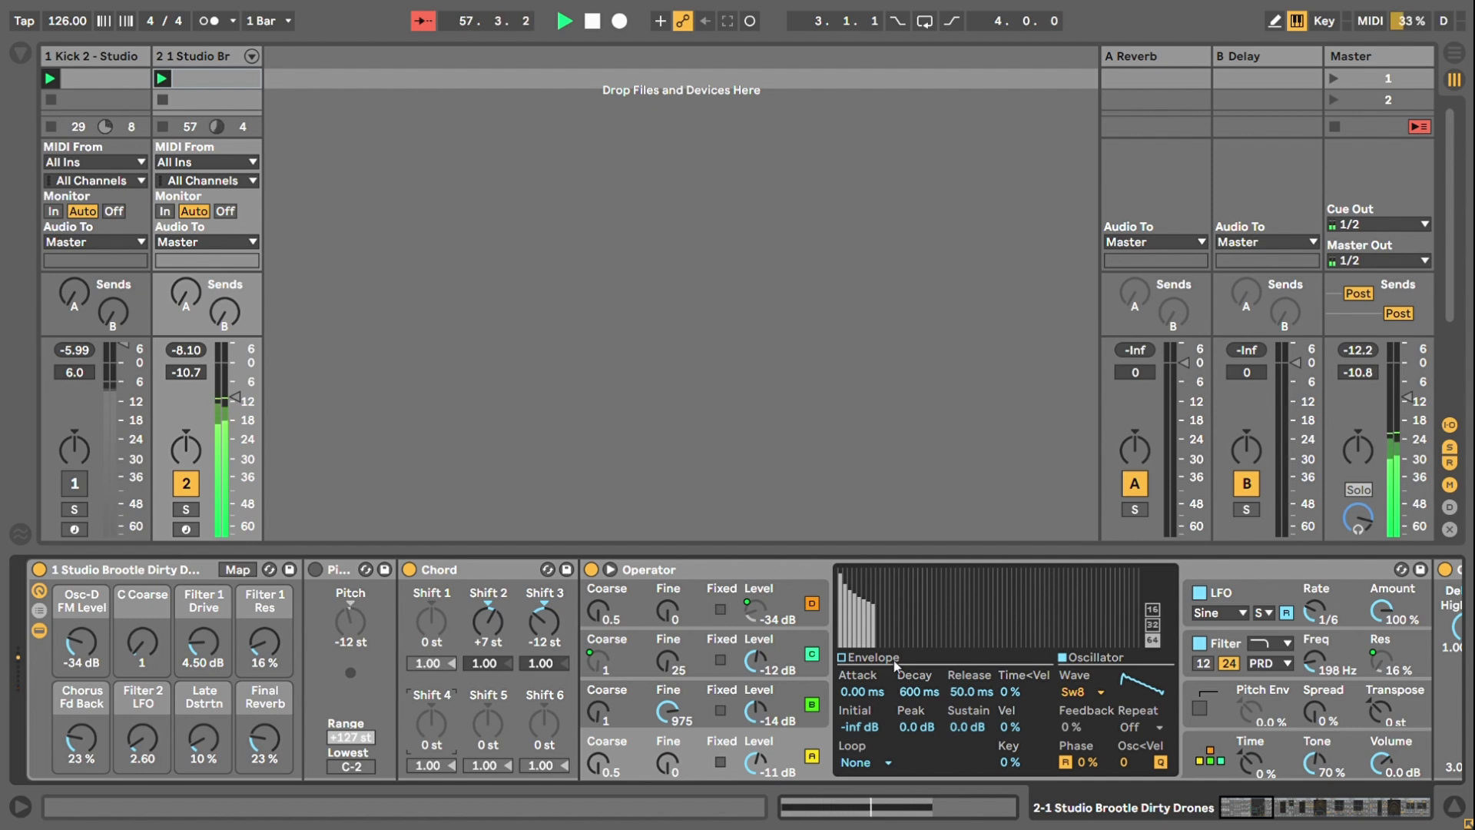
- Lower the drone rack's Filter 1 Drive macro to 0.76 dB
left_click(1258, 812)
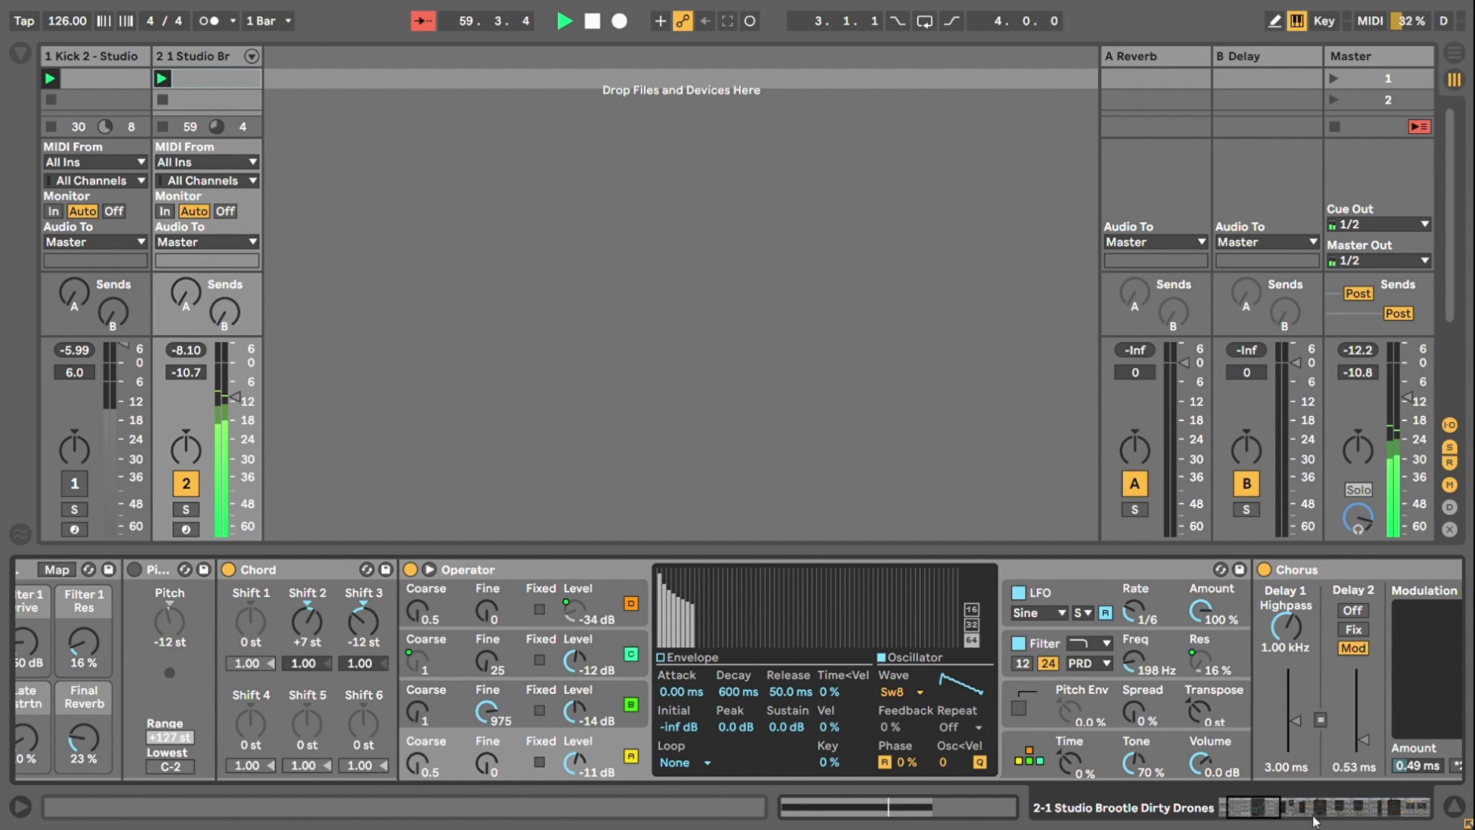
left_click(1262, 808)
left_click_drag(1260, 808, 1250, 808)
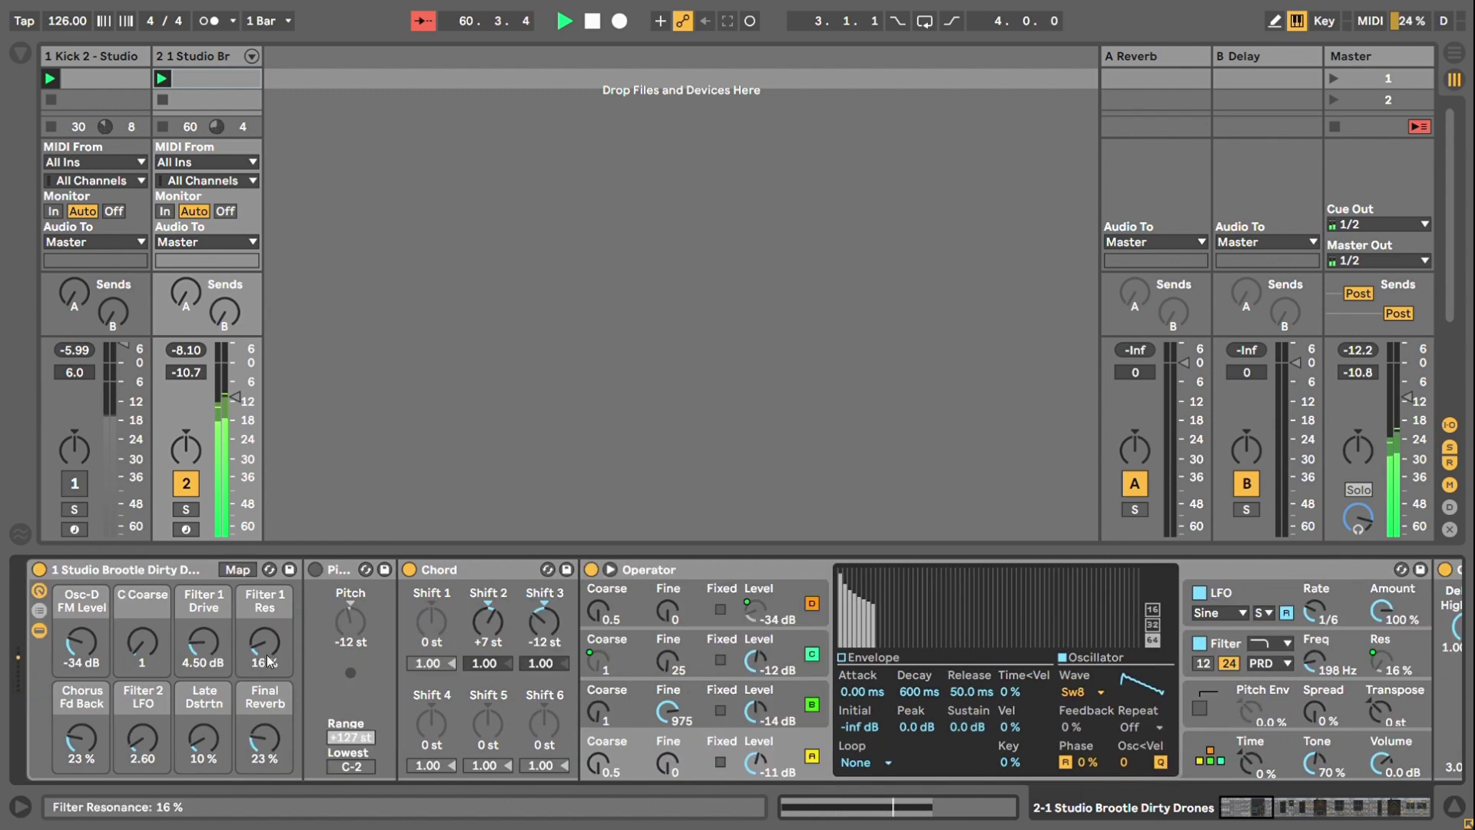
left_click_drag(201, 648, 201, 668)
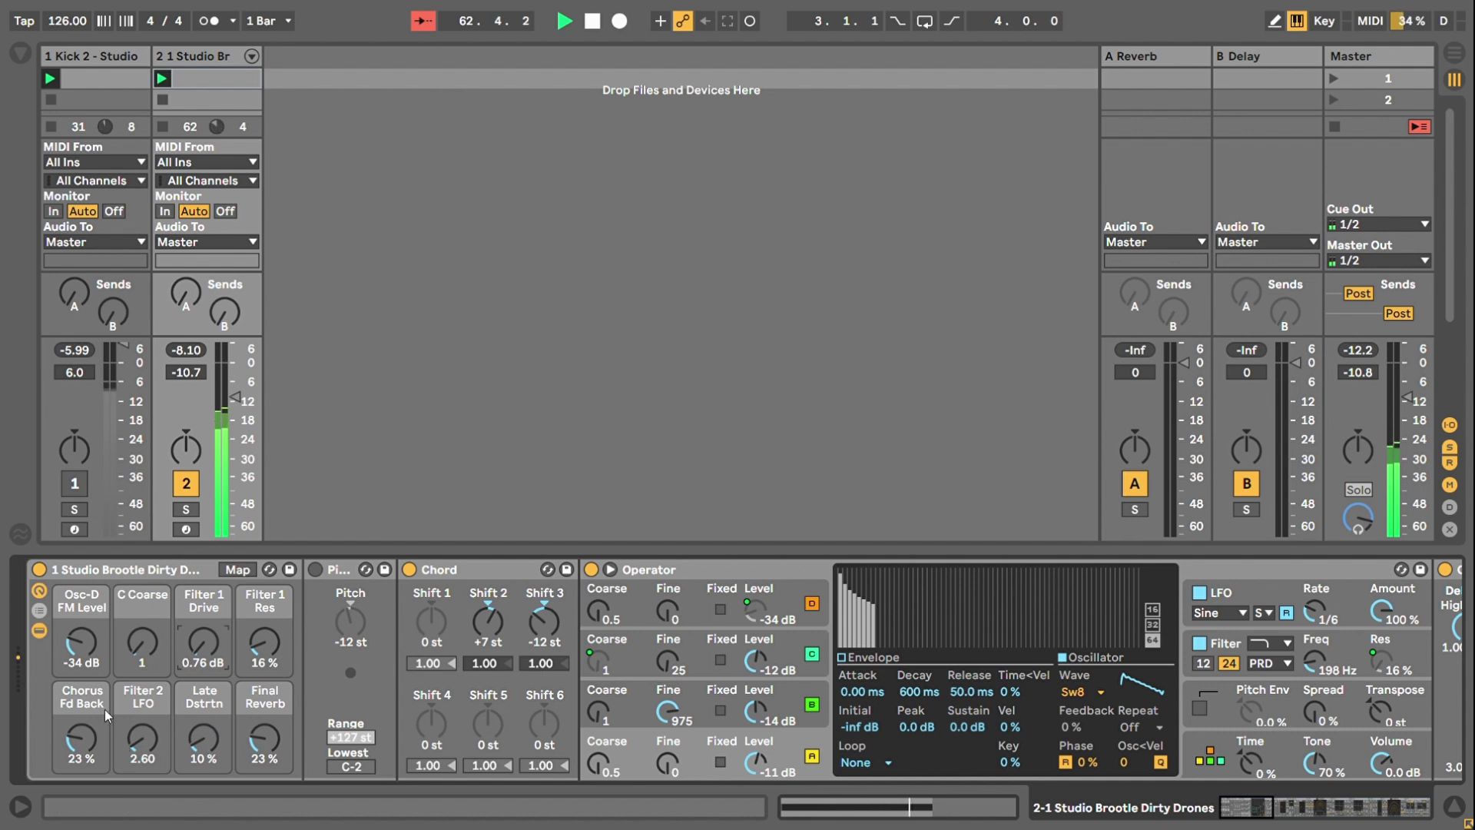
- Inspect Operator's oscillator routing algorithm and switch off oscillator D
left_click_drag(1228, 809, 1239, 809)
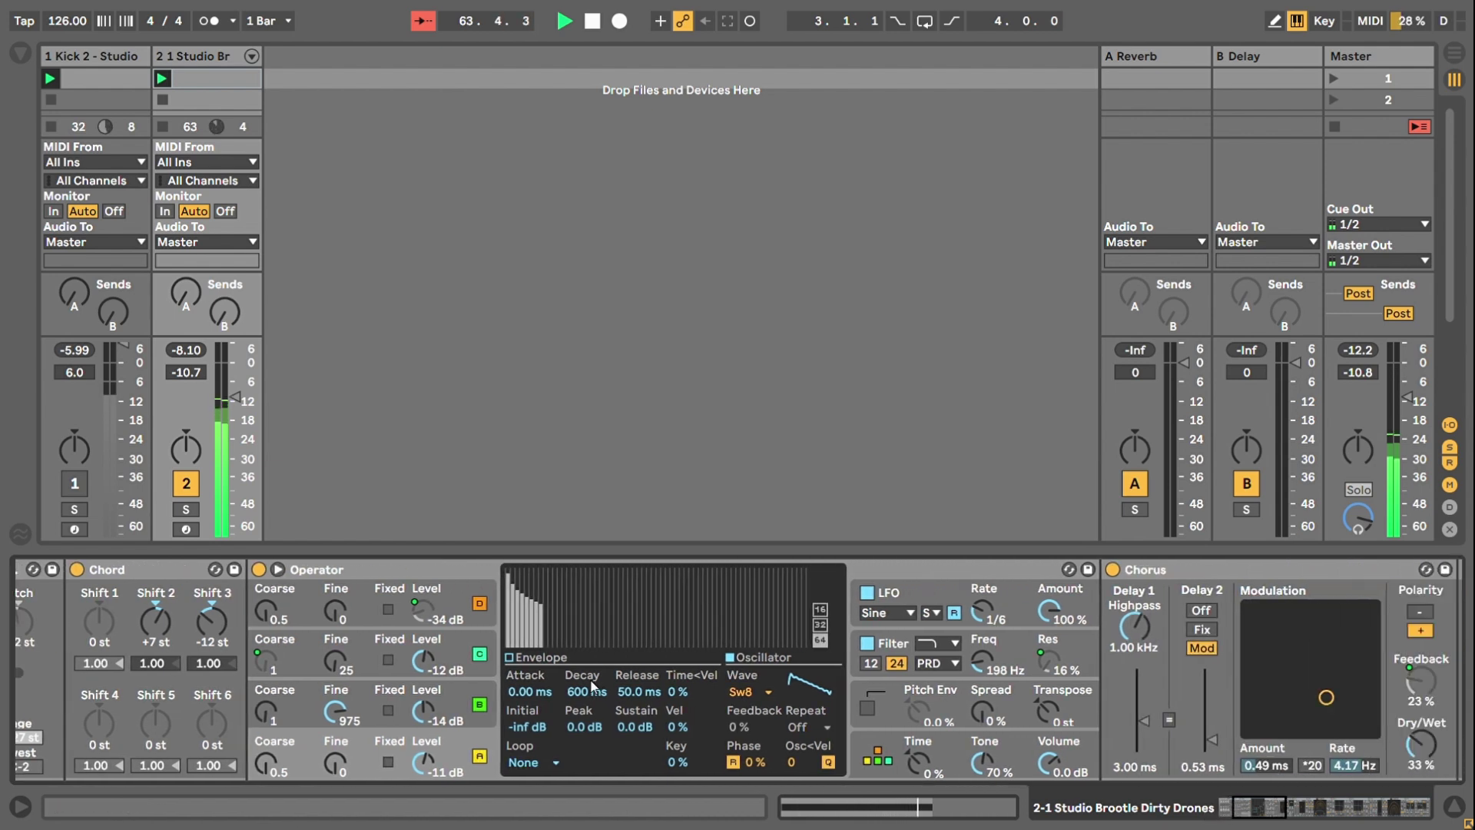
left_click(896, 749)
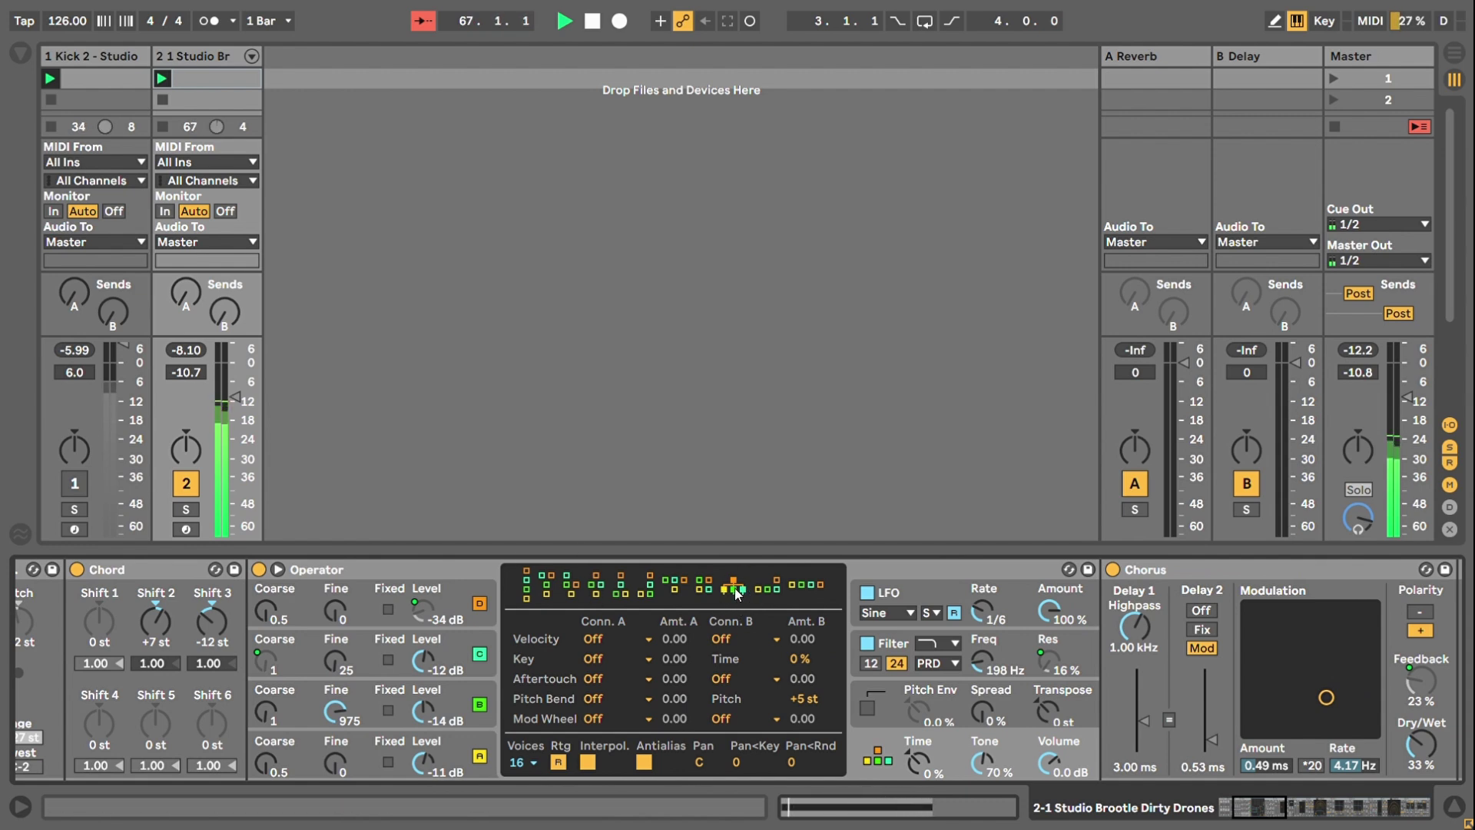
left_click(481, 602)
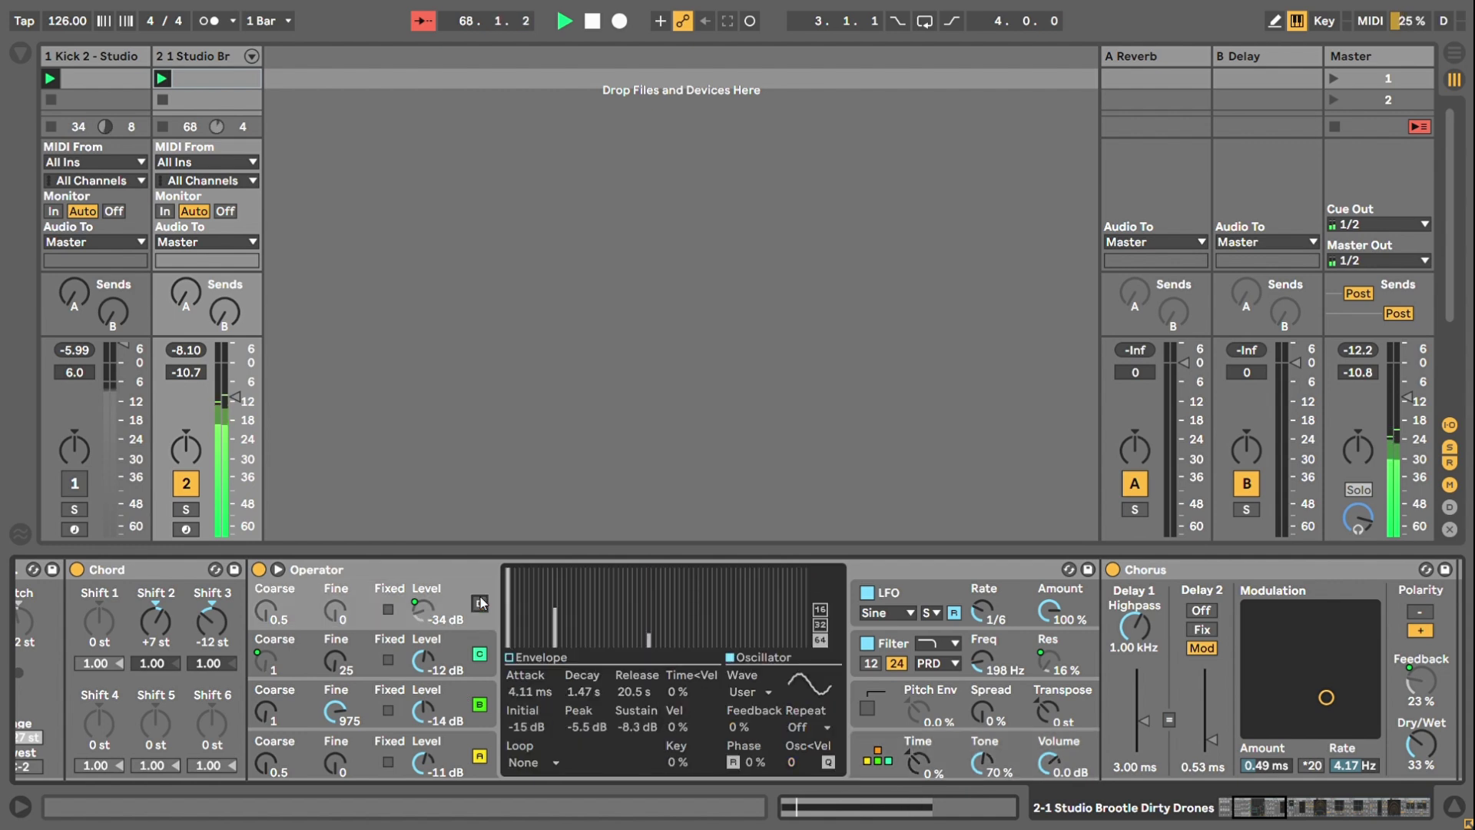
left_click(484, 575)
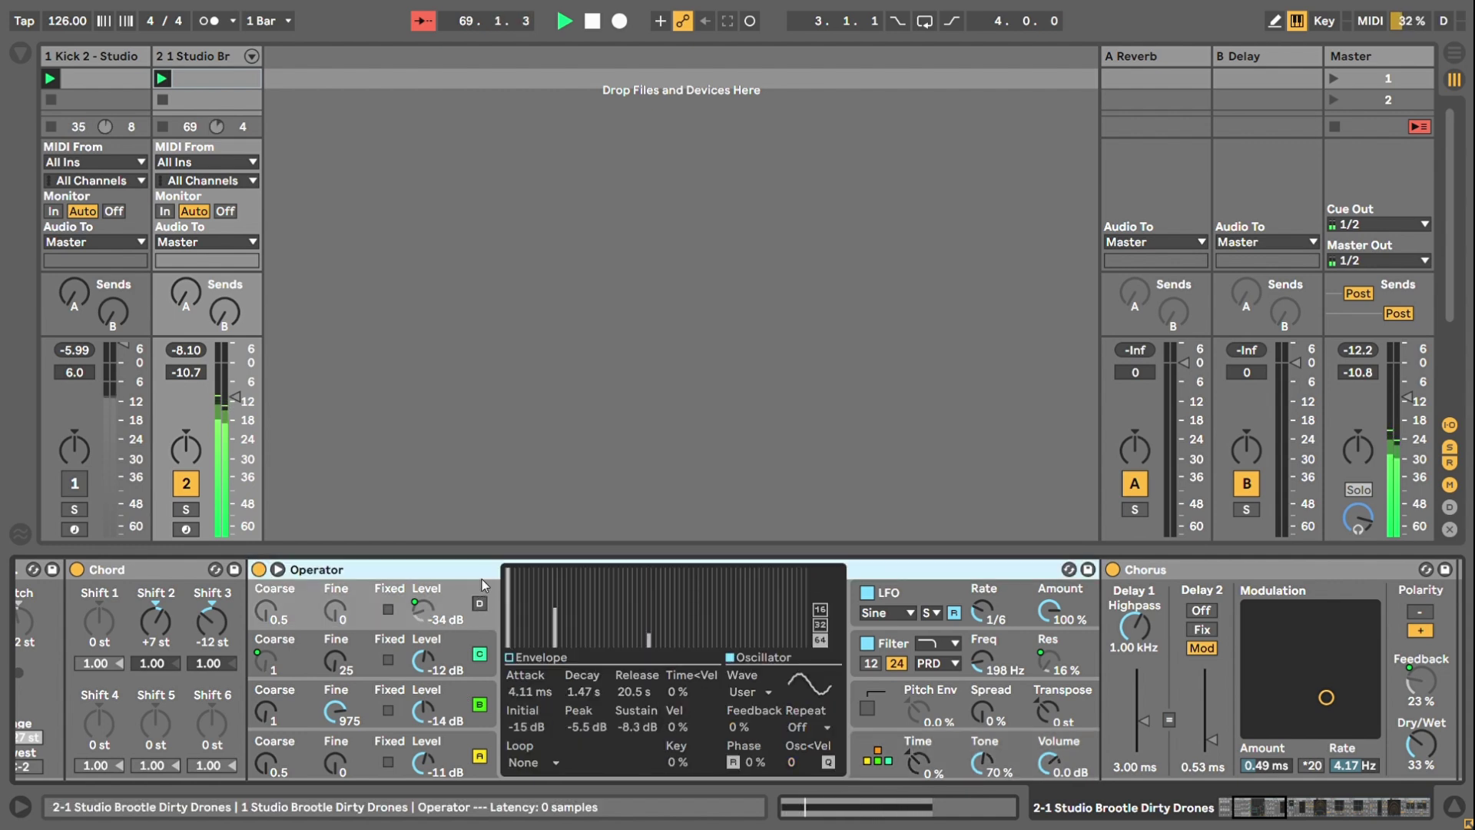
- Examine the waveform and envelope settings of Operator's oscillators A, B and C
left_click(479, 651)
left_click(461, 698)
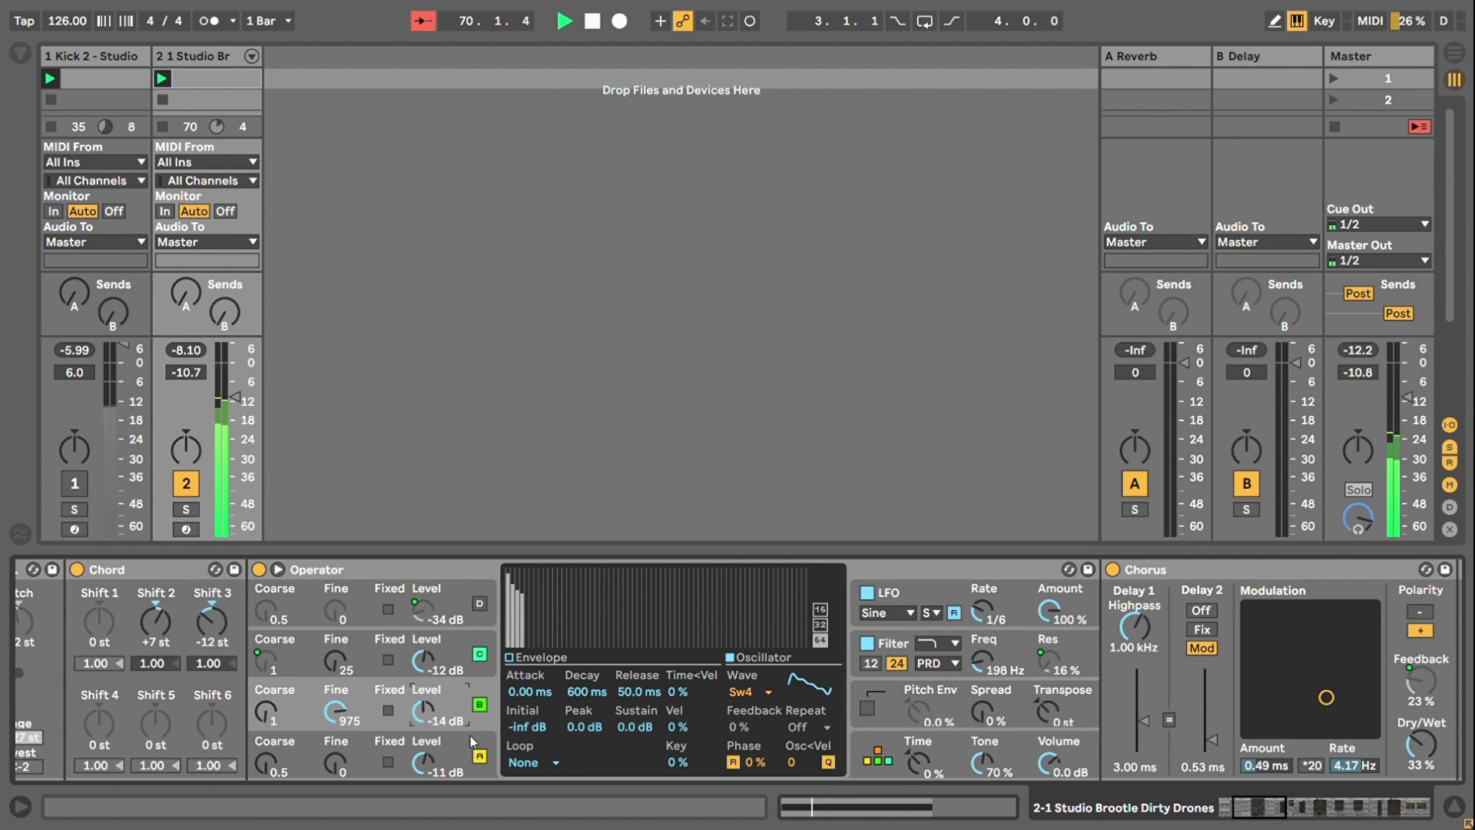
left_click(469, 737)
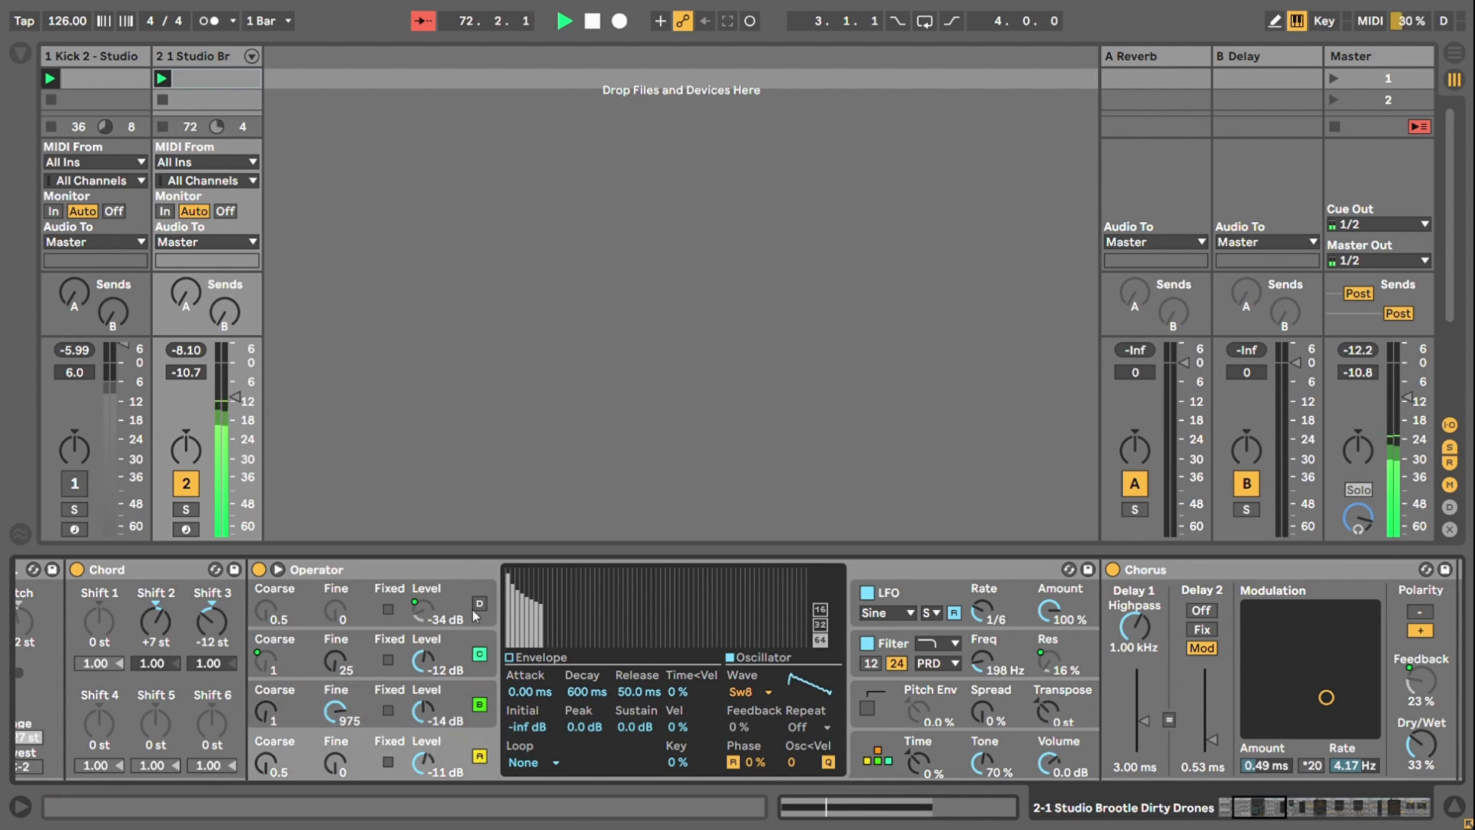
left_click(466, 691)
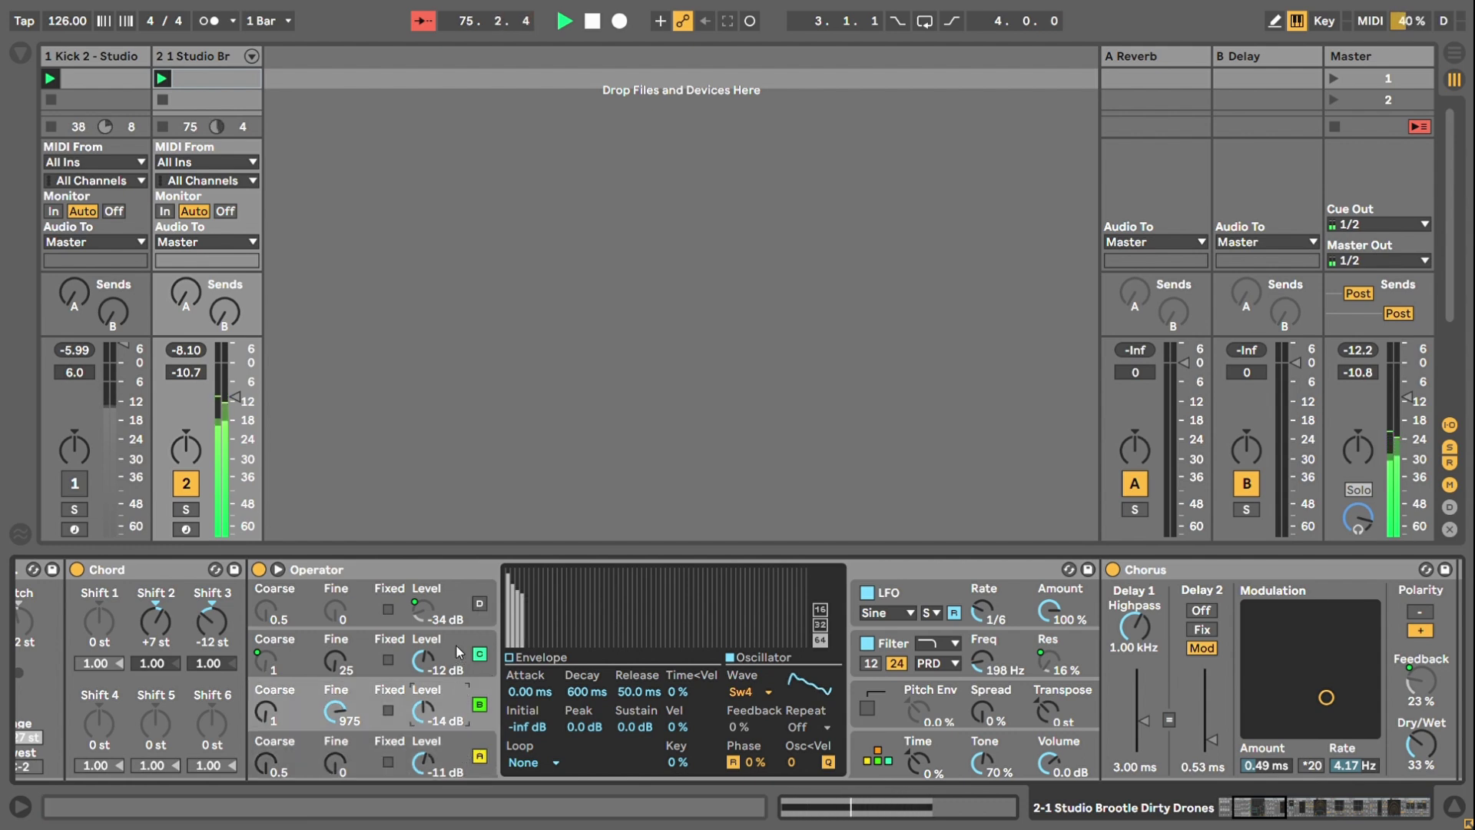
left_click(472, 755)
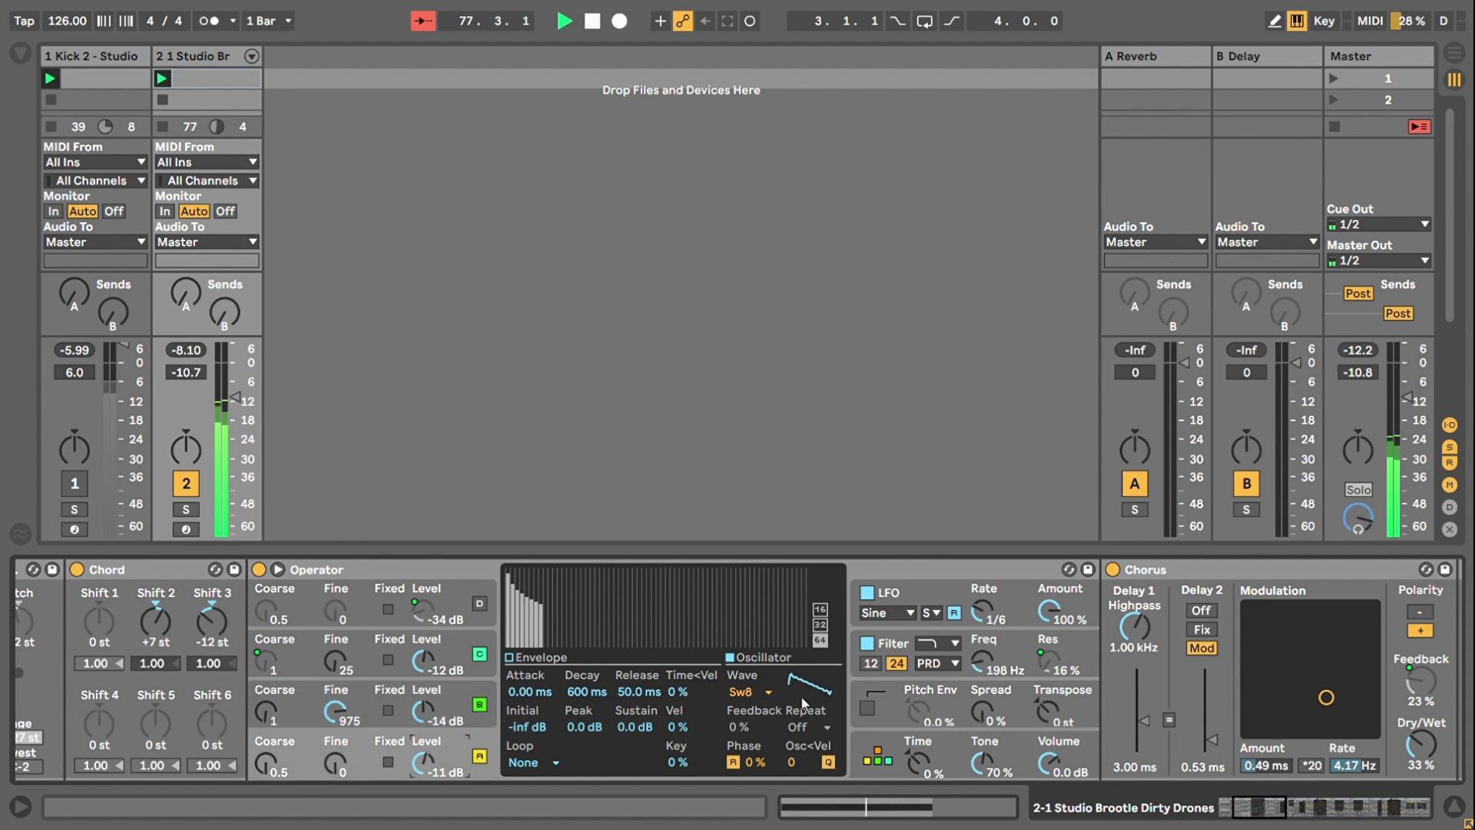
left_click(453, 655)
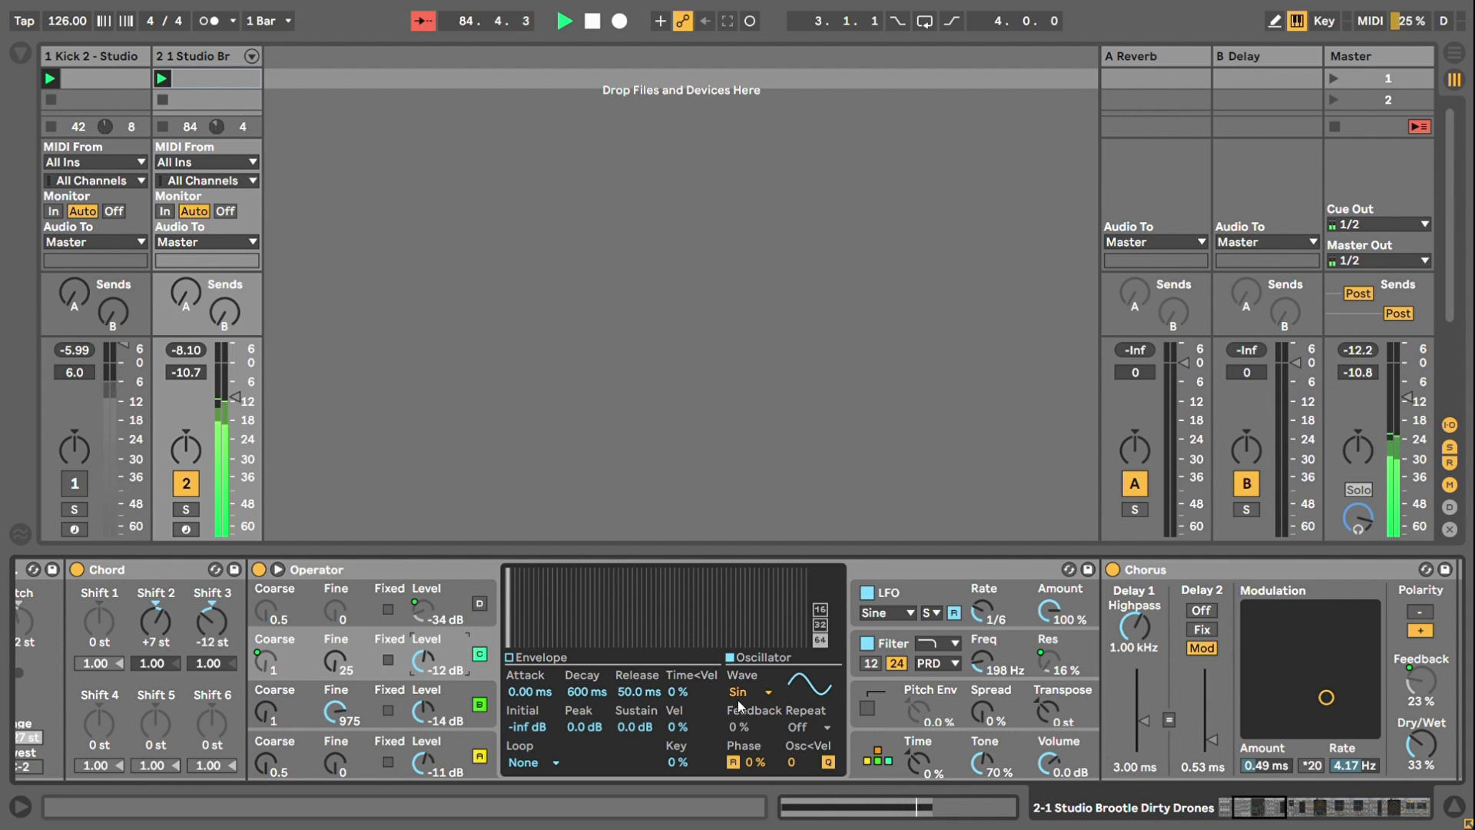
- Switch Operator's oscillator D back on and display the filter's detailed settings
left_click(452, 593)
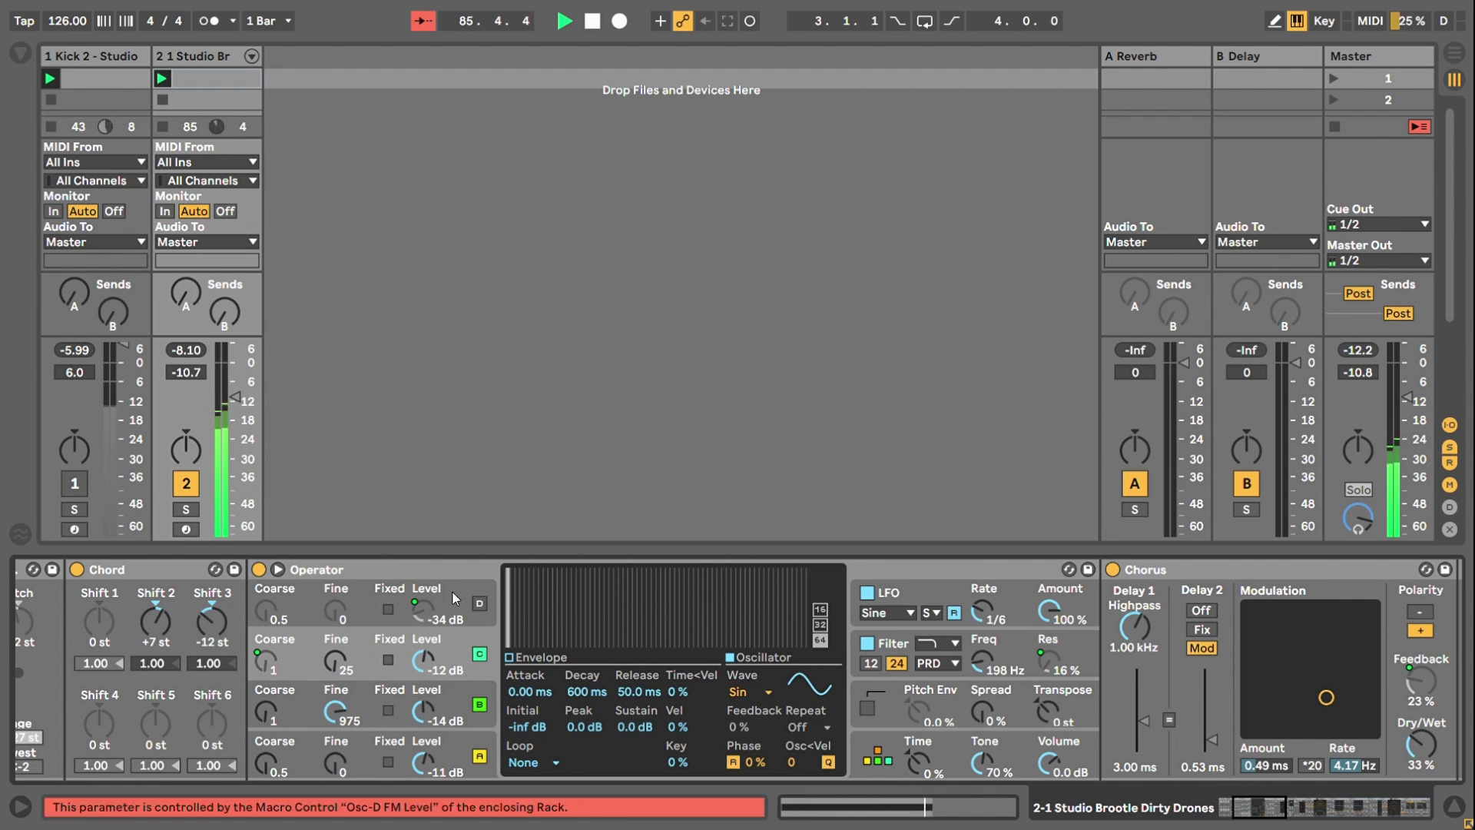
left_click(338, 599)
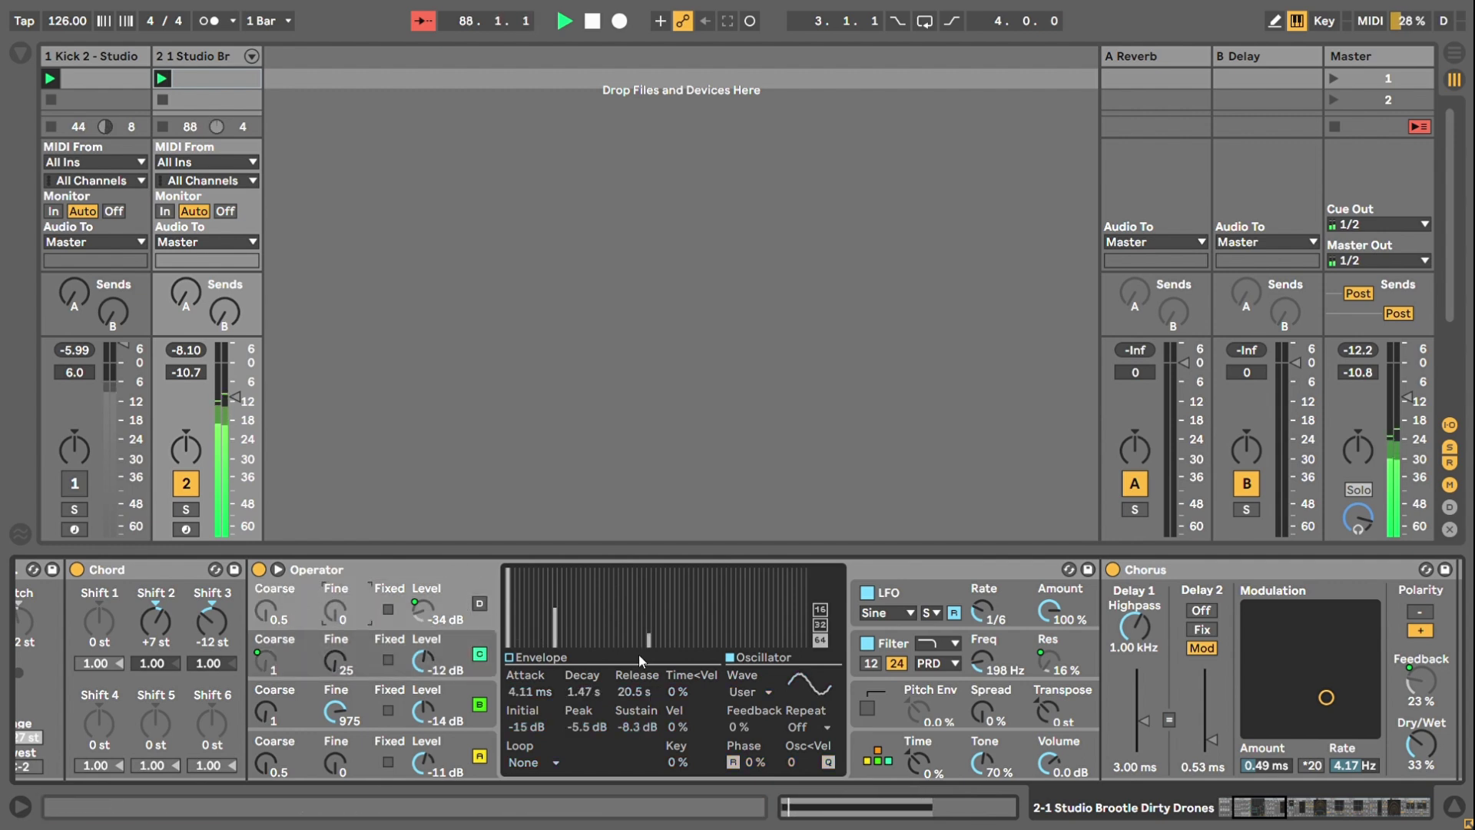
left_click(480, 605)
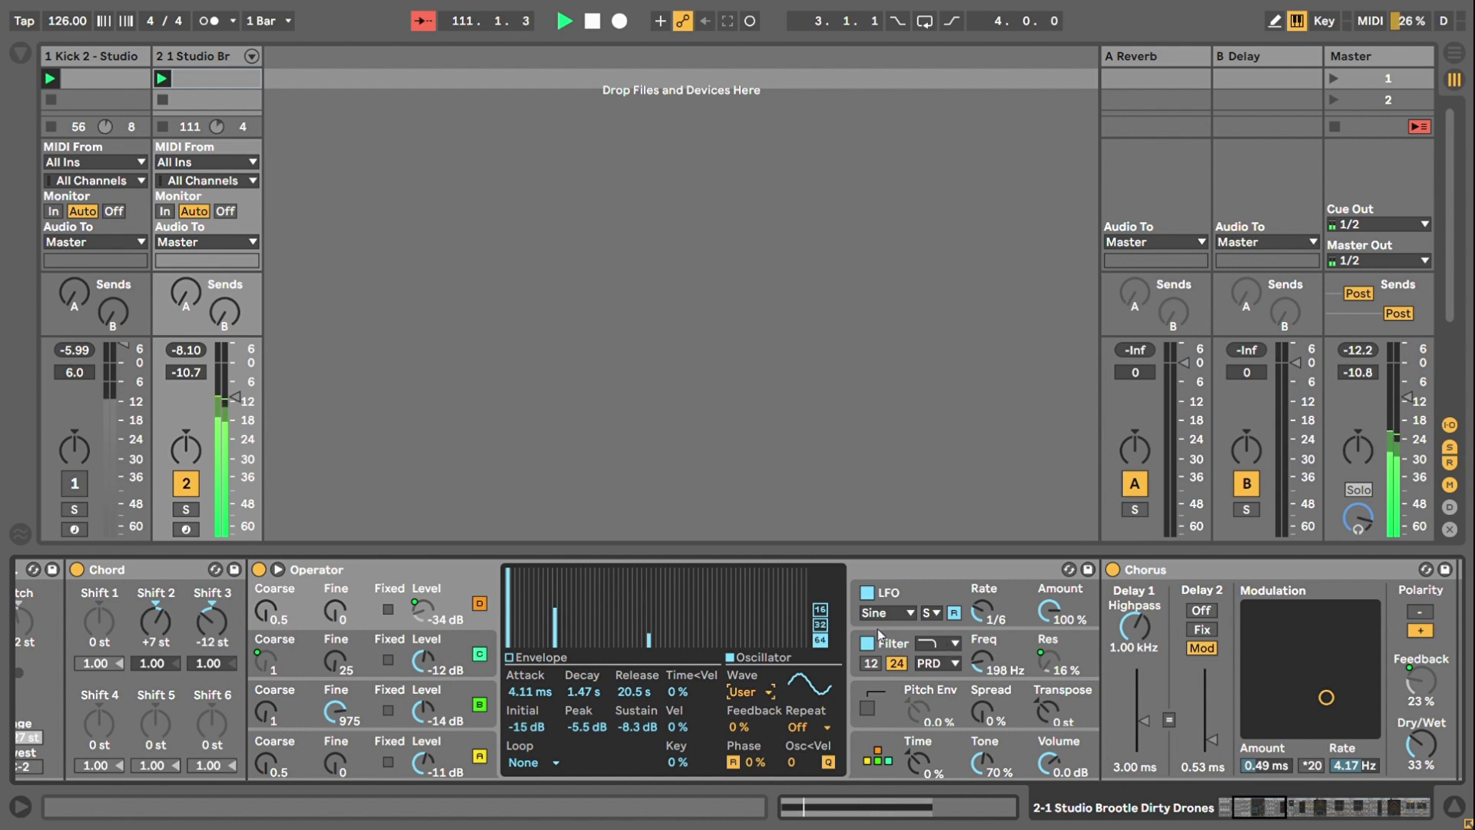
left_click(893, 645)
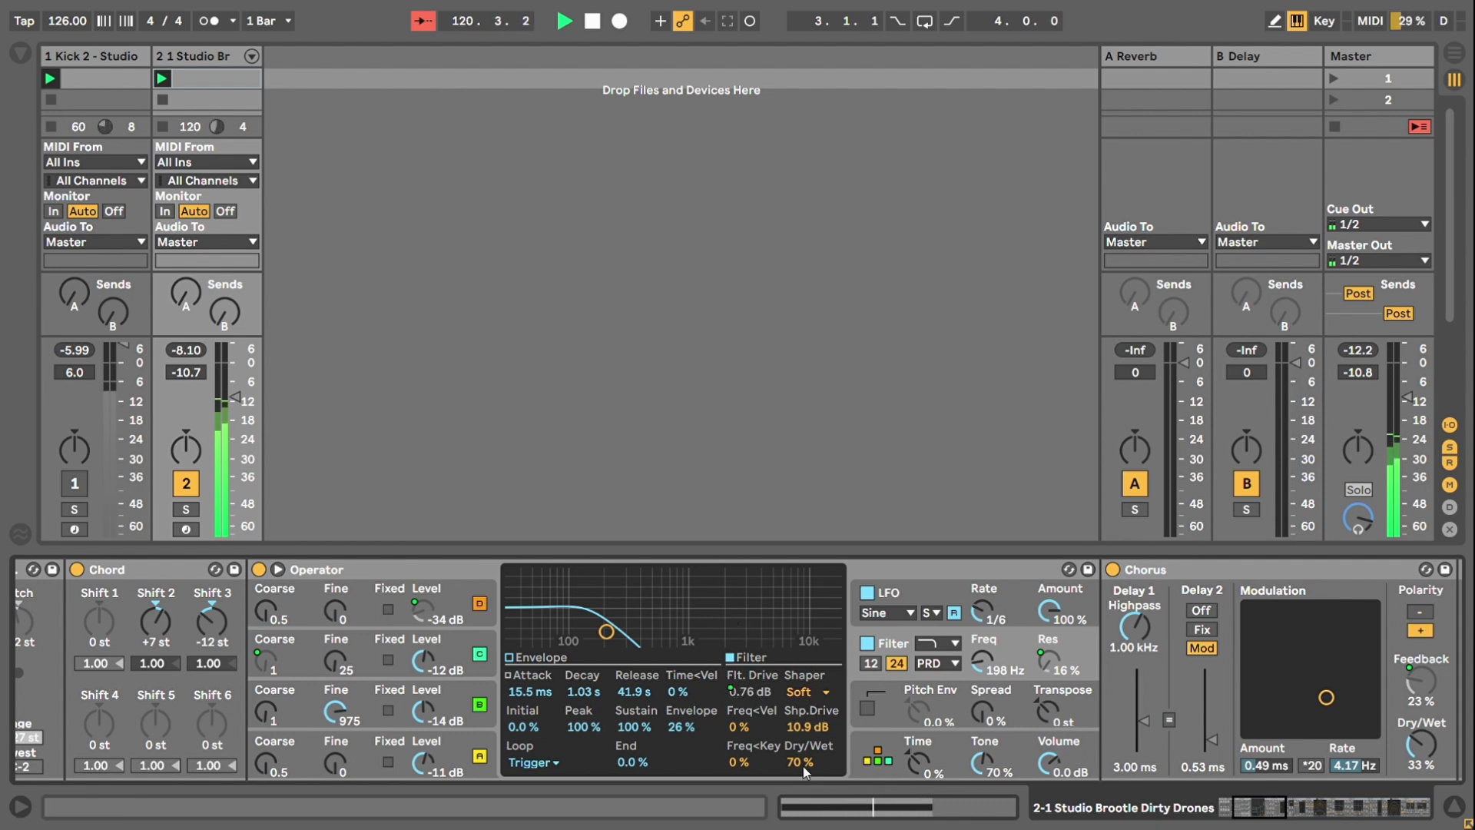
- Try the rack's Filter 1 Drive macro at 16.1 dB and undo the change
left_click_drag(1251, 806, 1175, 799)
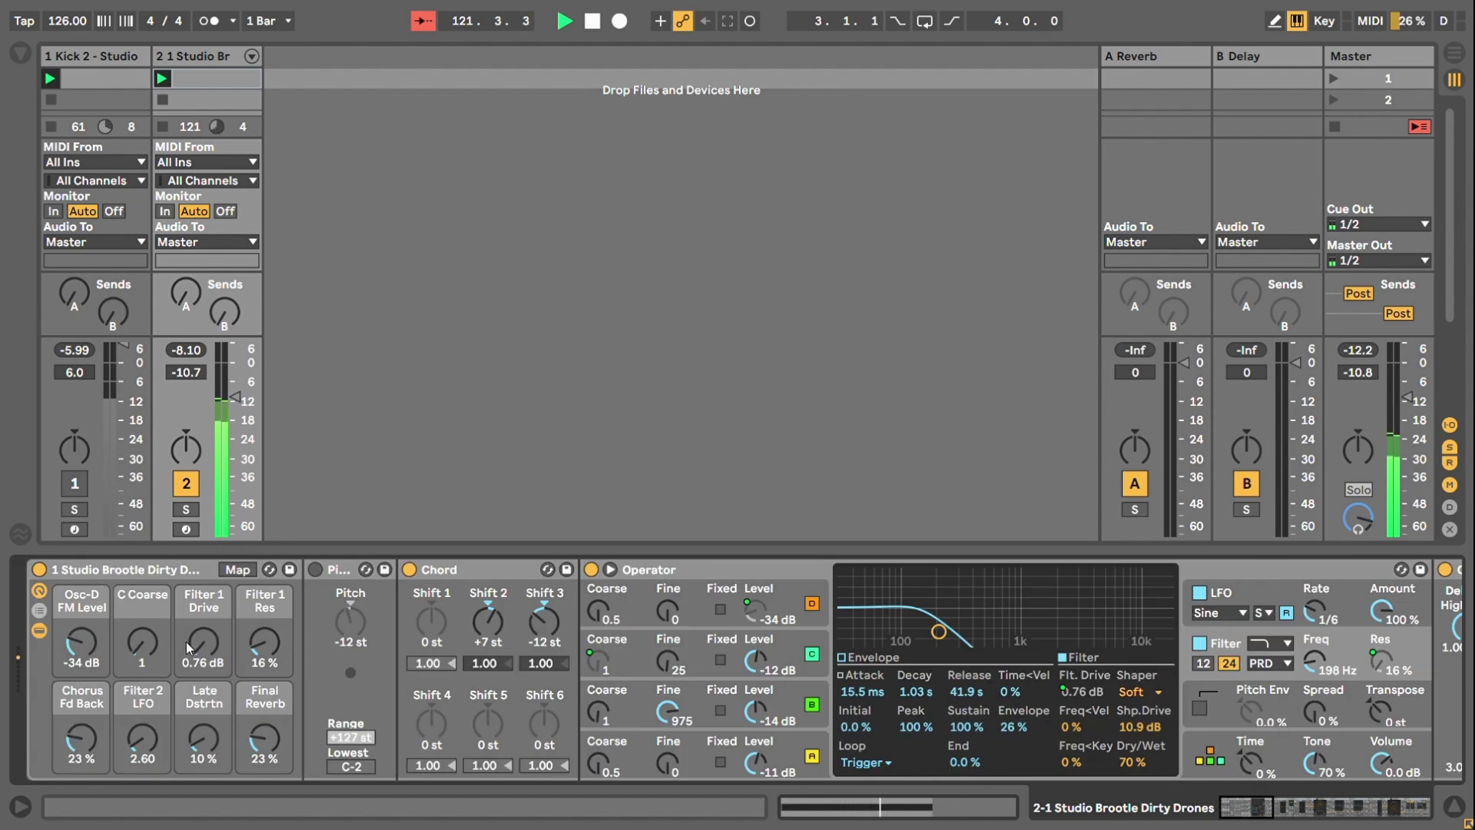
left_click_drag(186, 642, 186, 605)
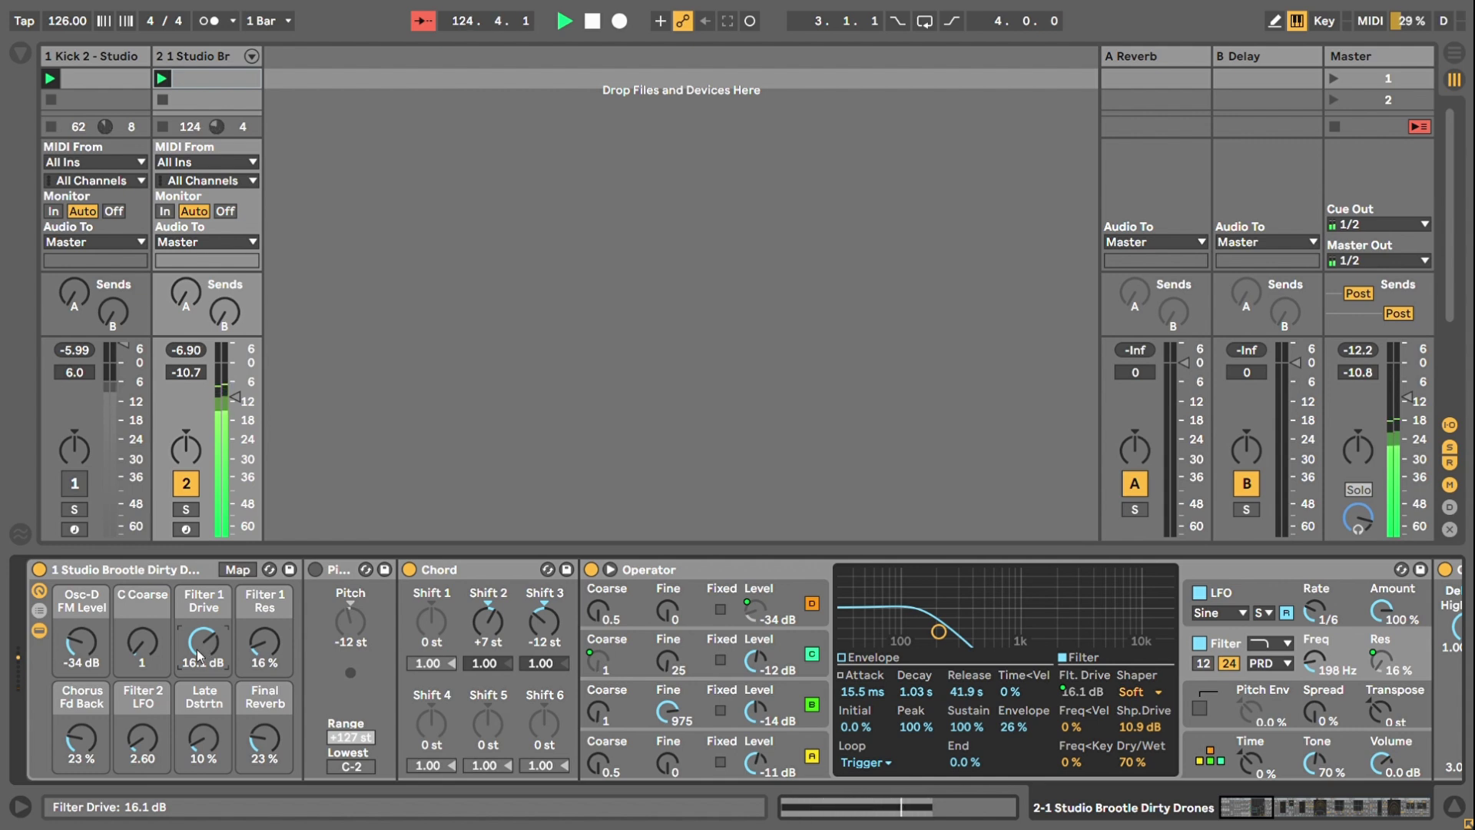
key("ctrl+z")
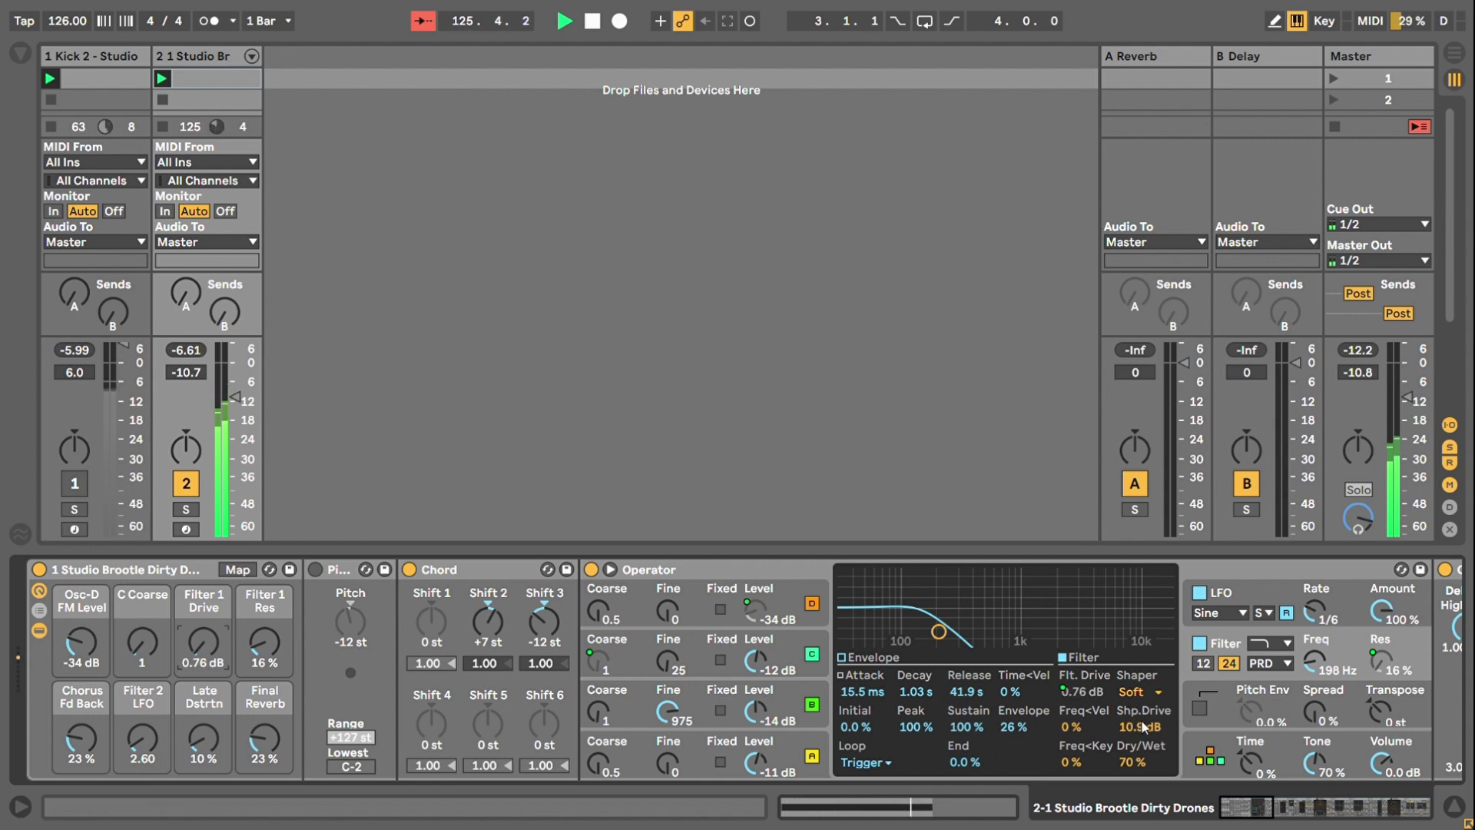
- Set Operator's filter shaper drive to 12.0 dB and its dry/wet to 100 %
left_click_drag(1143, 721, 1142, 715)
left_click_drag(1142, 767, 1142, 737)
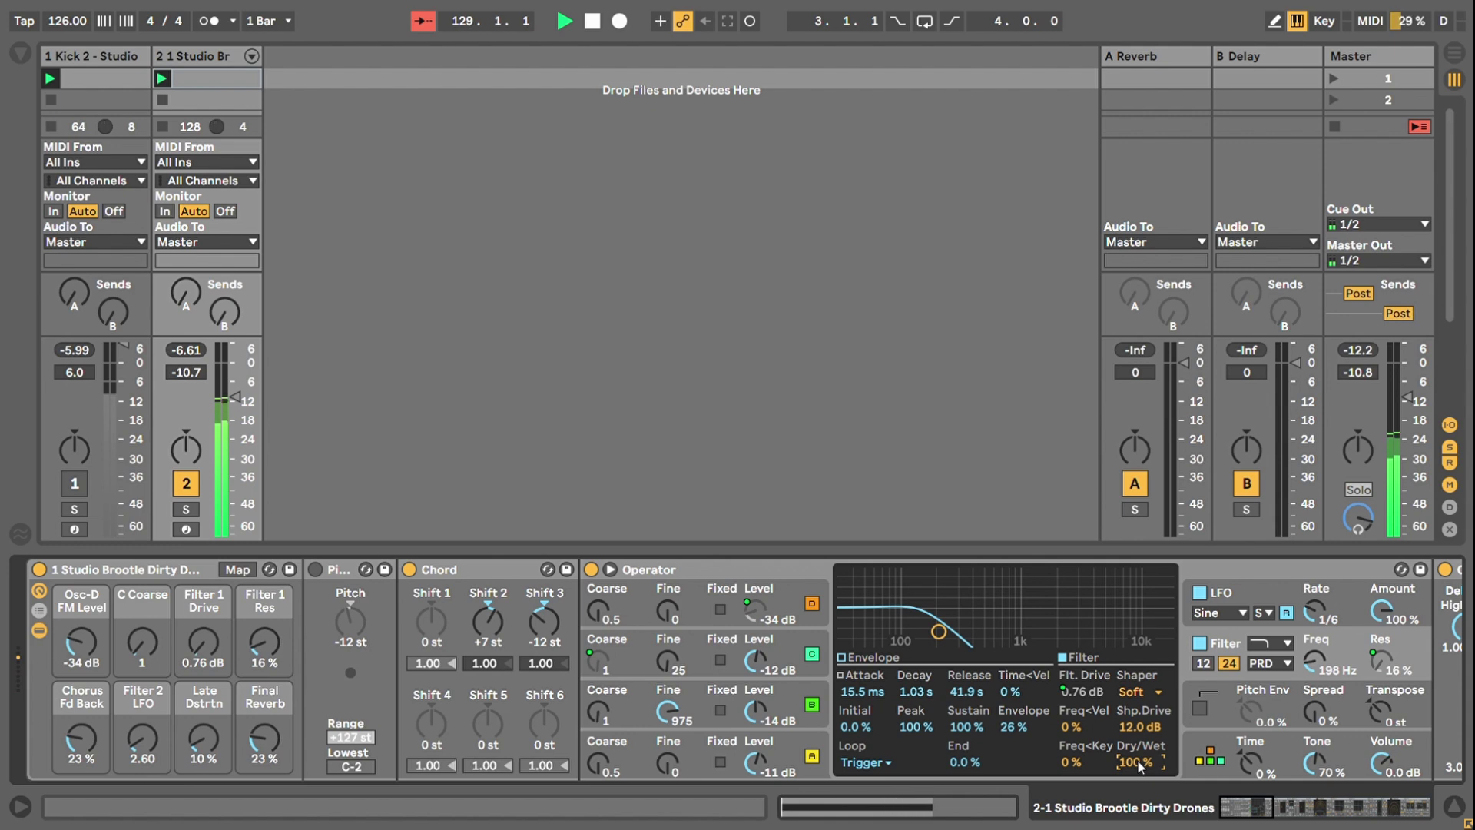
- Undo the last changes to Operator's filter shaper drive and dry/wet
key("ctrl+z")
key("ctrl+z")
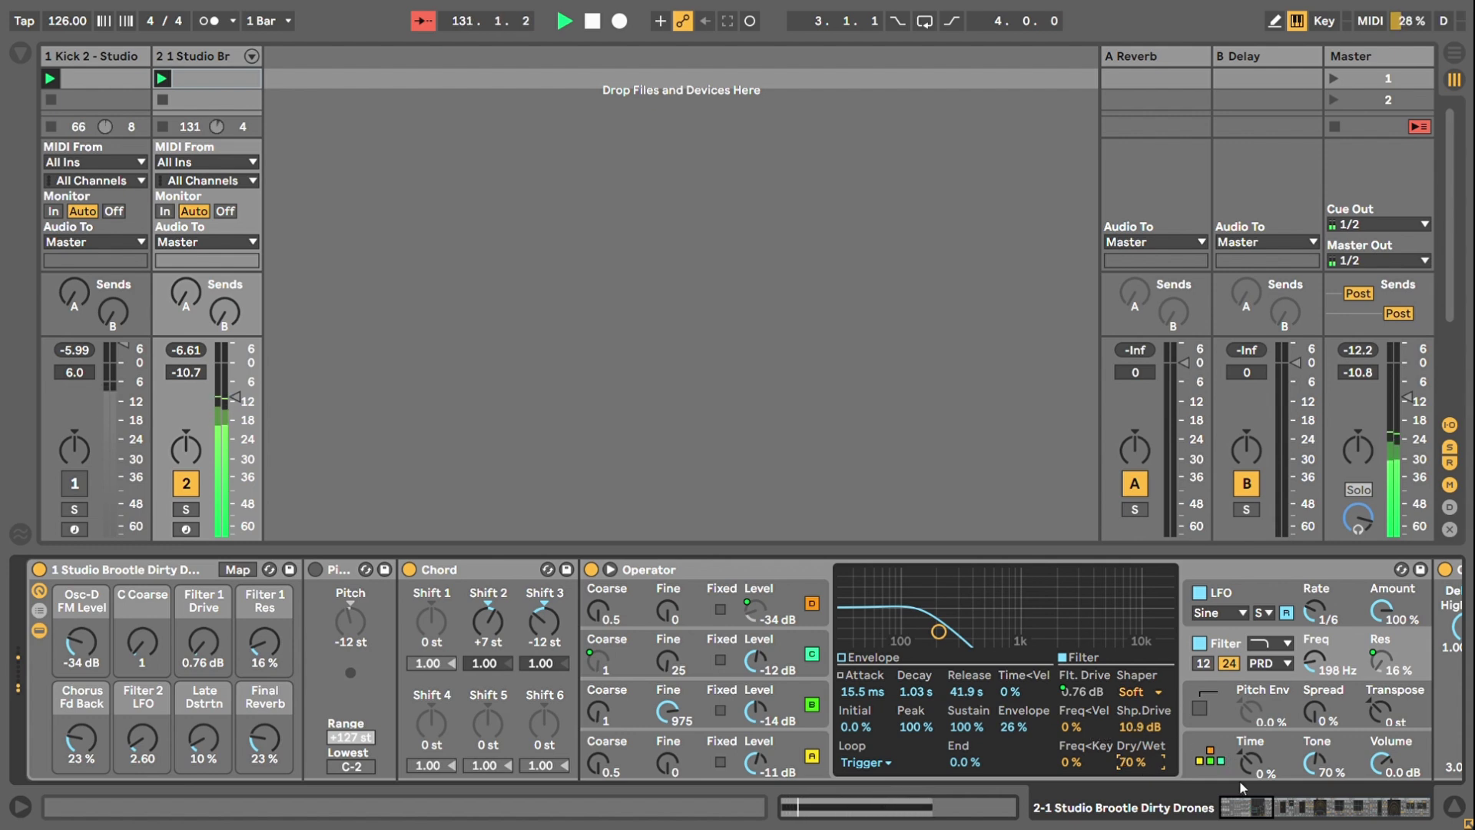
- Display the detailed LFO settings of Operator, including its destinations and envelope
left_click_drag(1255, 807, 1270, 805)
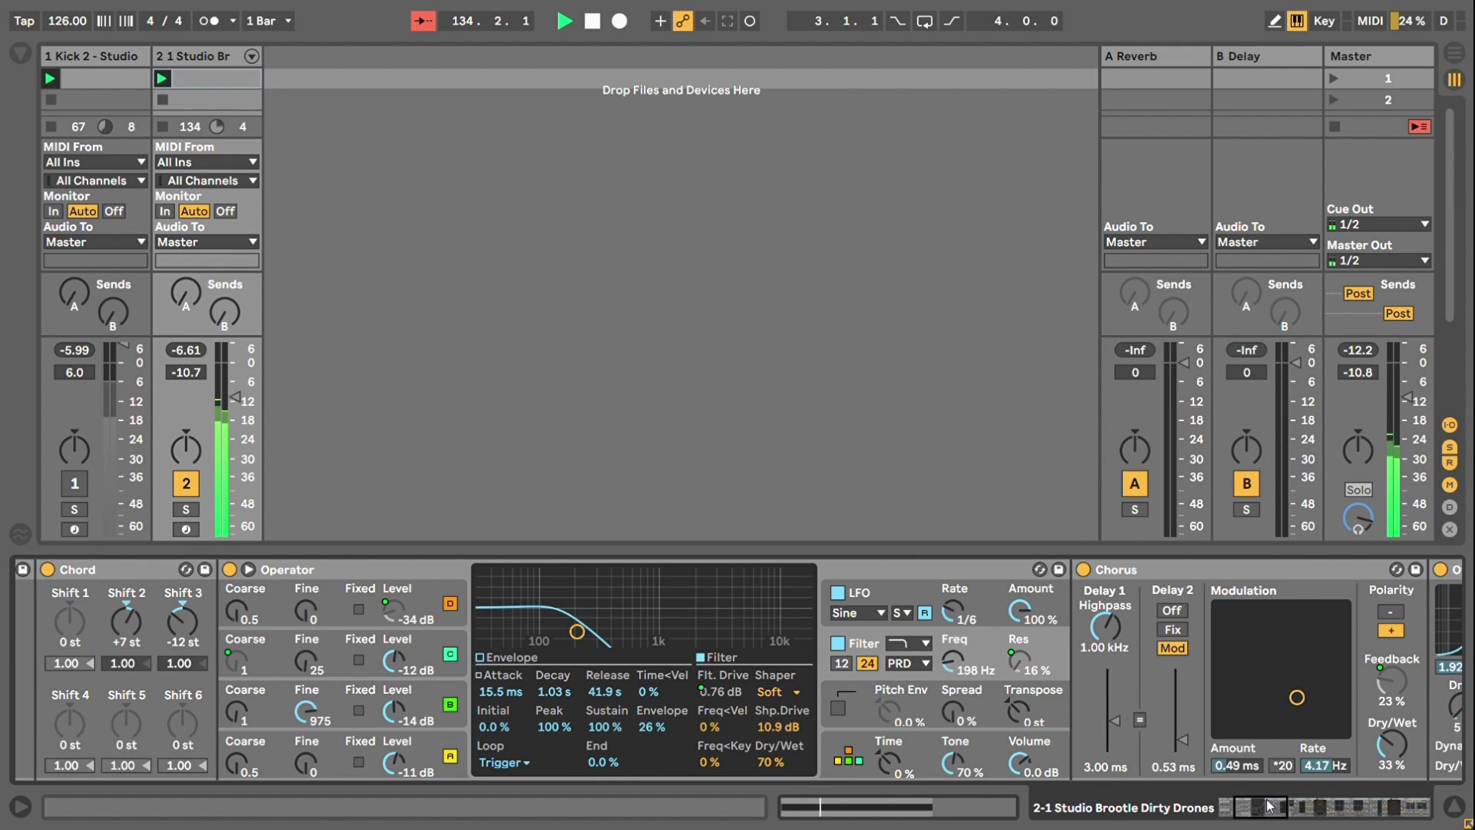
left_click_drag(1267, 805, 1249, 805)
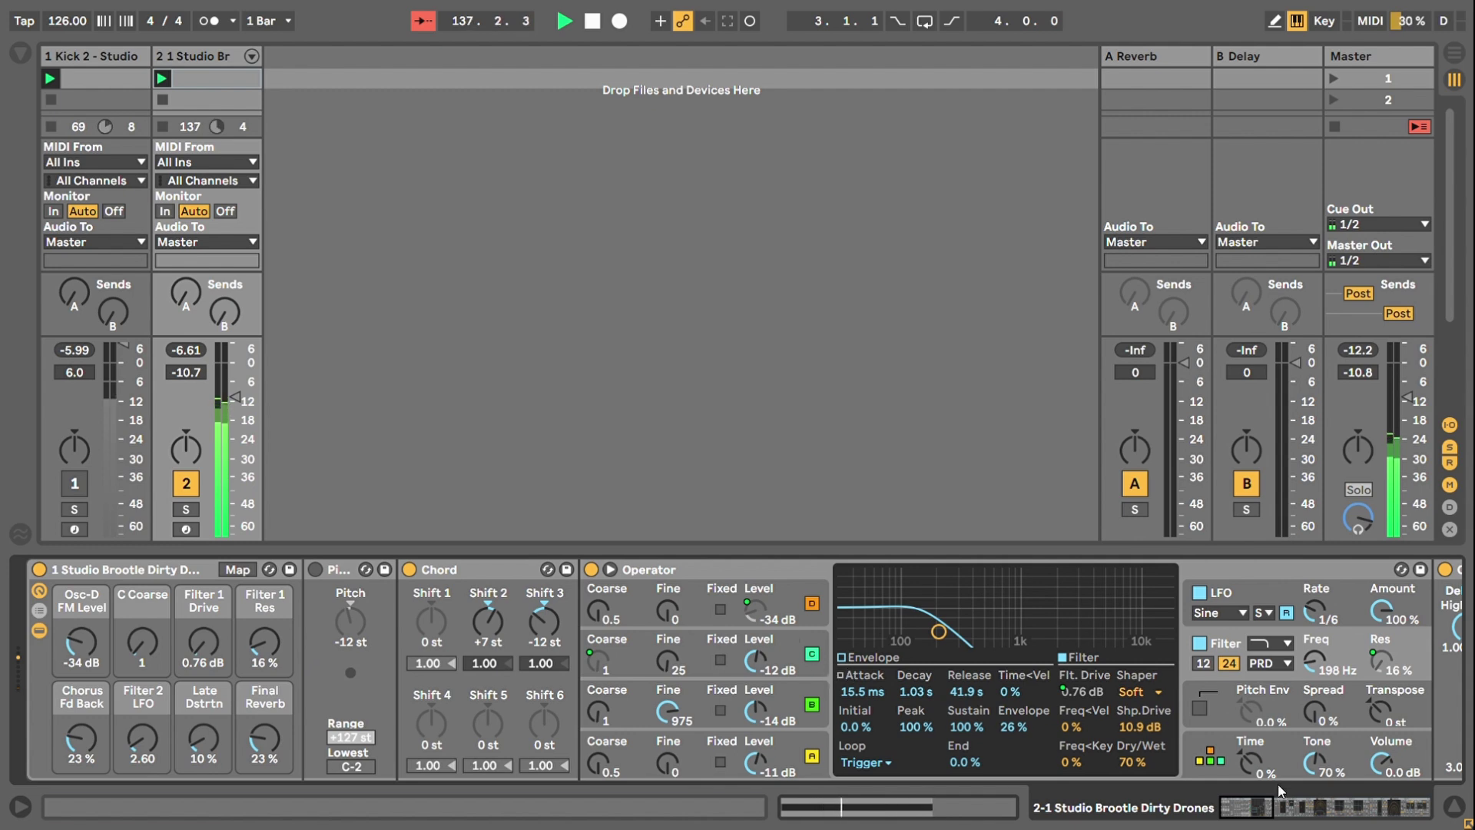
left_click_drag(1254, 809, 1260, 815)
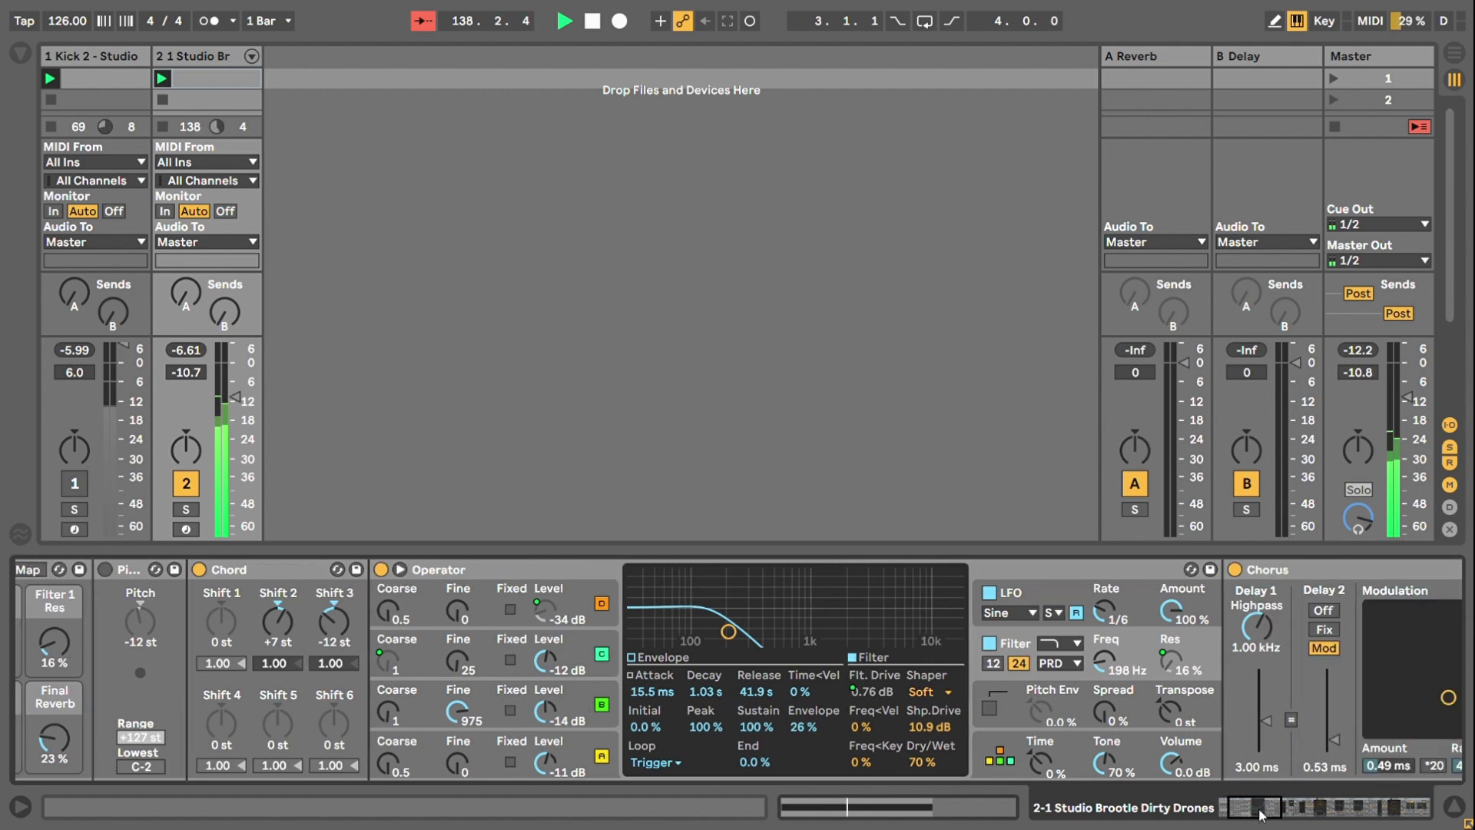
left_click(1132, 588)
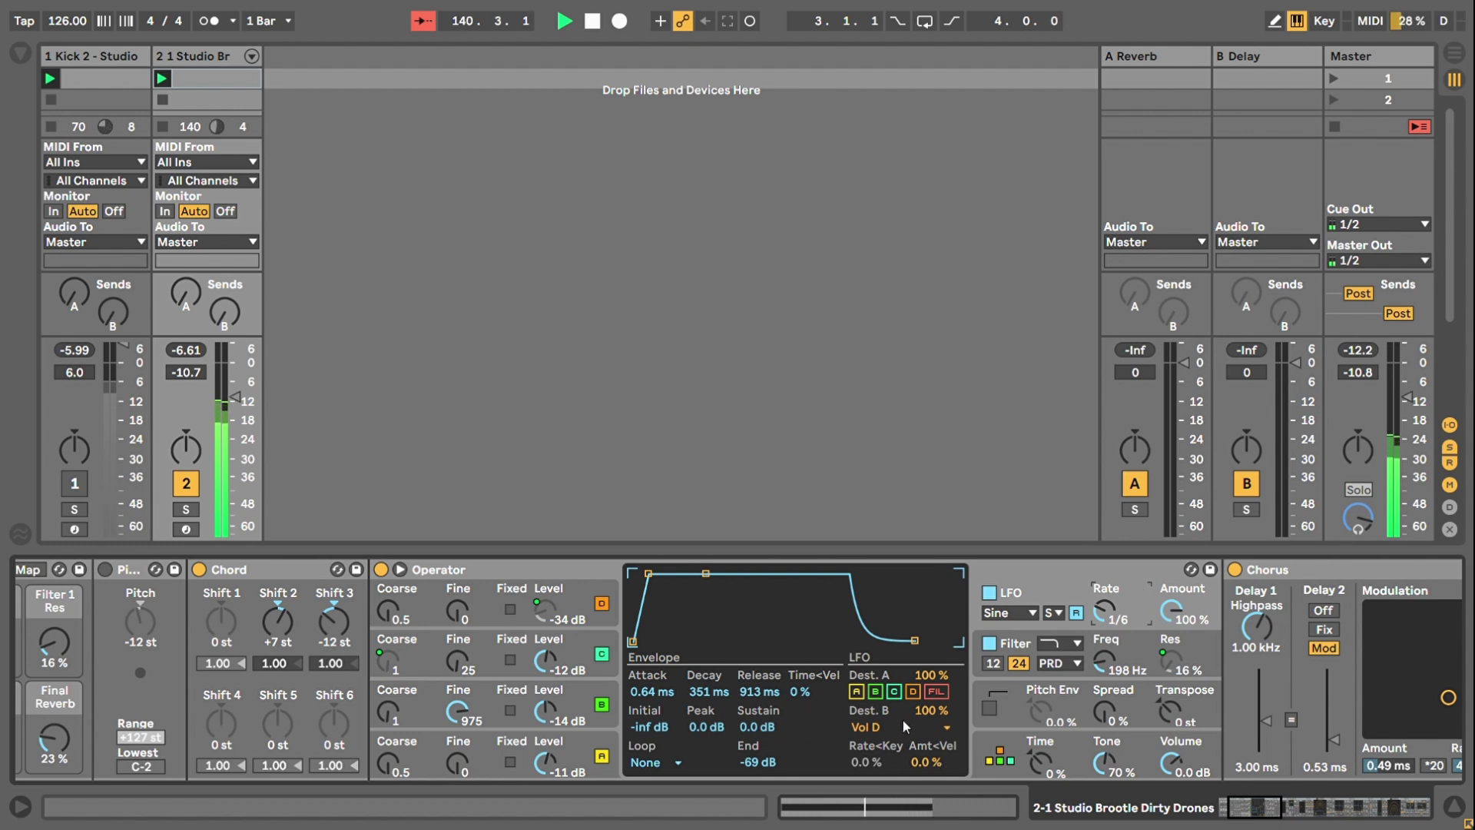
- Try Operator's LFO amount at 0 % and return it to 100 %
left_click(586, 604)
left_click_drag(1169, 627, 1169, 695)
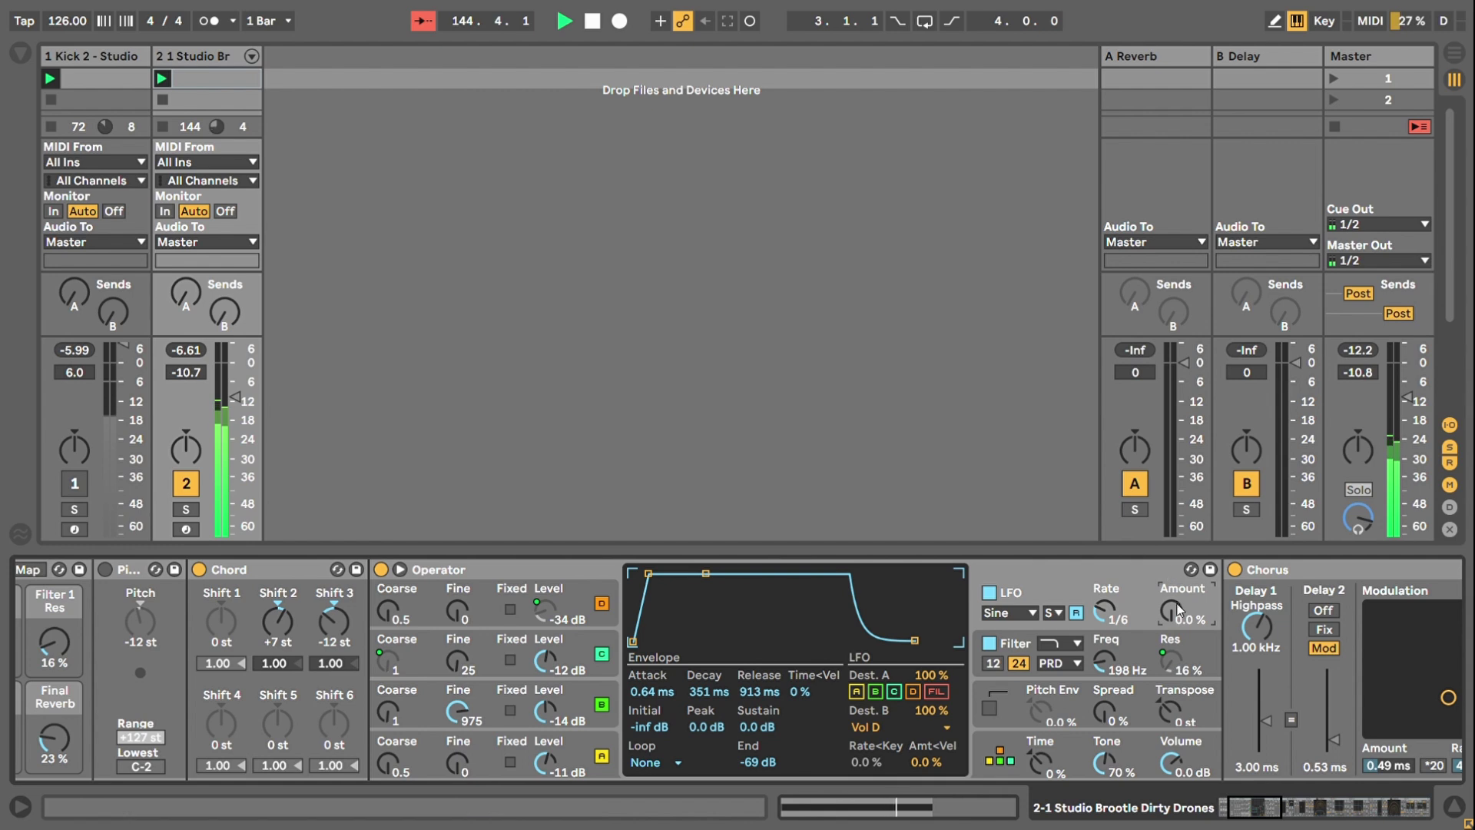
left_click_drag(1169, 613, 1169, 568)
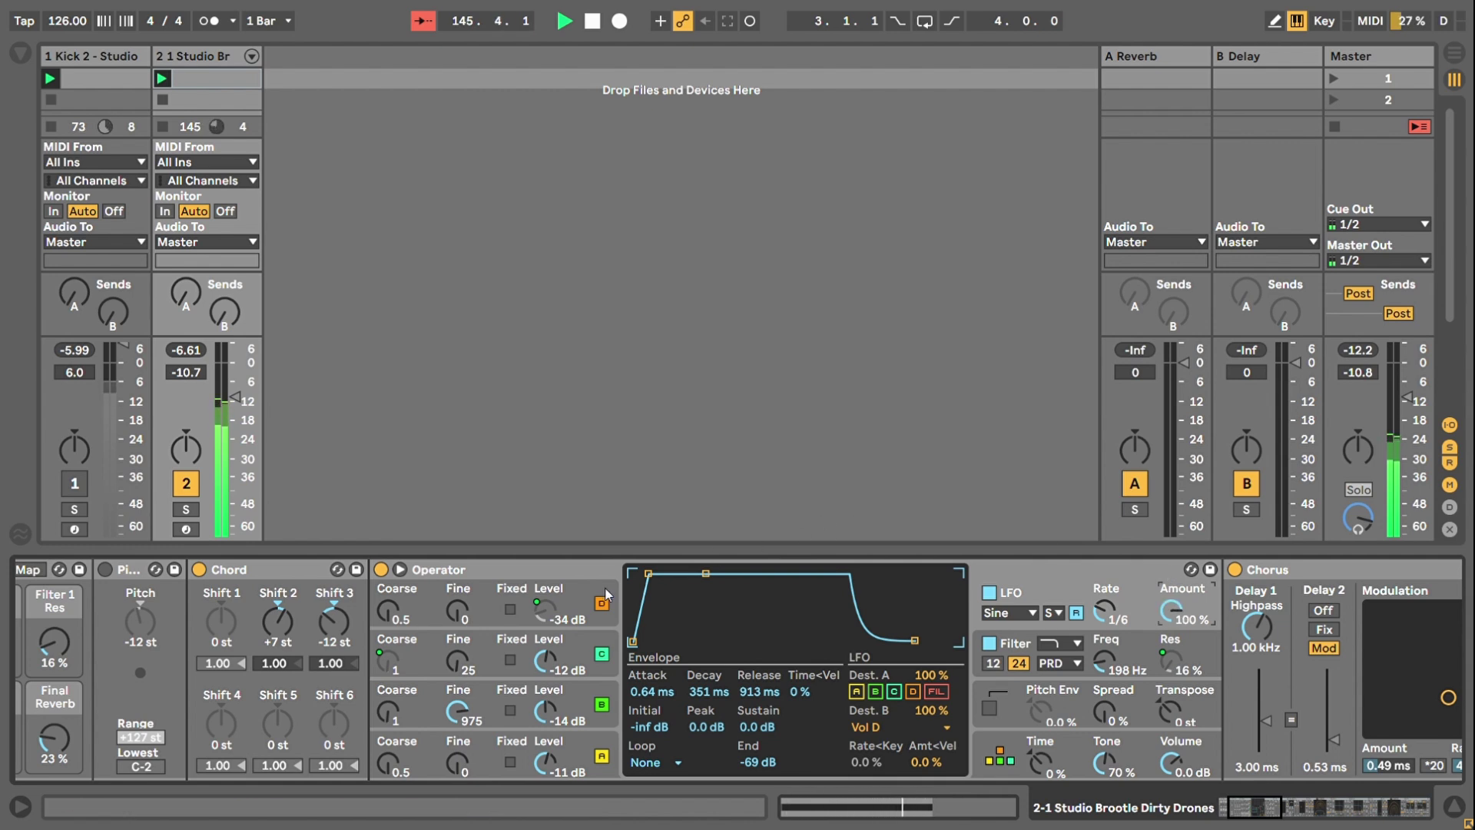
- Try the rack's Osc-D FM Level macro at -15 dB and return it to -34 dB
left_click_drag(1250, 809, 1242, 808)
left_click_drag(81, 642, 81, 609)
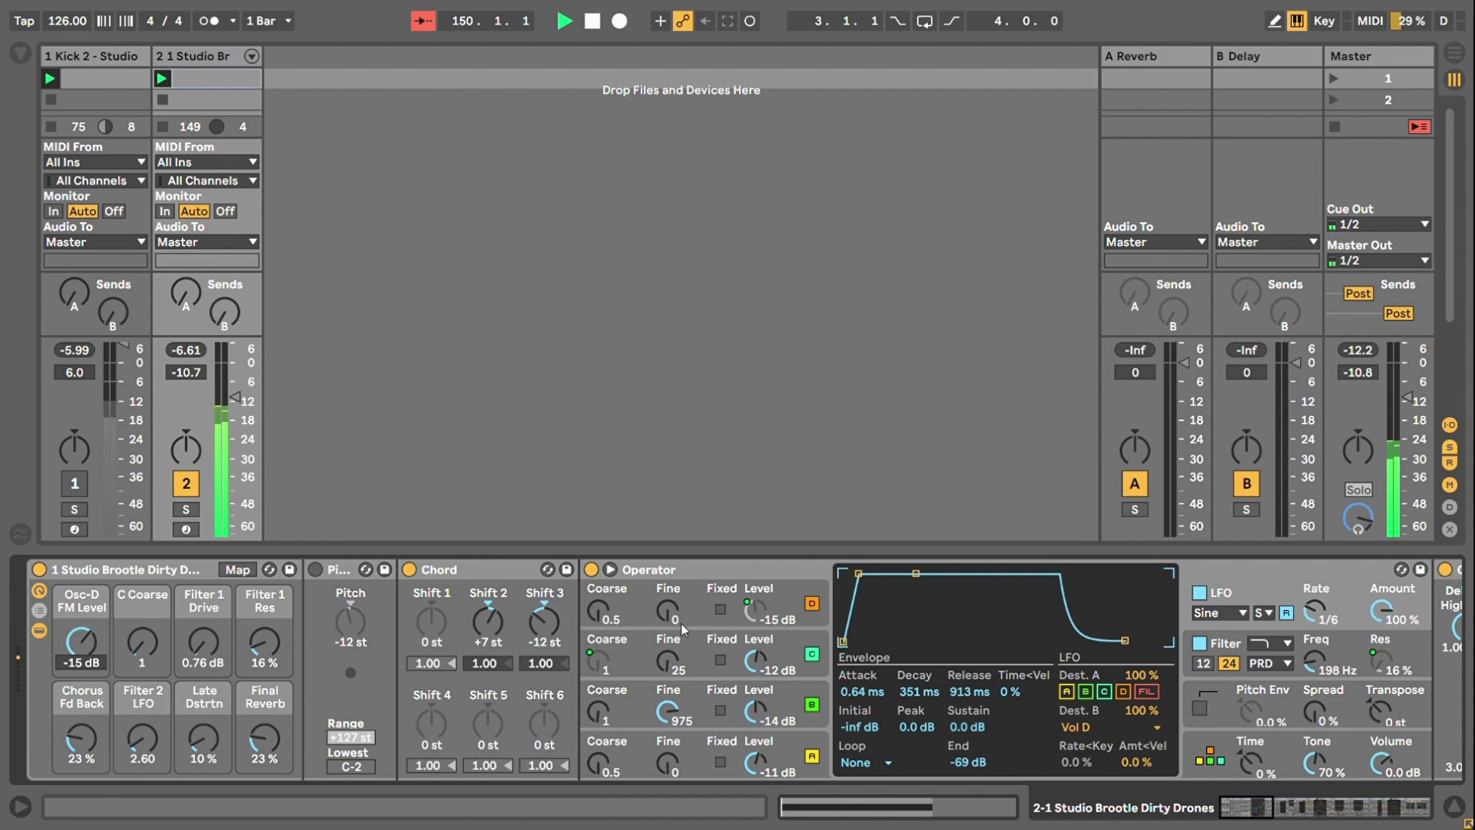
mouse_move(1392, 620)
left_mouse_down()
mouse_move(1391, 653)
mouse_move(1391, 619)
left_mouse_up()
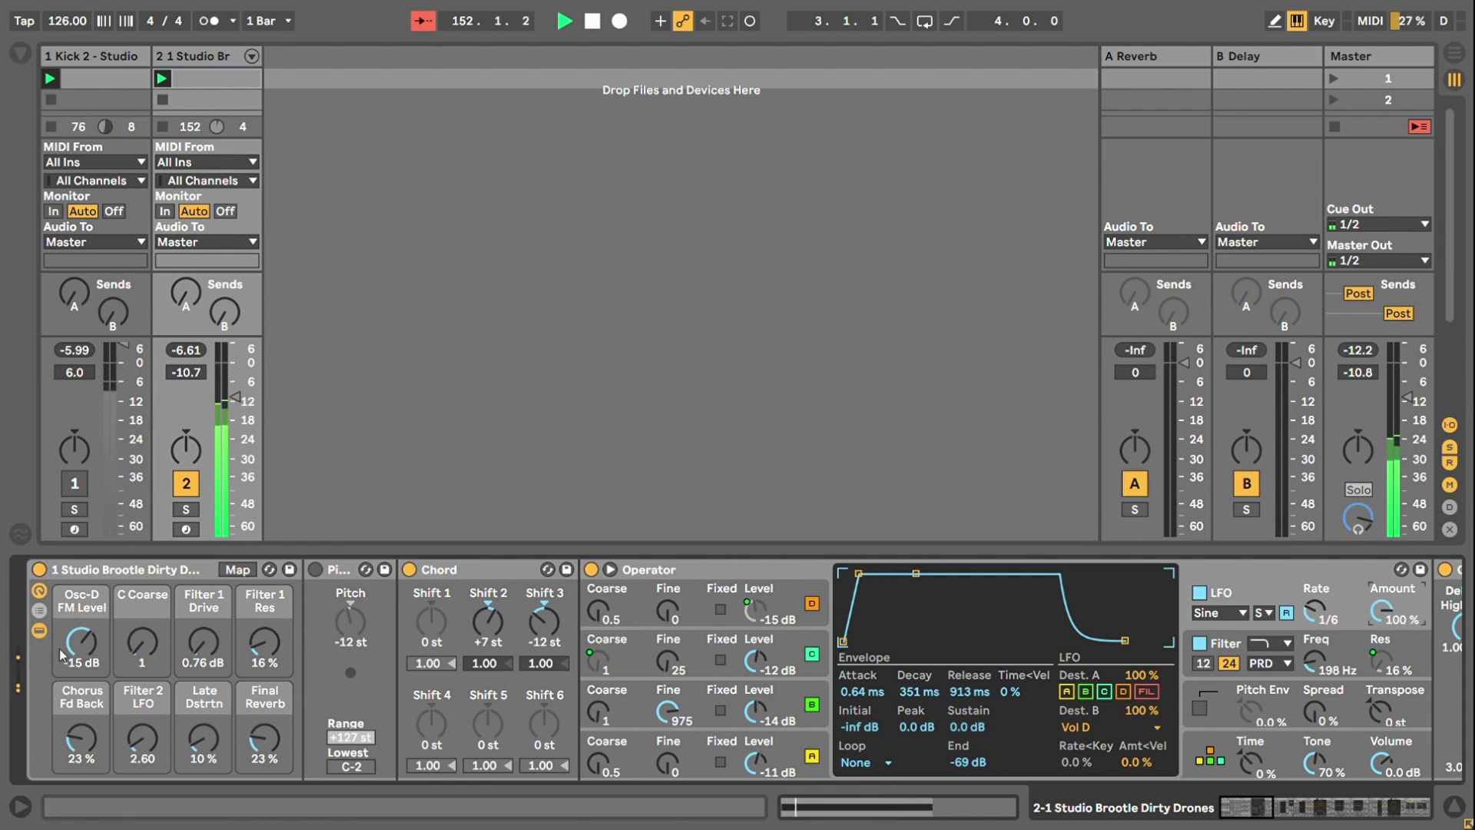
left_click_drag(65, 646, 65, 676)
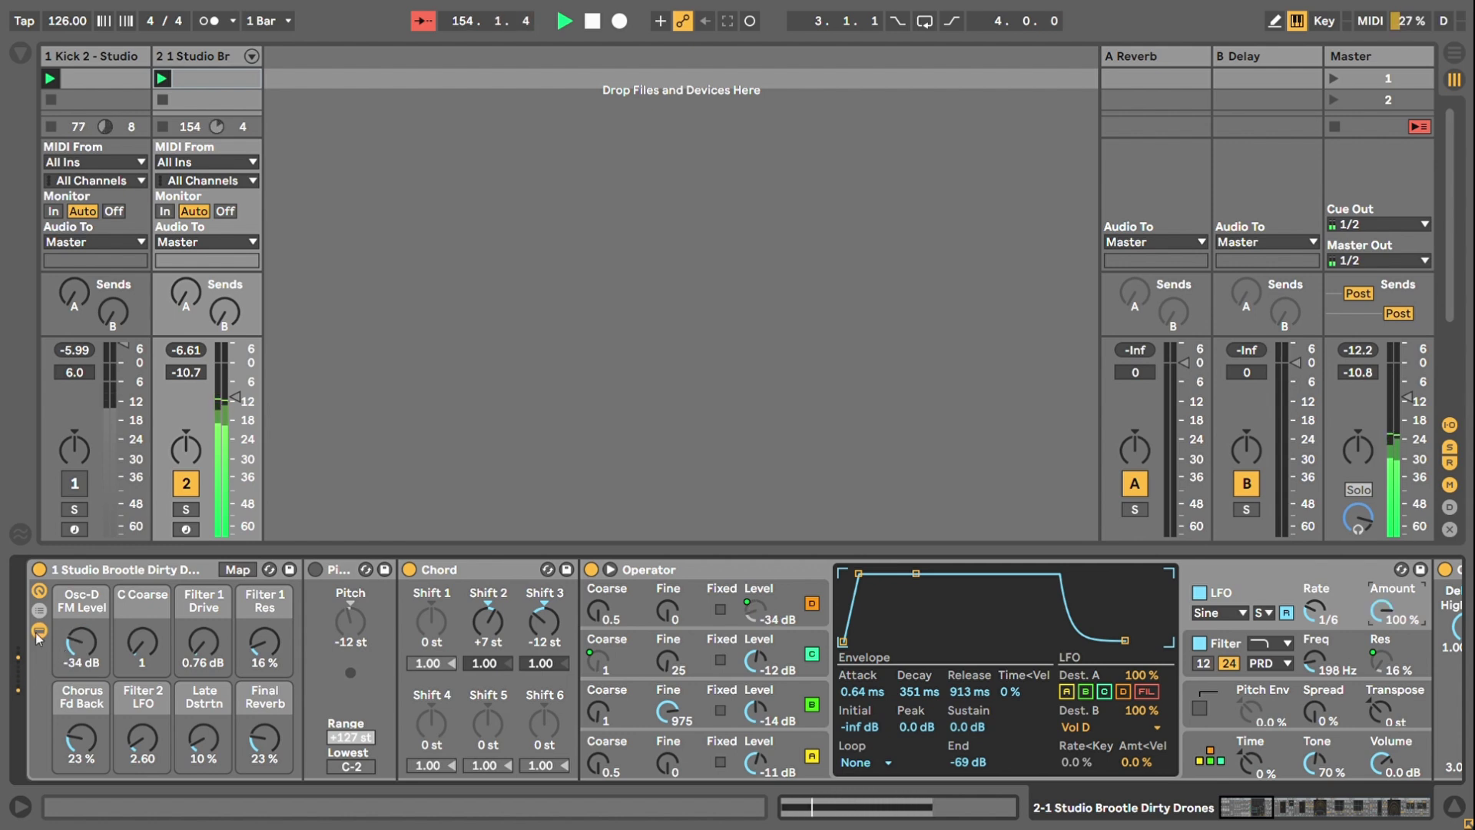
- Display the waveform and envelope settings of Operator's oscillator D
left_click(1244, 806)
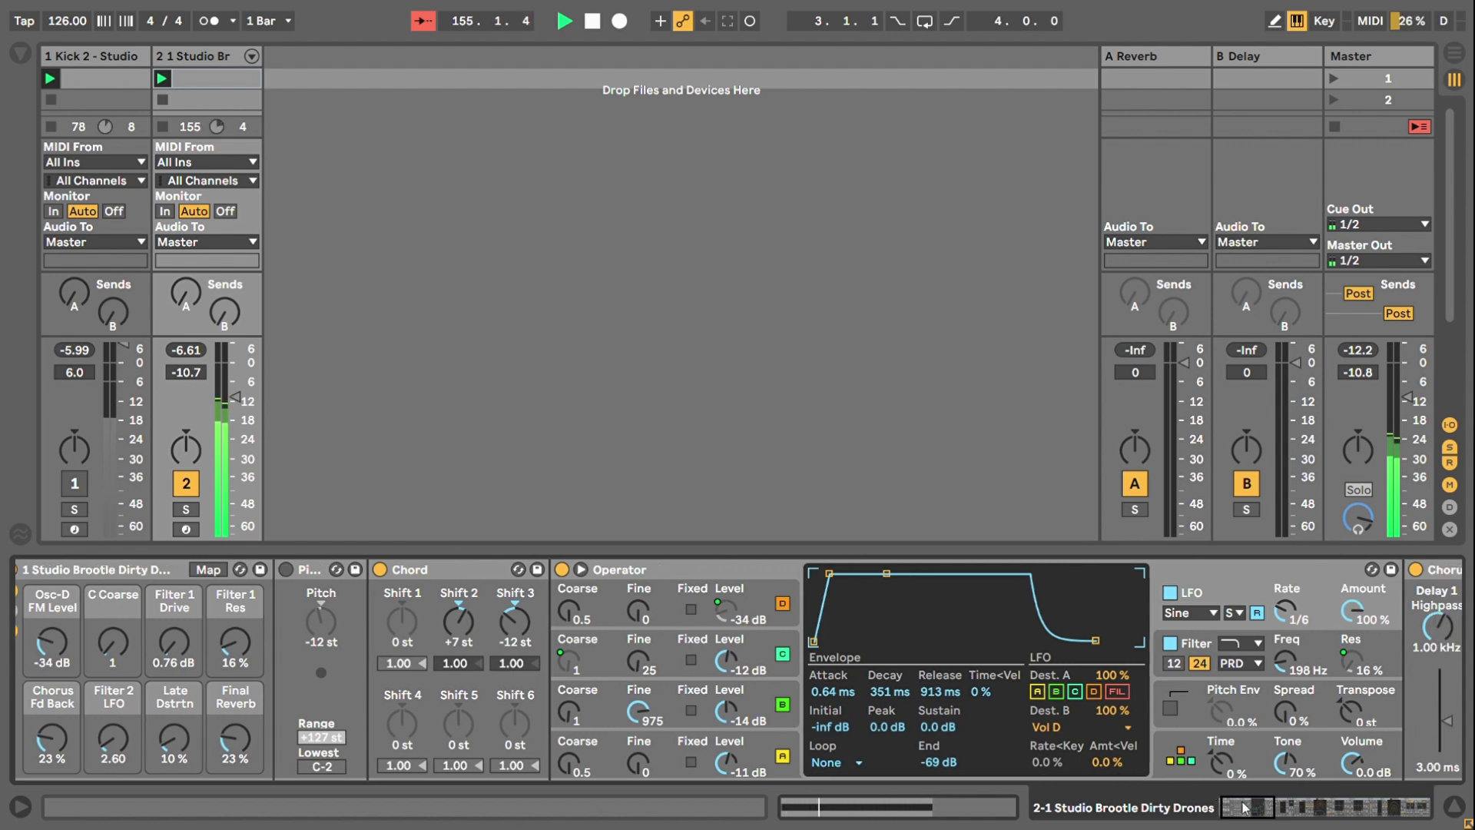
left_click_drag(1244, 806, 1221, 812)
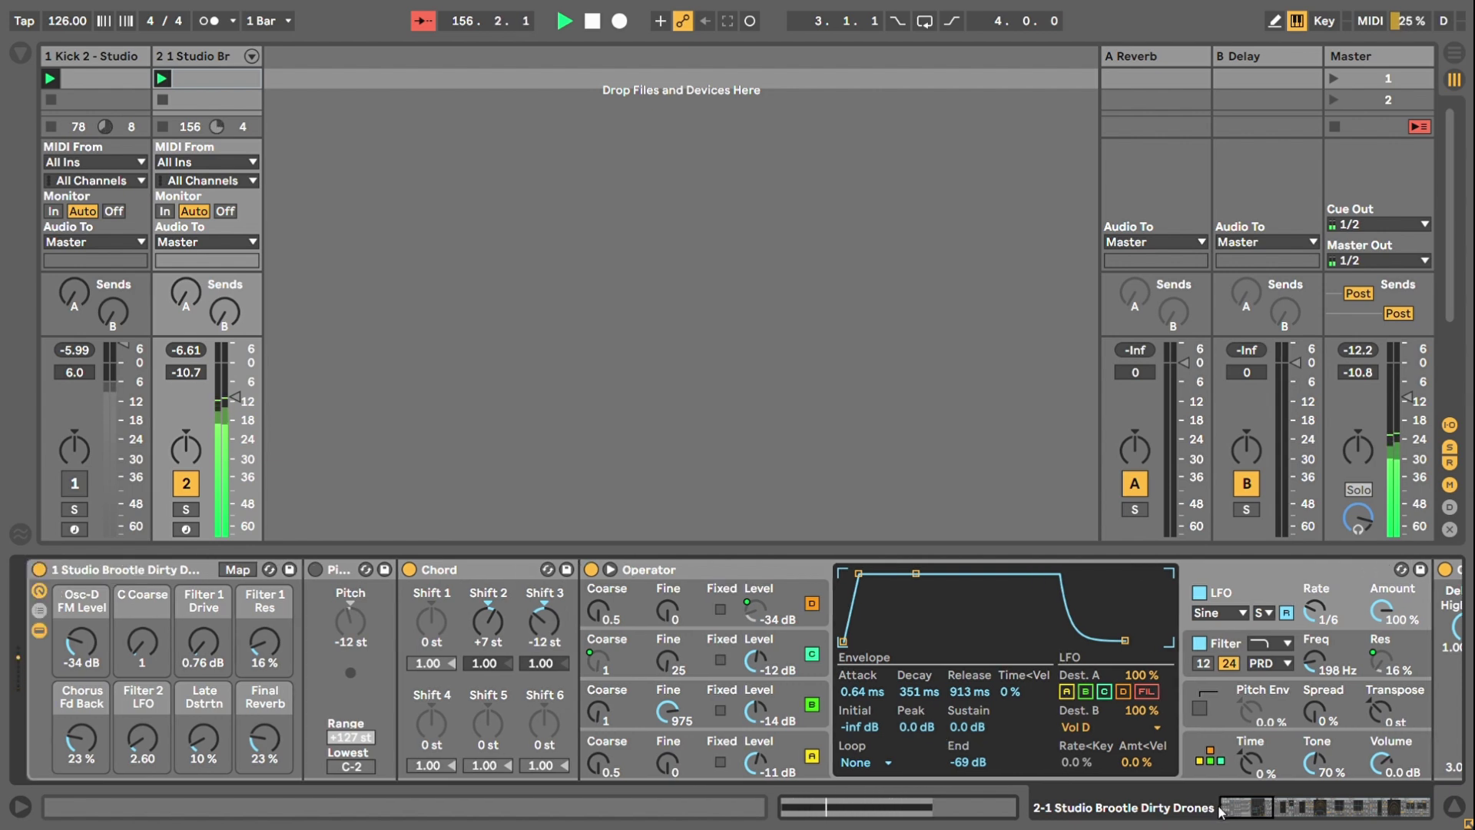
left_click(1246, 811)
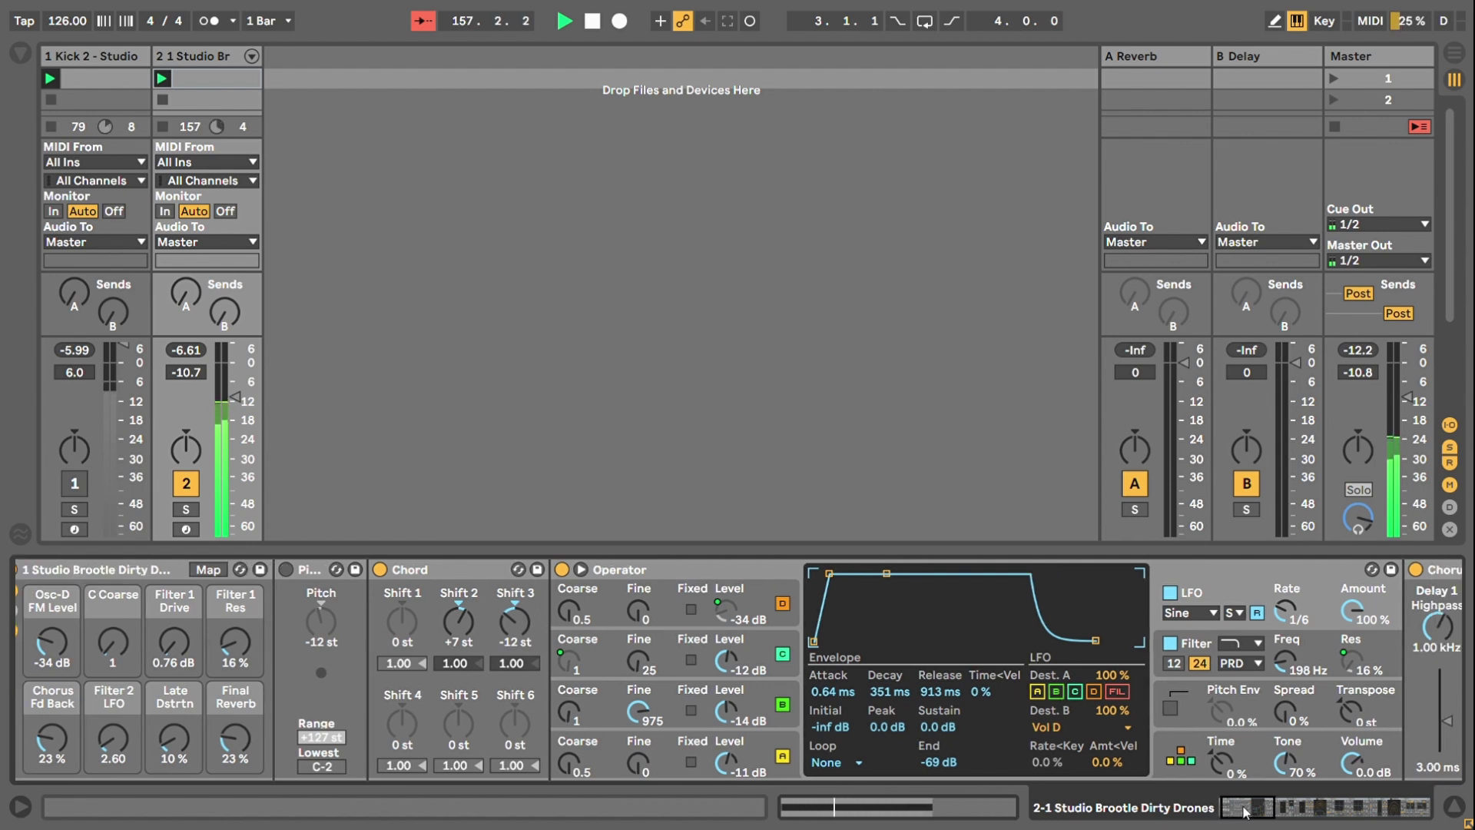
left_click(614, 601)
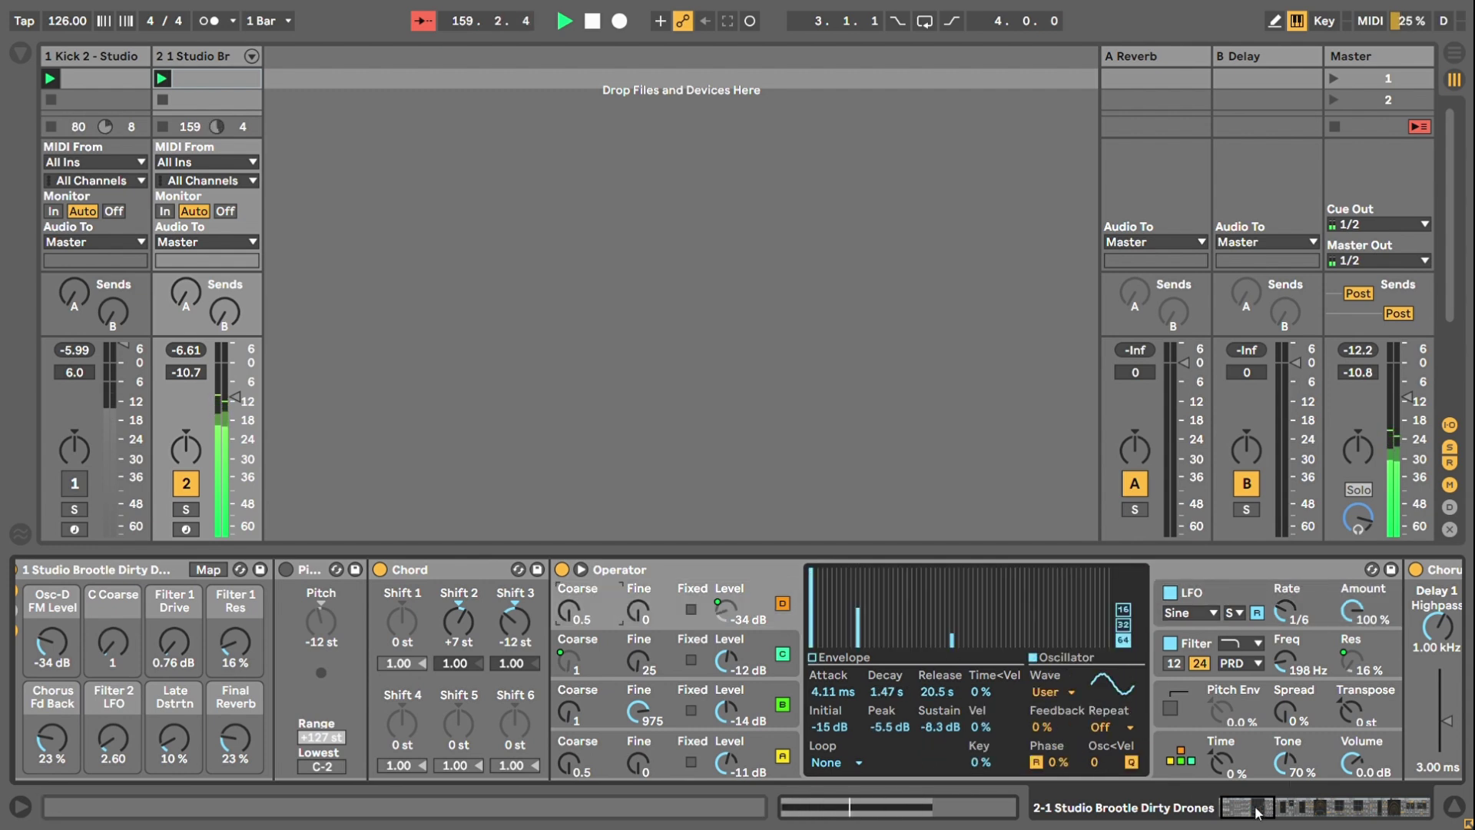
- Try the first Chorus device's dry/wet at 0 % and restore it to 33 %
left_click(1281, 805)
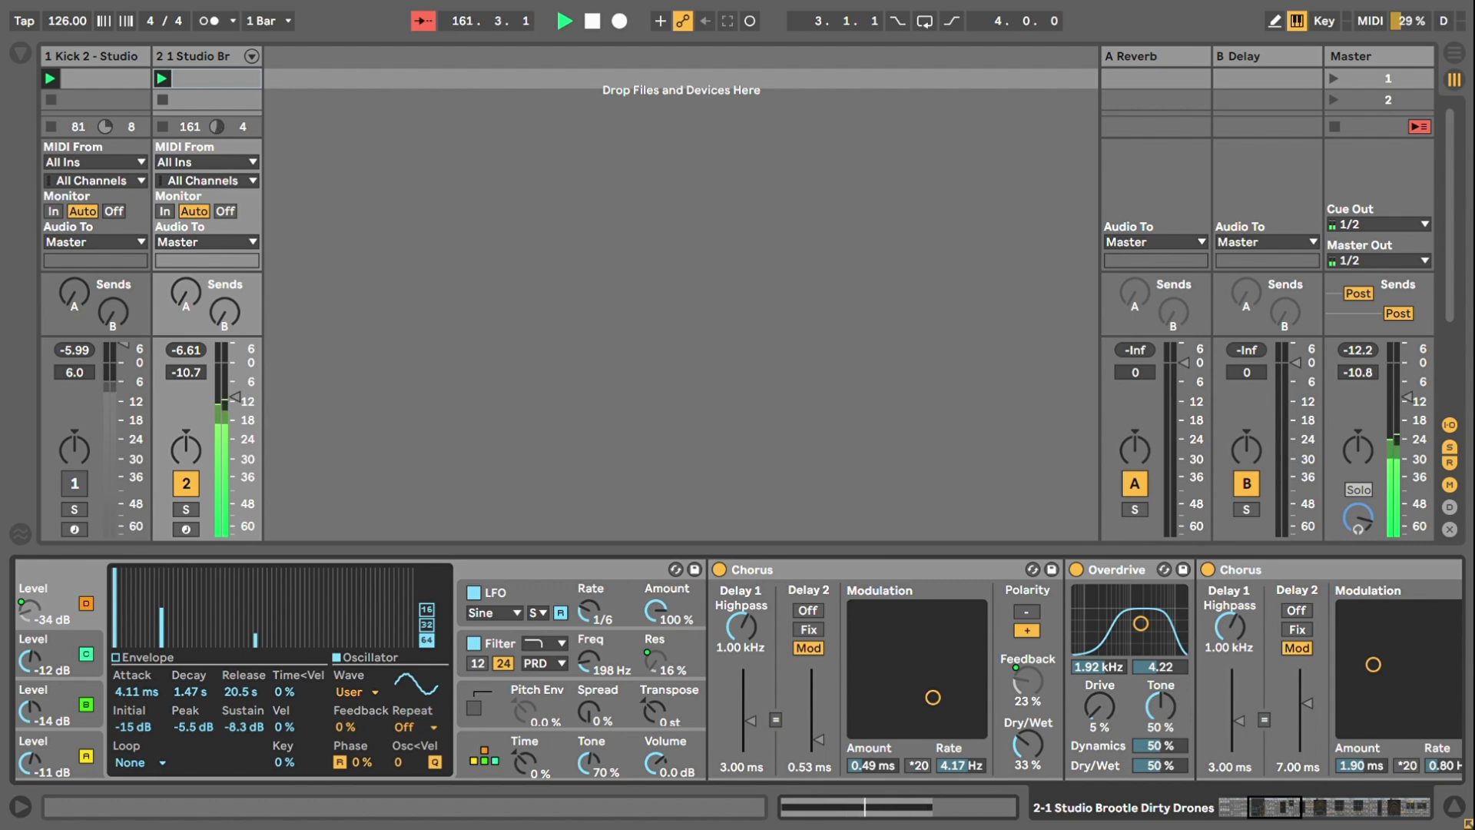
left_click_drag(1028, 744, 1027, 776)
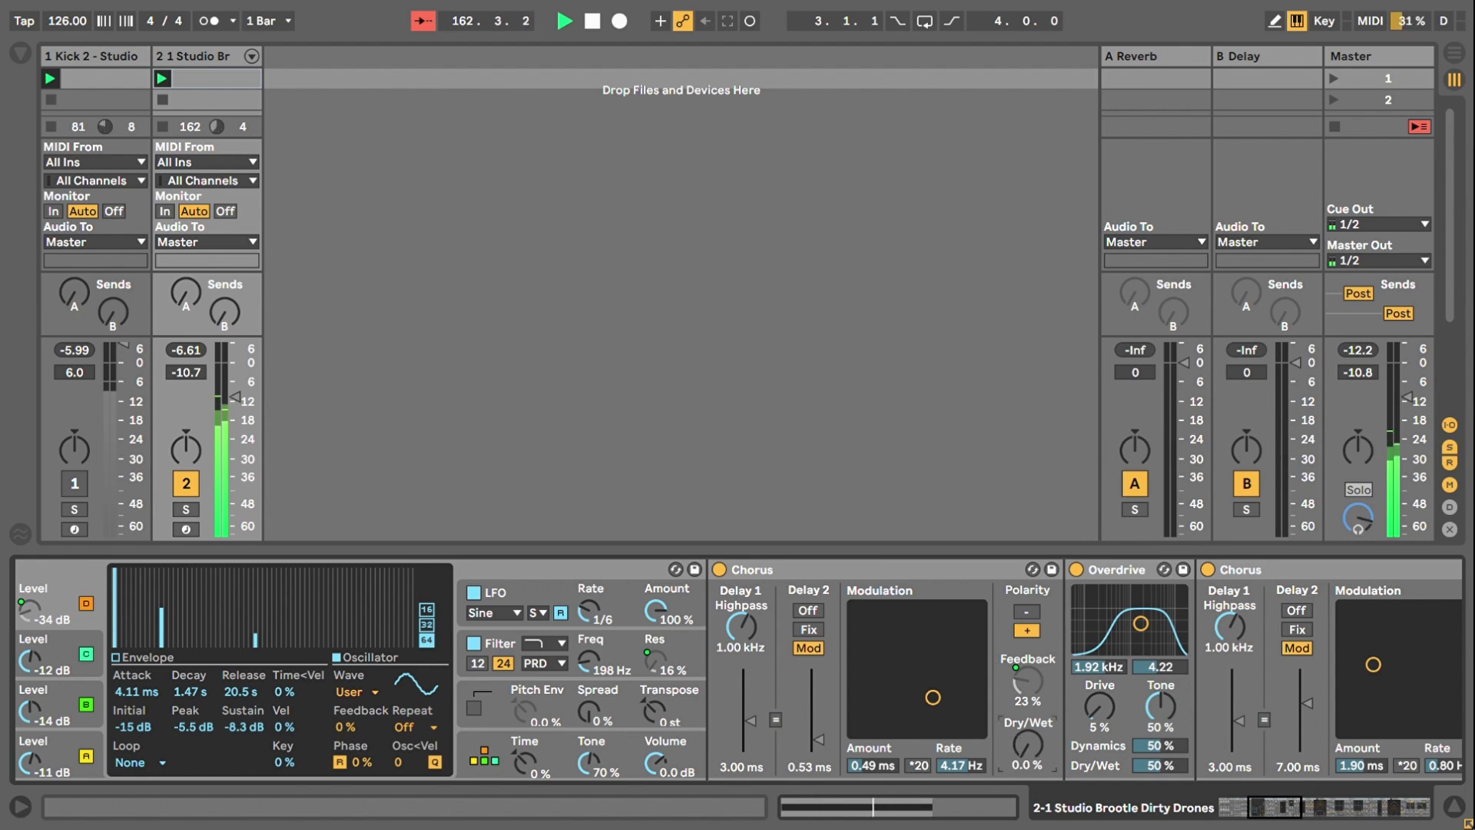
left_click(1356, 811)
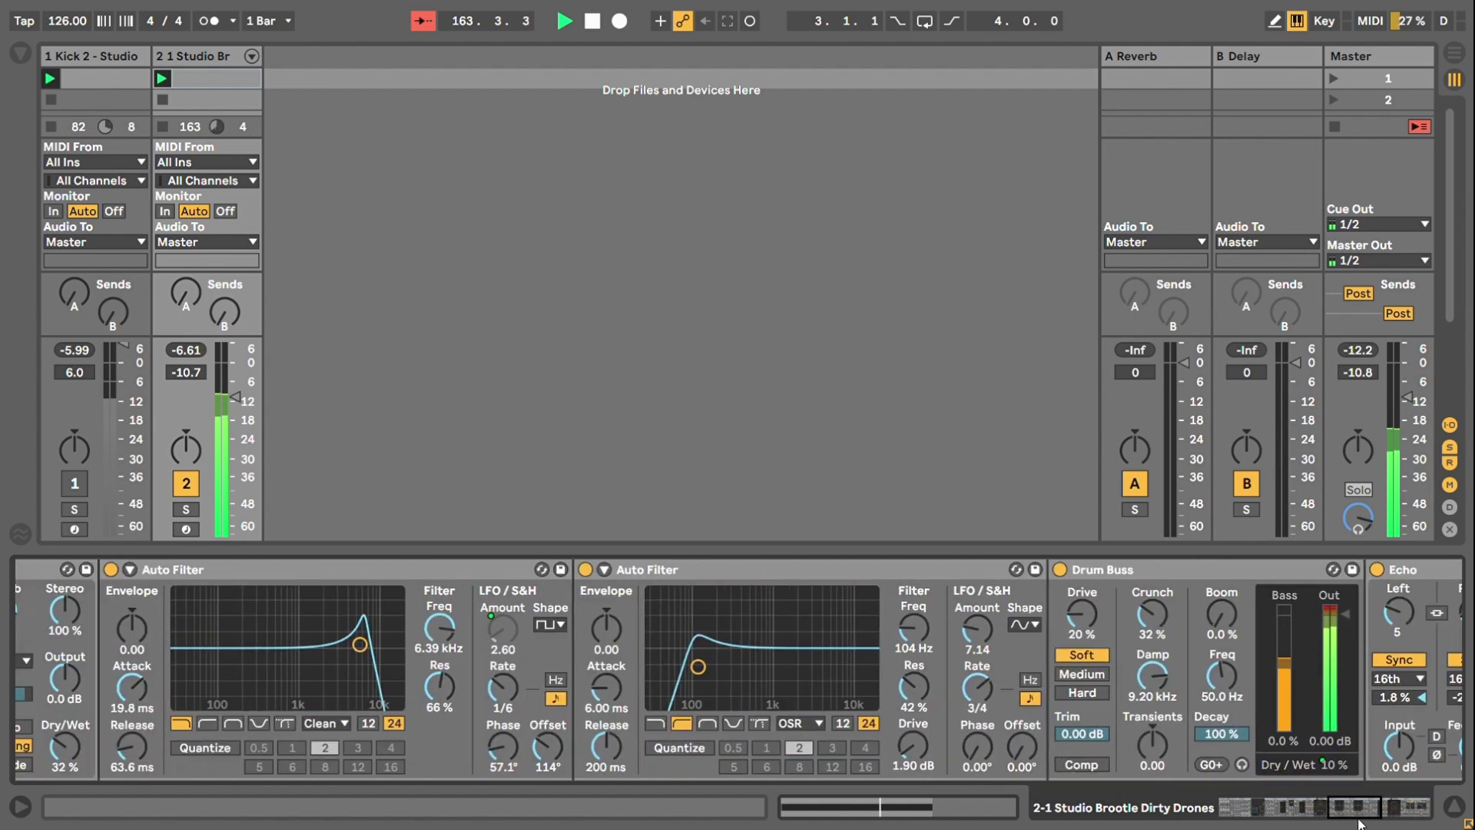
left_click_drag(1358, 820, 1274, 828)
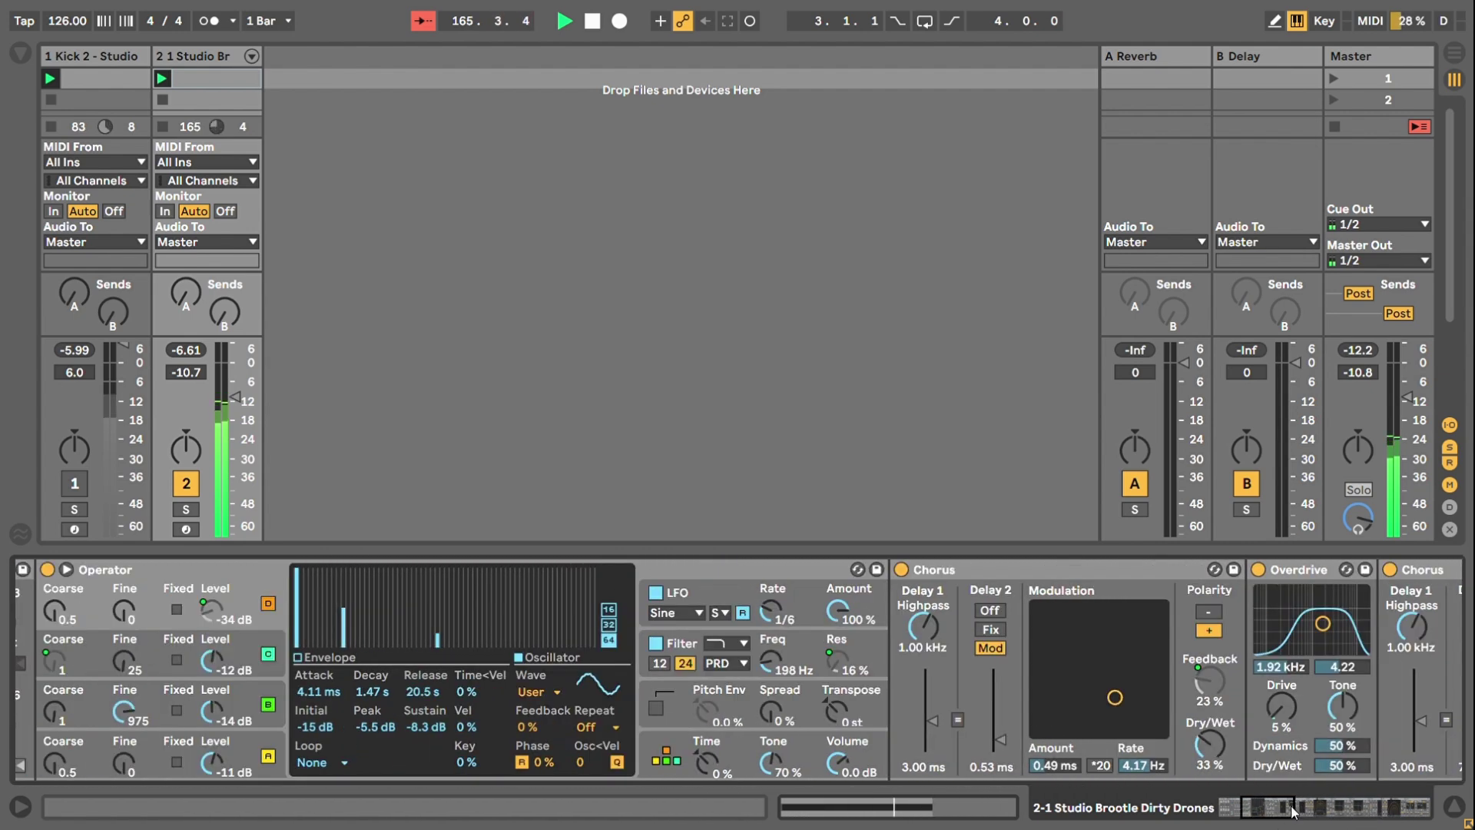
- Try the rack's Chorus Fd Back macro at 95 % and undo the change
left_click_drag(1251, 799, 1225, 805)
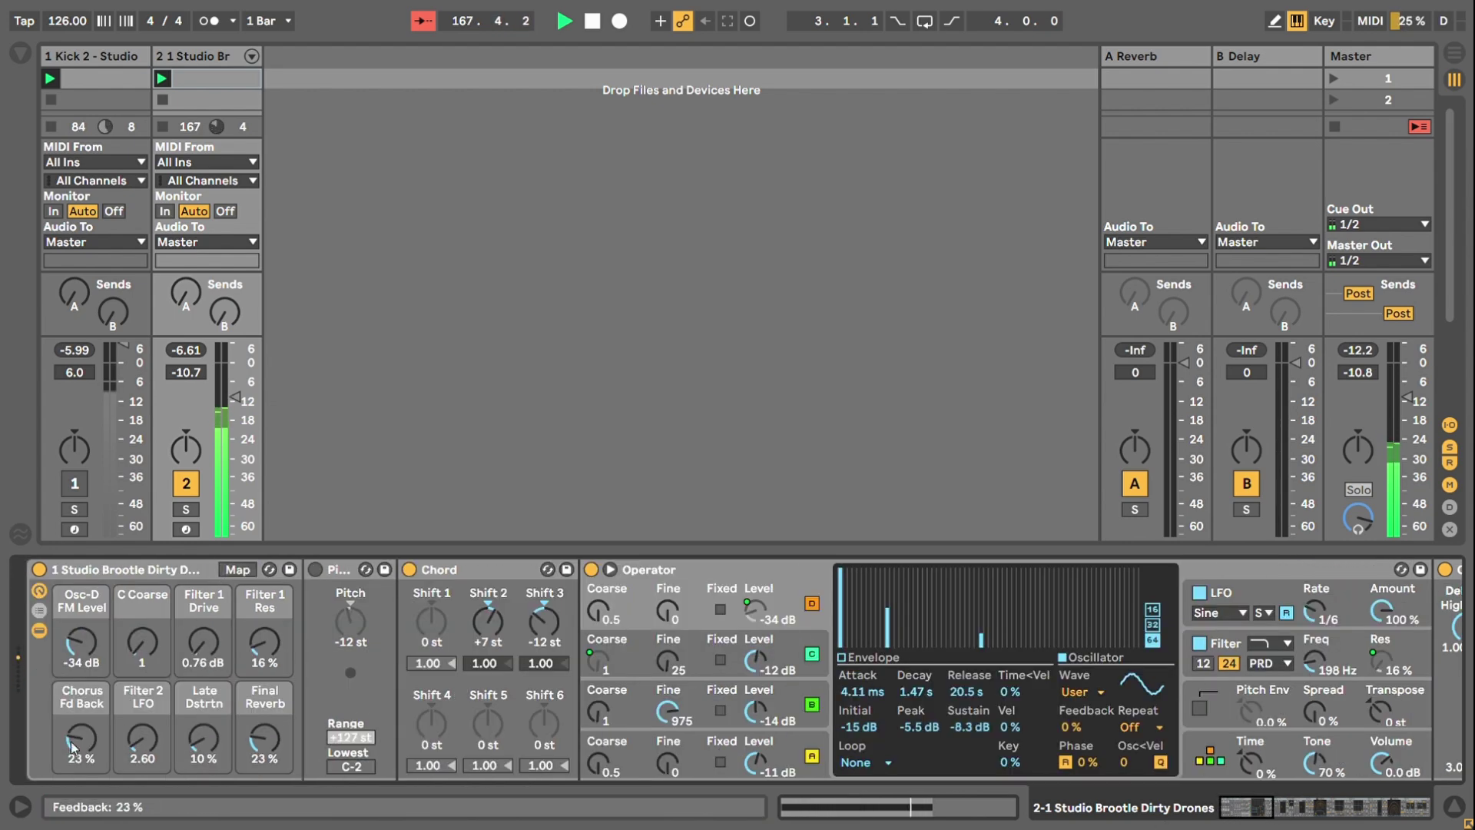
left_click_drag(81, 739, 80, 684)
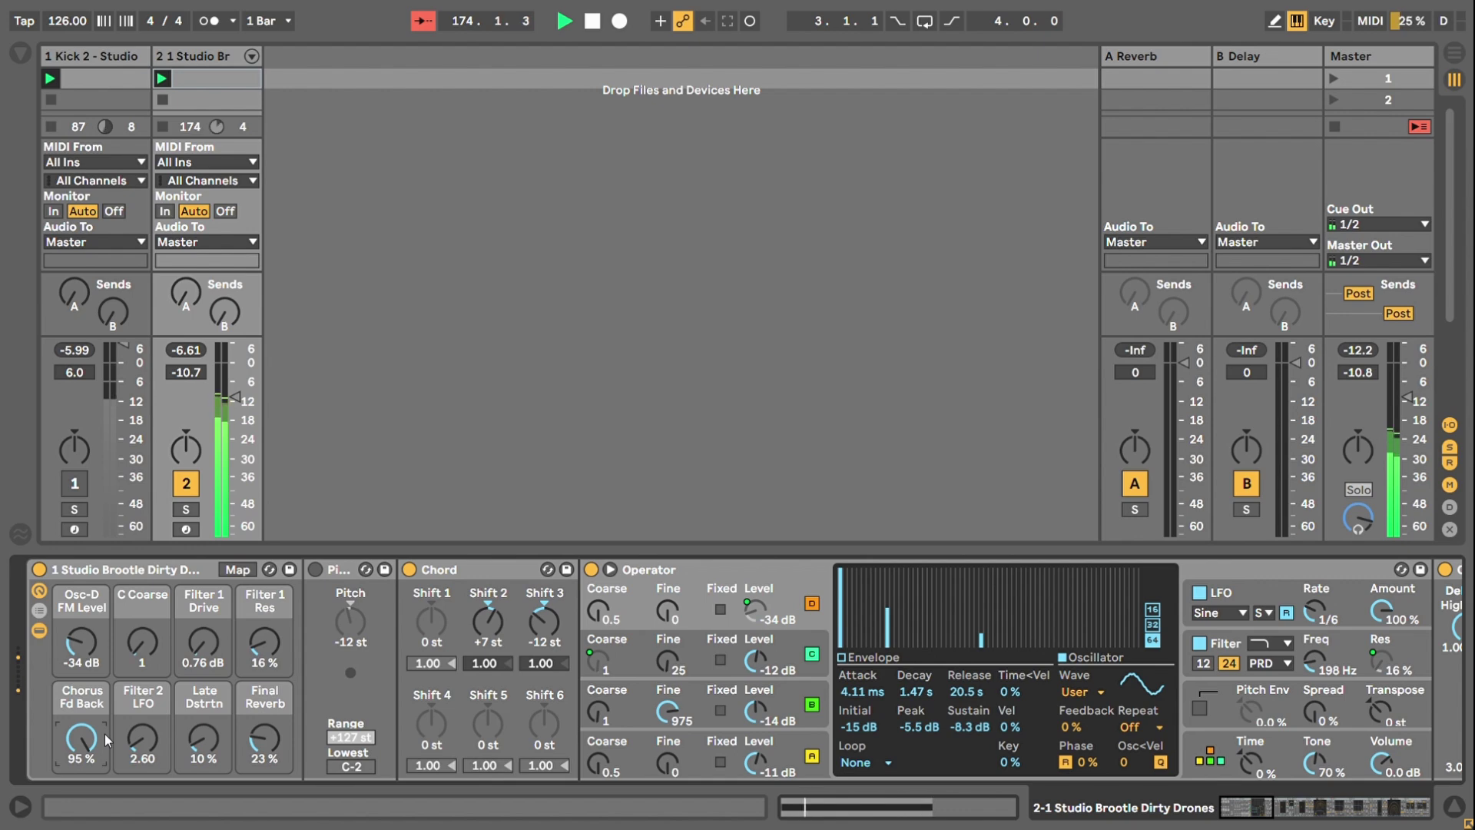
key("ctrl+z")
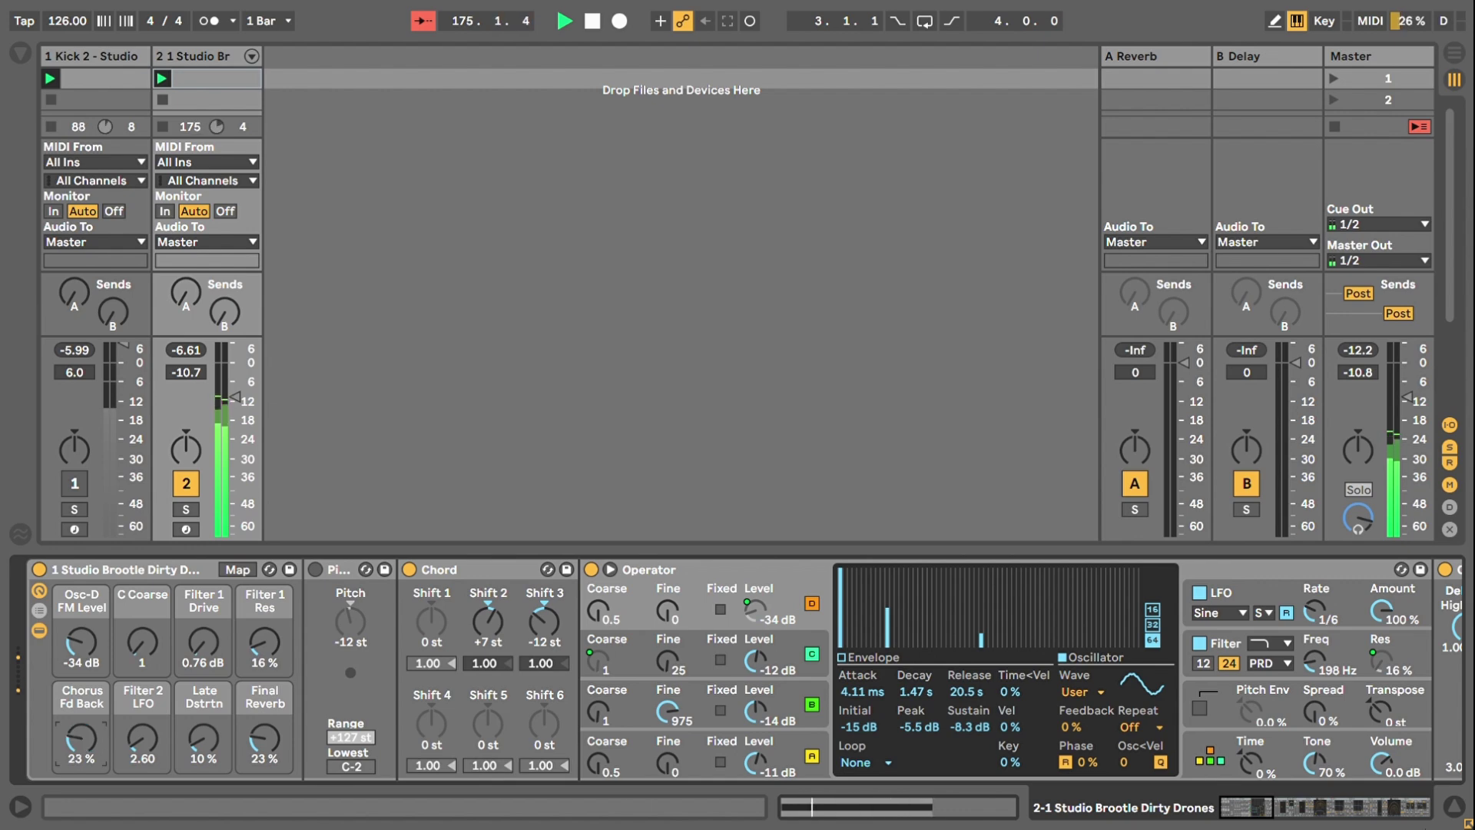
- Bypass the second Chorus and the Overdrive to compare the sound, and switch both devices back on
left_click(1283, 808)
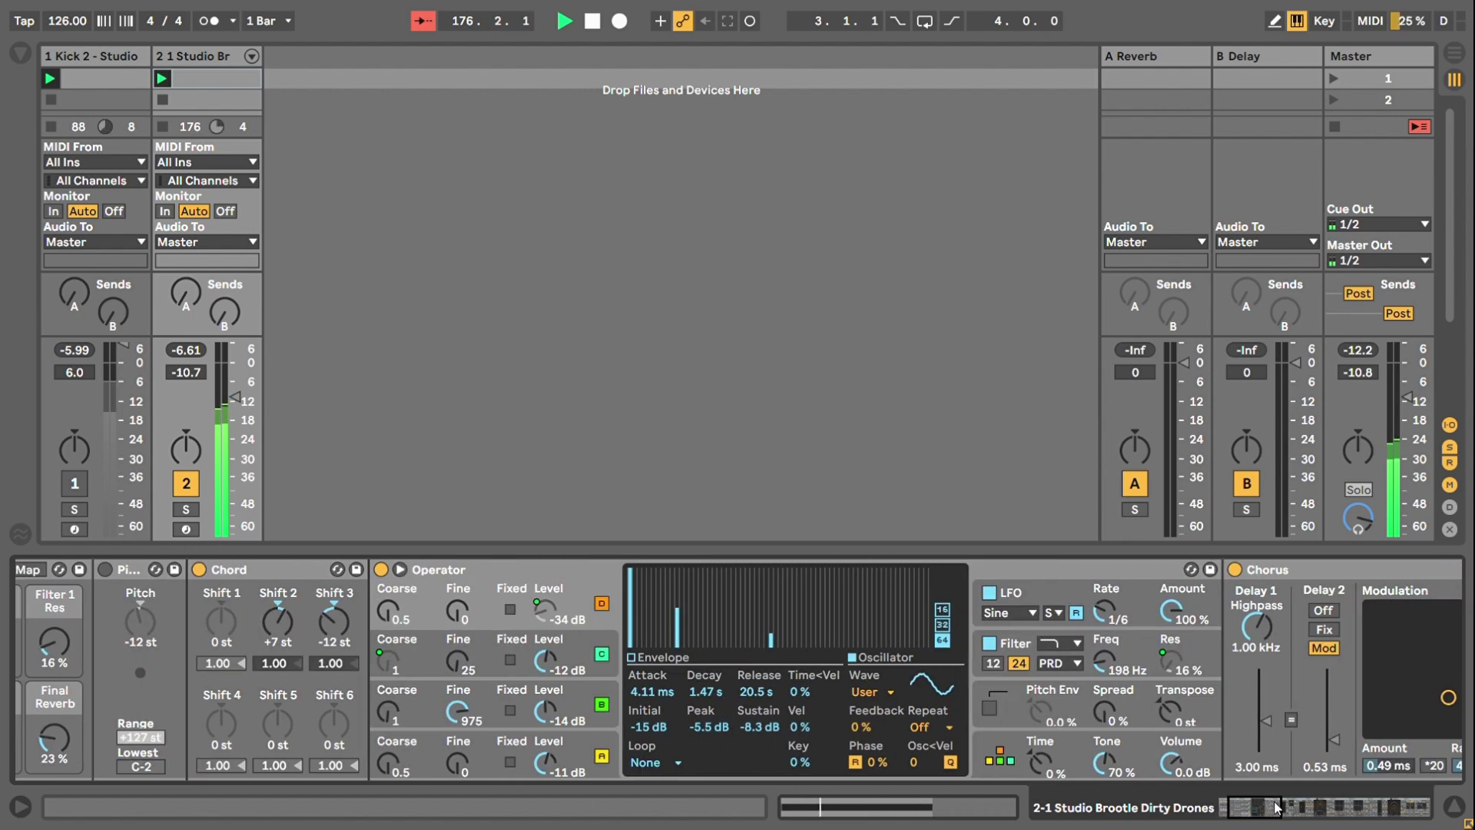
left_click_drag(1277, 806, 1313, 807)
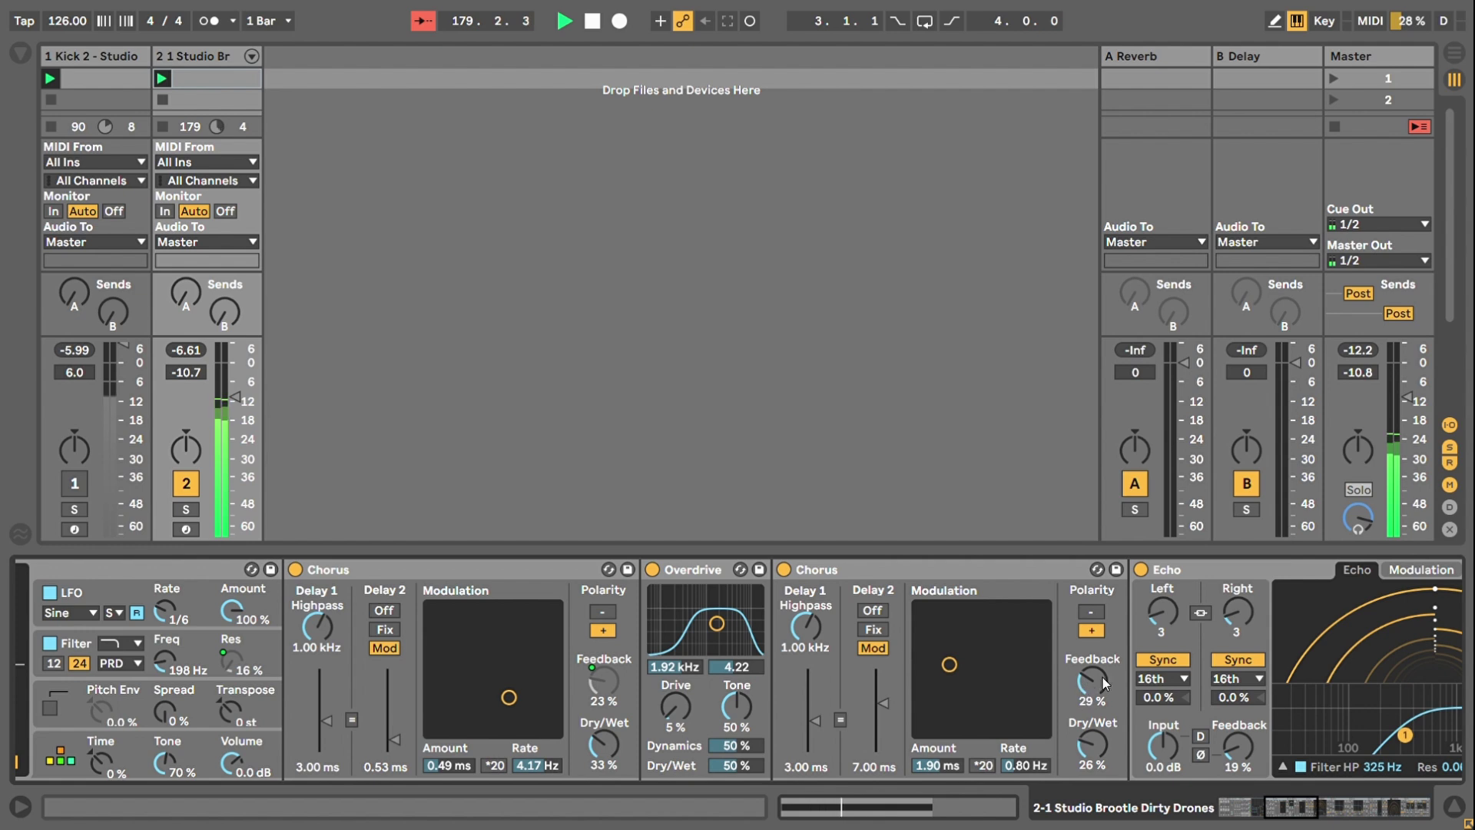
left_click(783, 570)
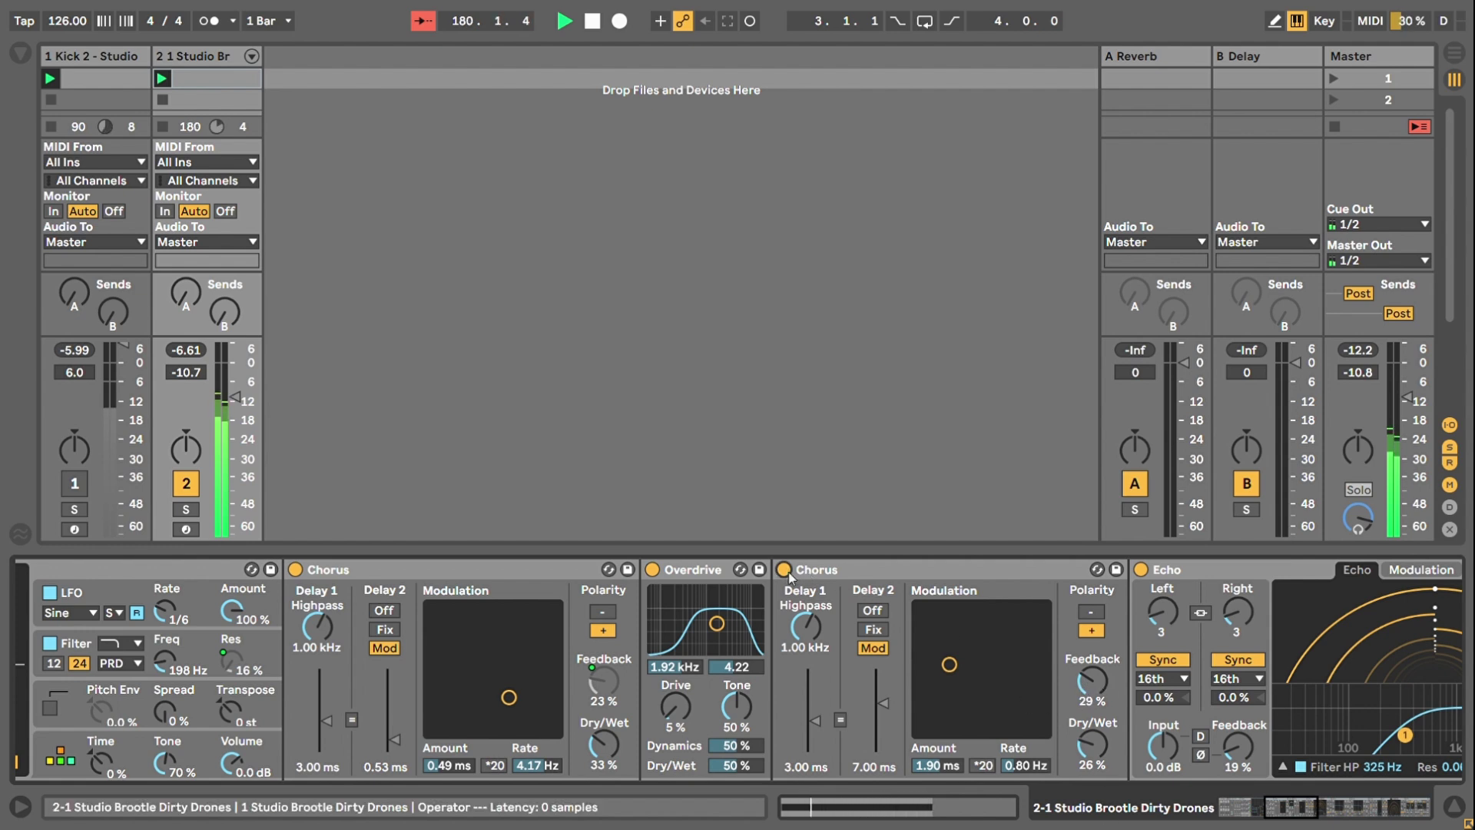
left_click(657, 570)
left_click(653, 569)
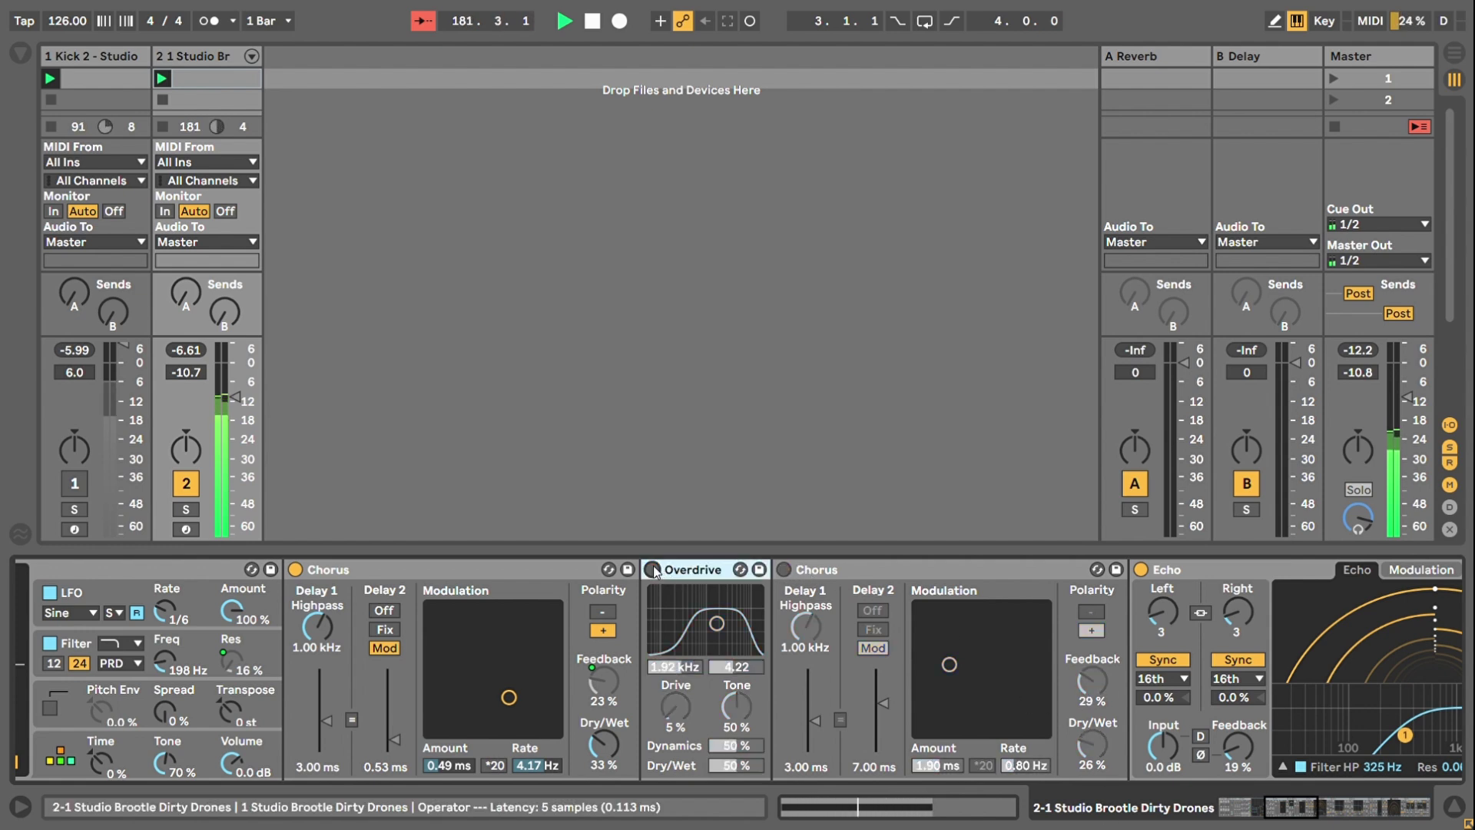
left_click(654, 569)
left_click(784, 569)
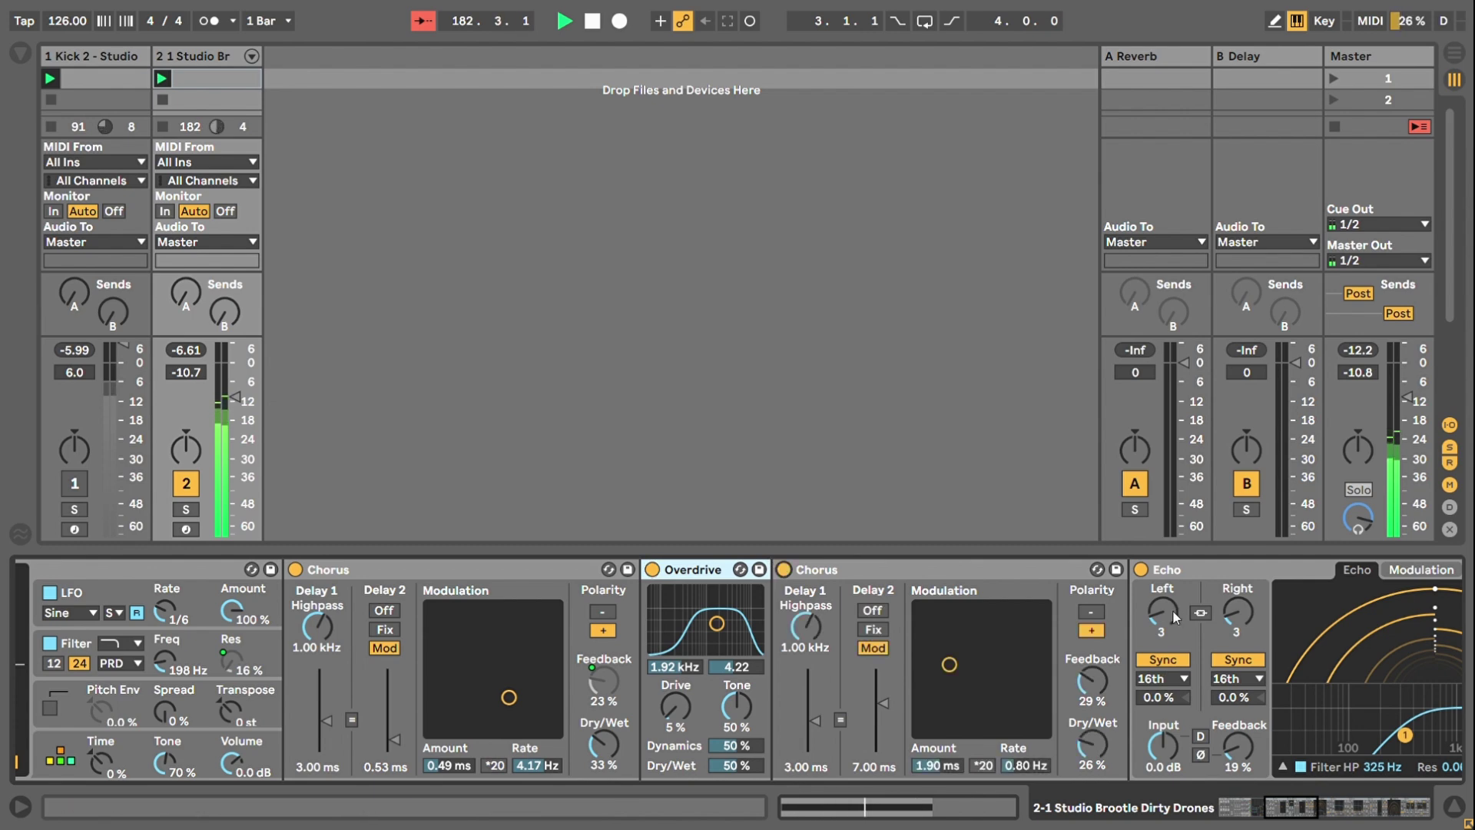
- Switch the first Auto Filter after Echo off and on, and try its cutoff at 2.54 kHz with 74 % resonance before undoing that change
left_click_drag(1290, 811, 1315, 810)
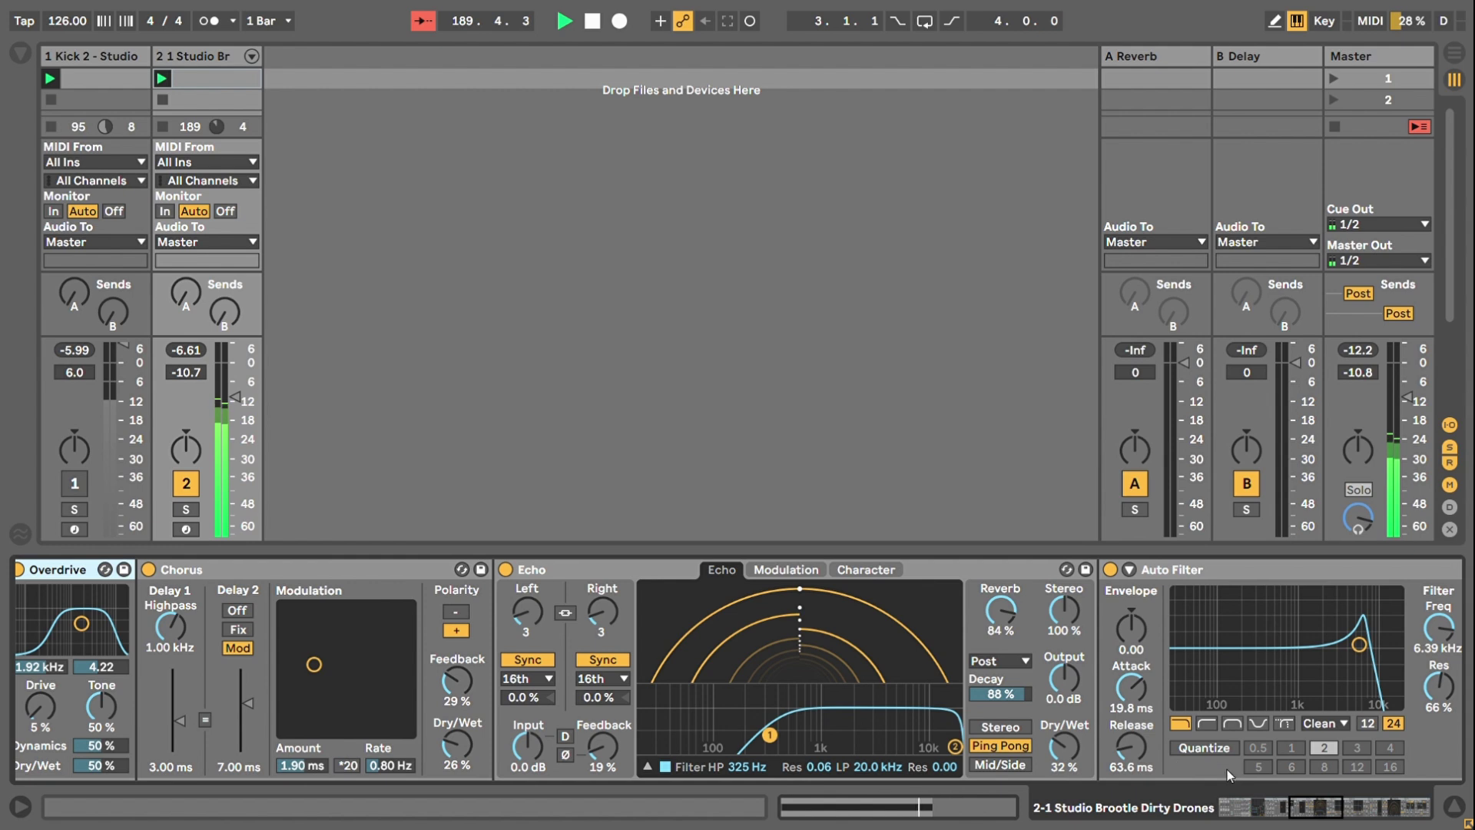
left_click(1319, 813)
left_click_drag(1319, 813, 1331, 812)
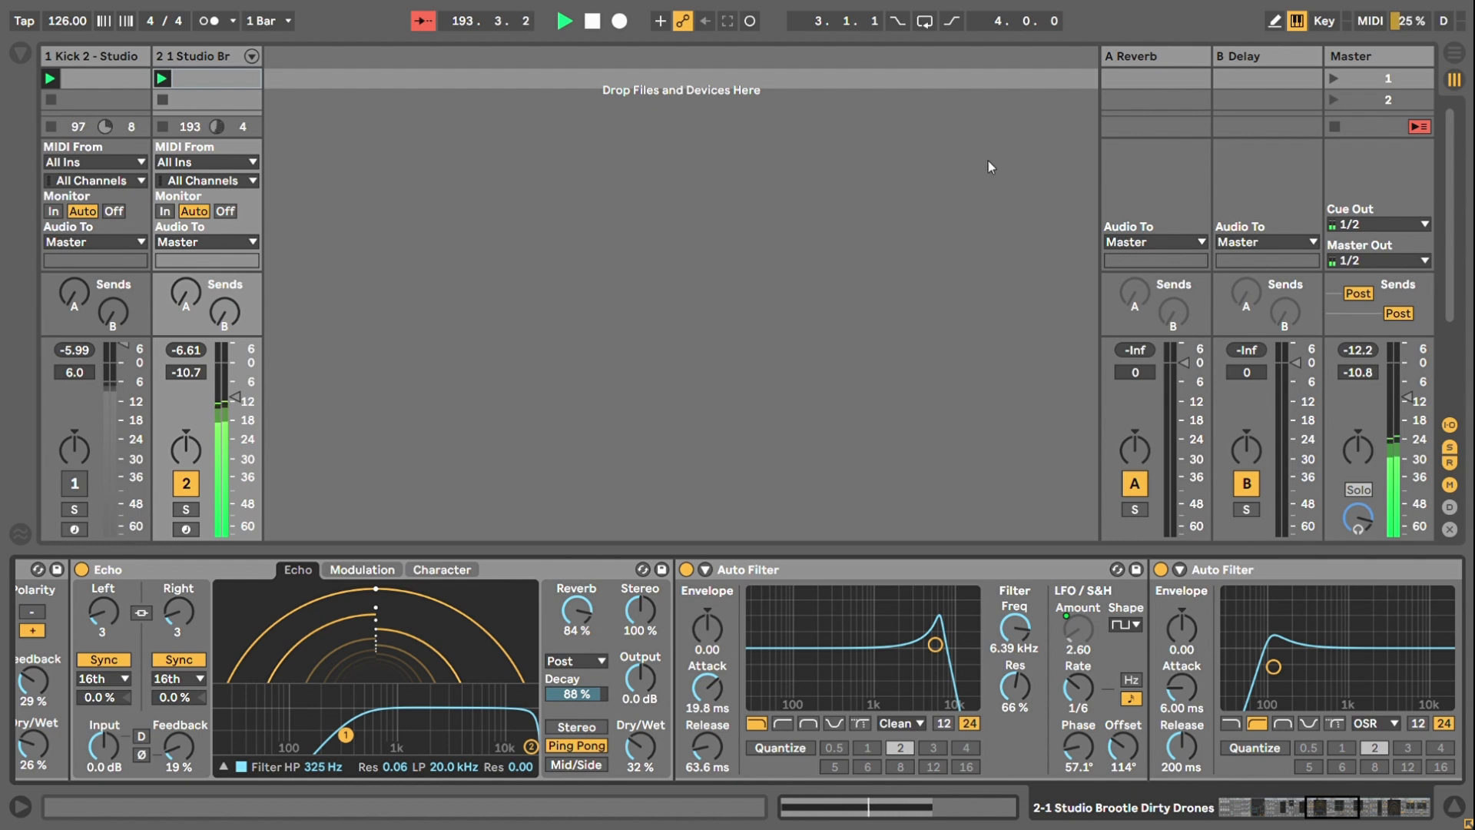
left_click(872, 567)
left_click(688, 570)
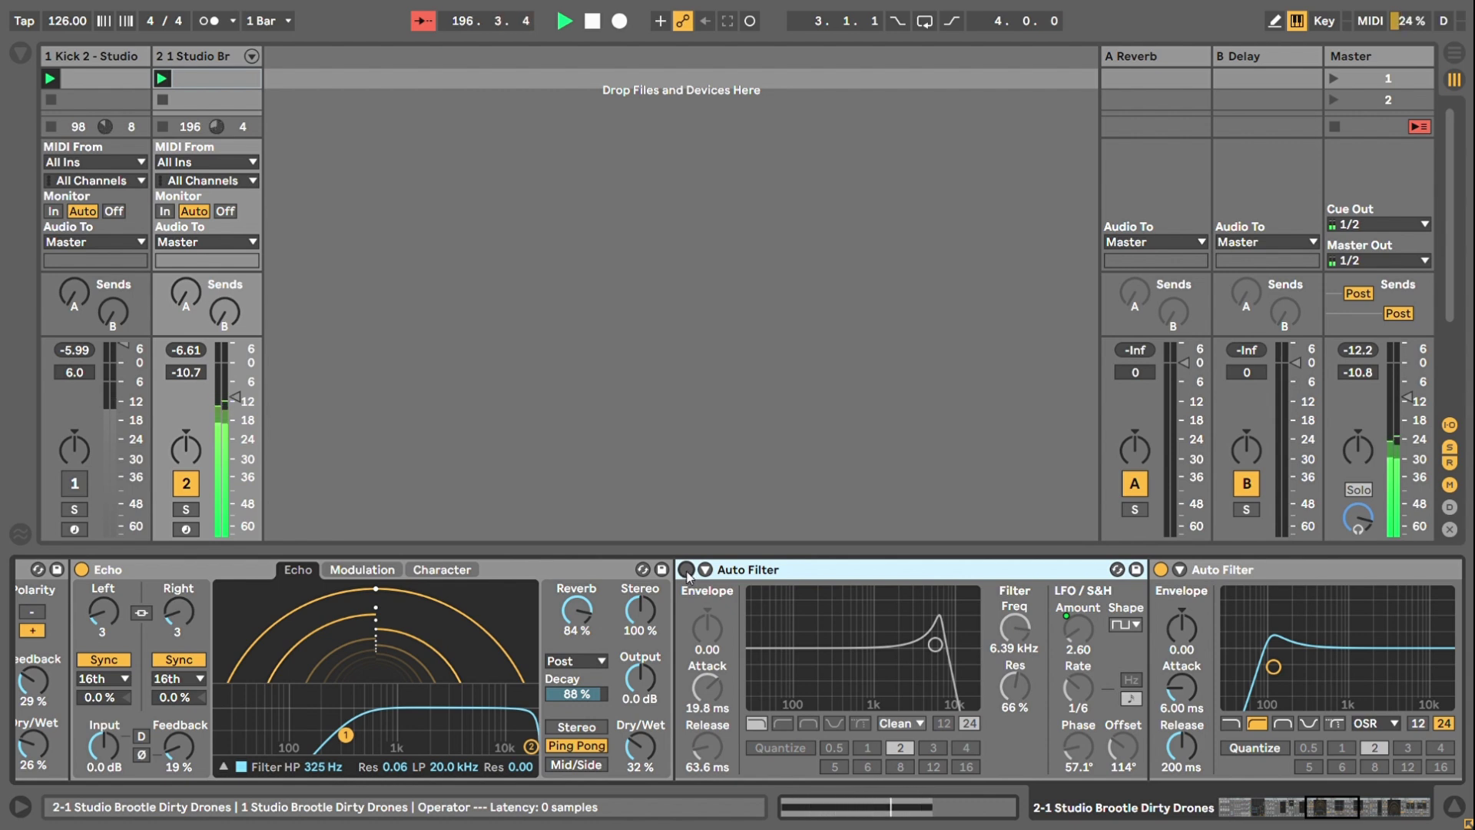
left_click(687, 570)
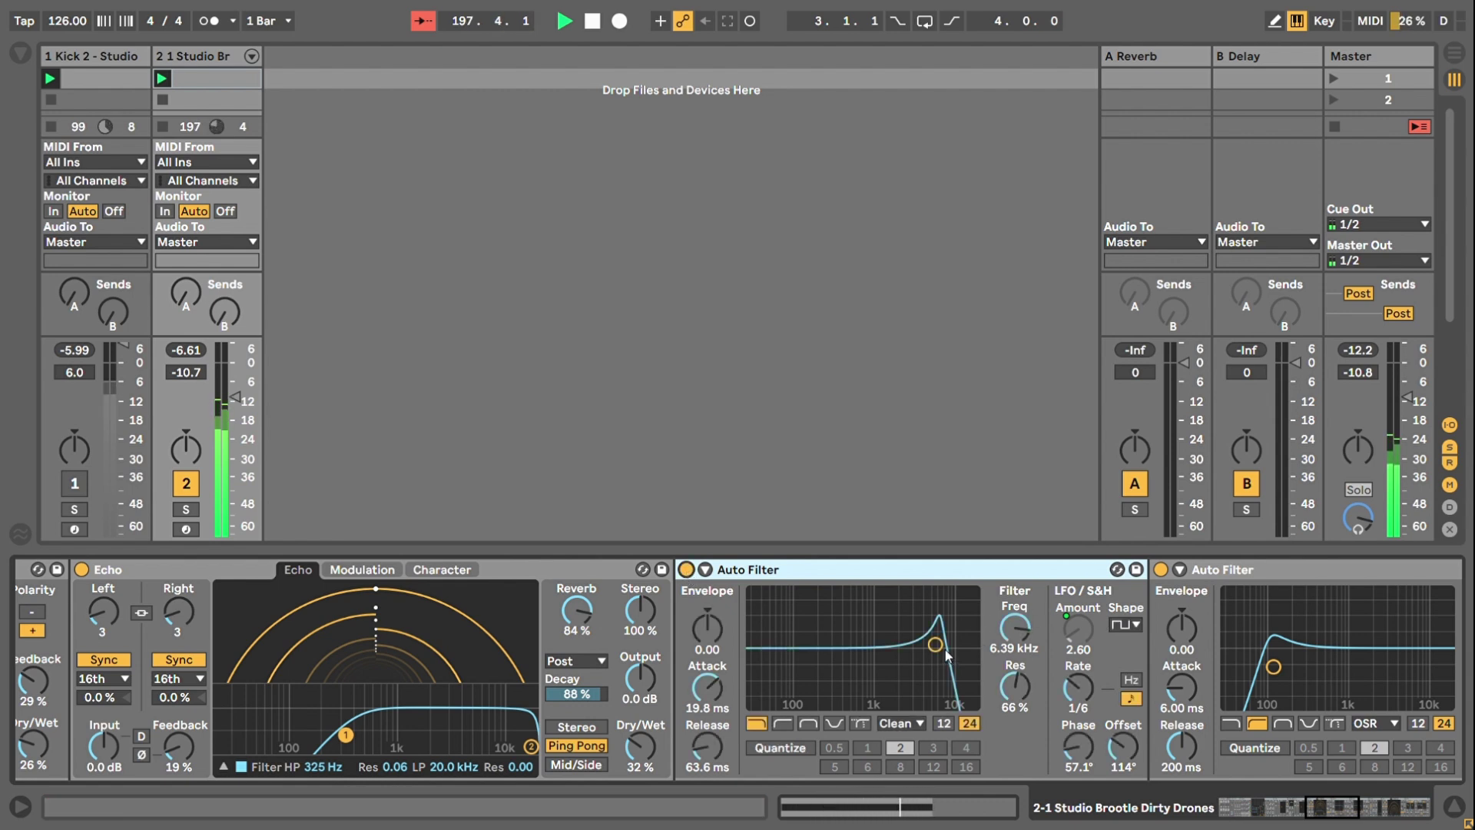
left_click_drag(935, 645, 904, 639)
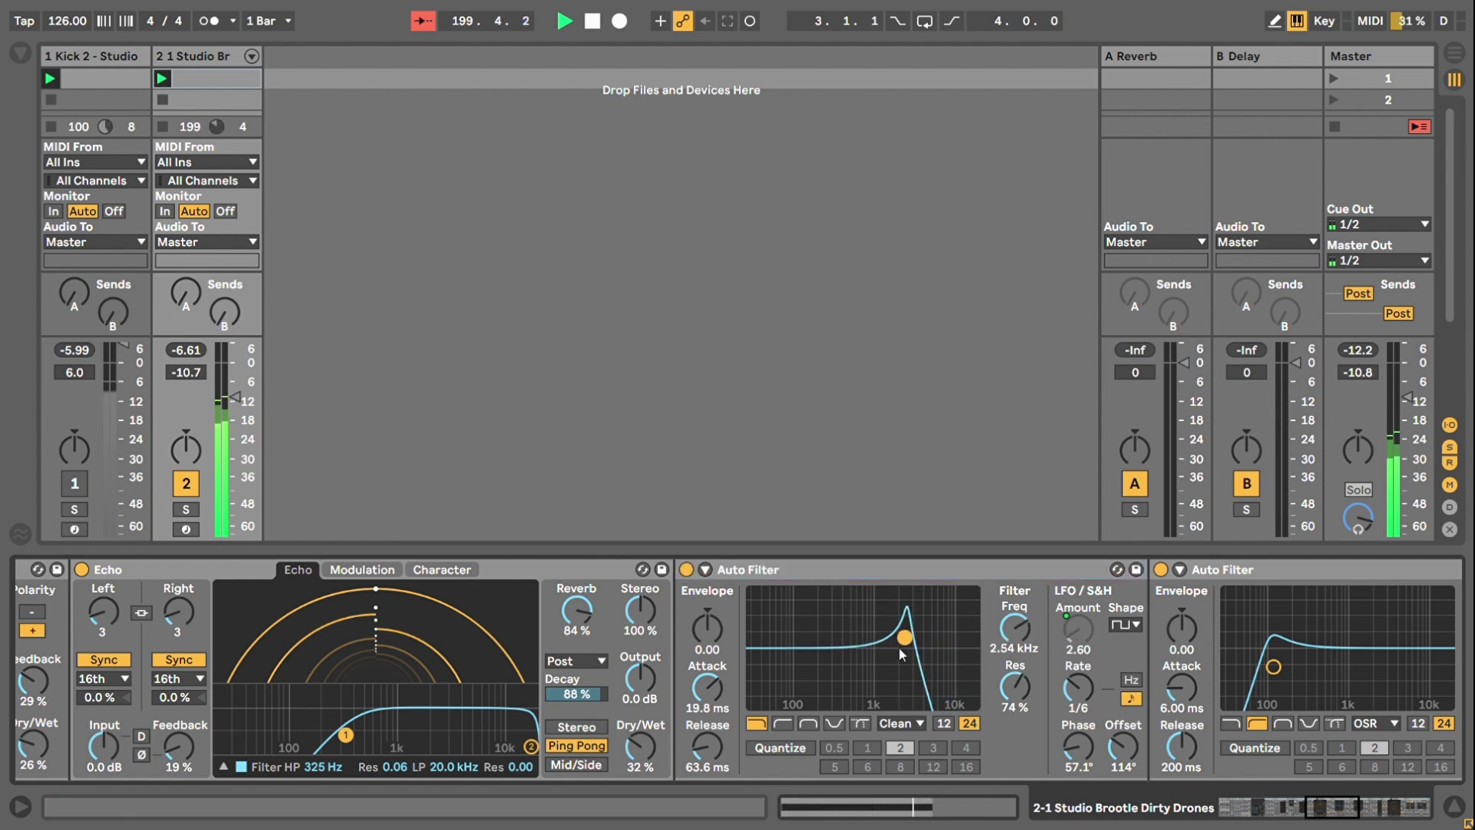
key("ctrl+z")
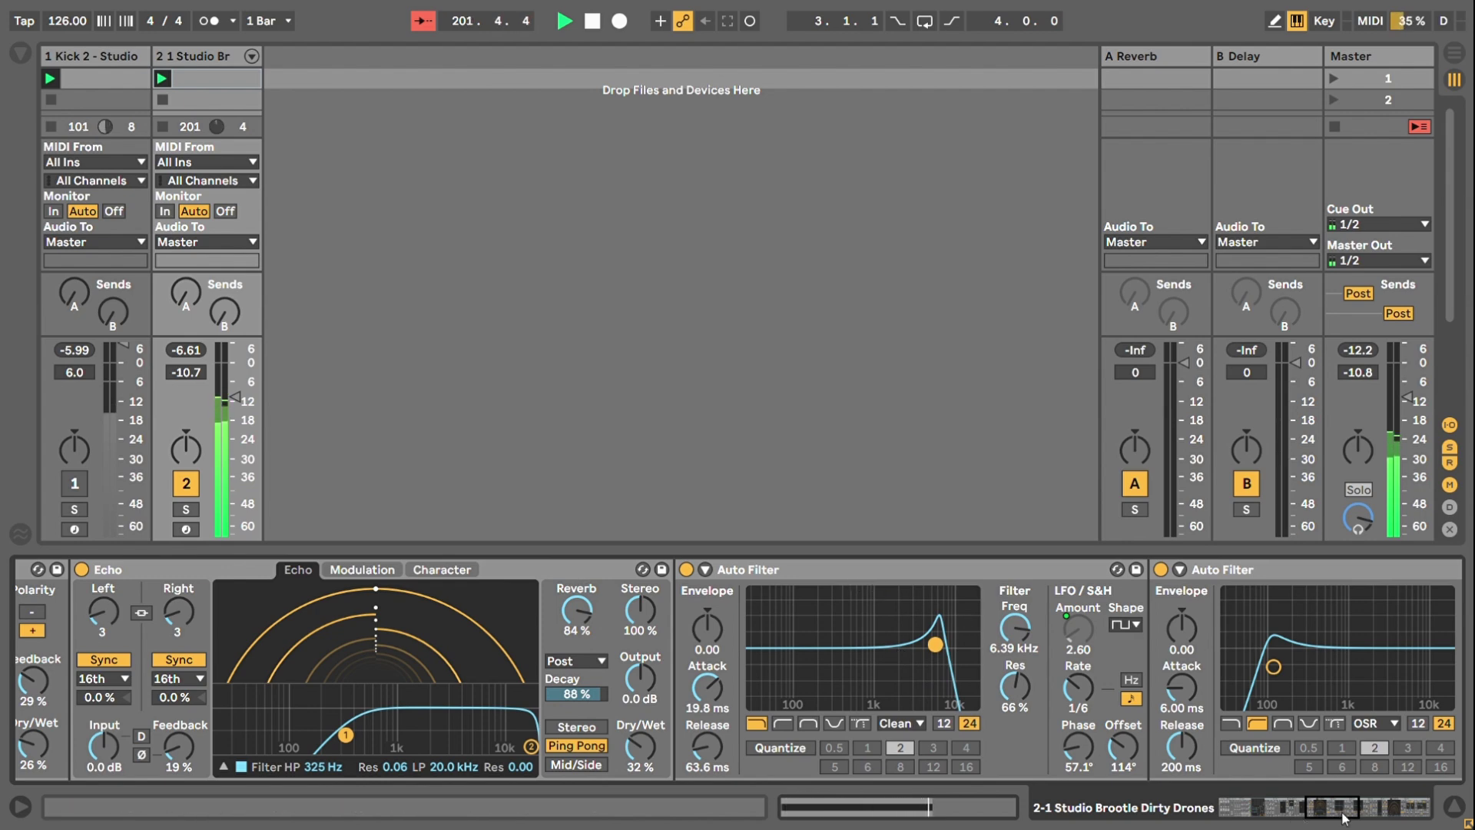
- Try the rack's Filter 2 LFO macro at 30.0 and undo the change
left_click_drag(1343, 816, 1245, 814)
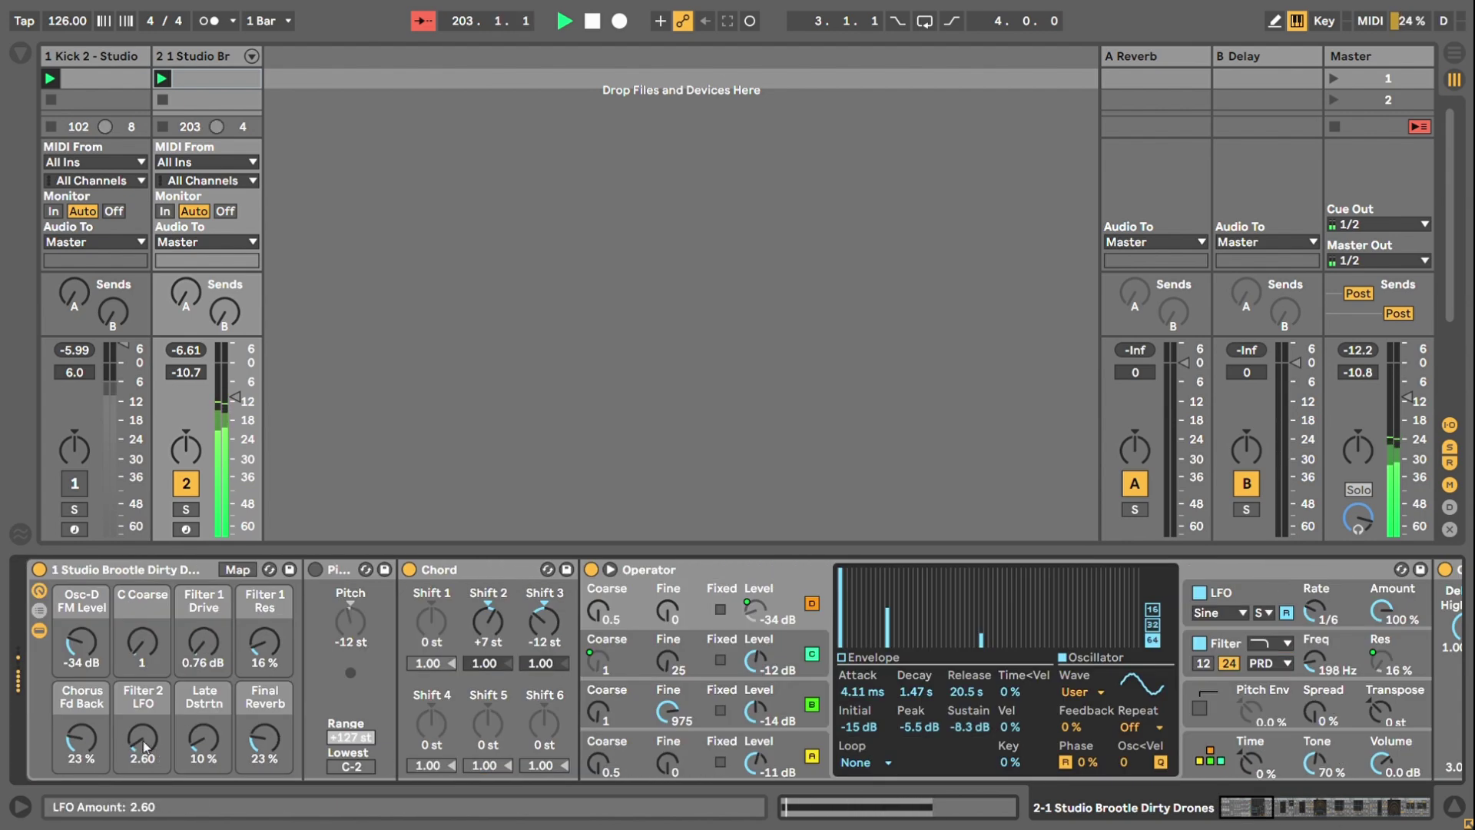
left_click_drag(144, 744, 144, 715)
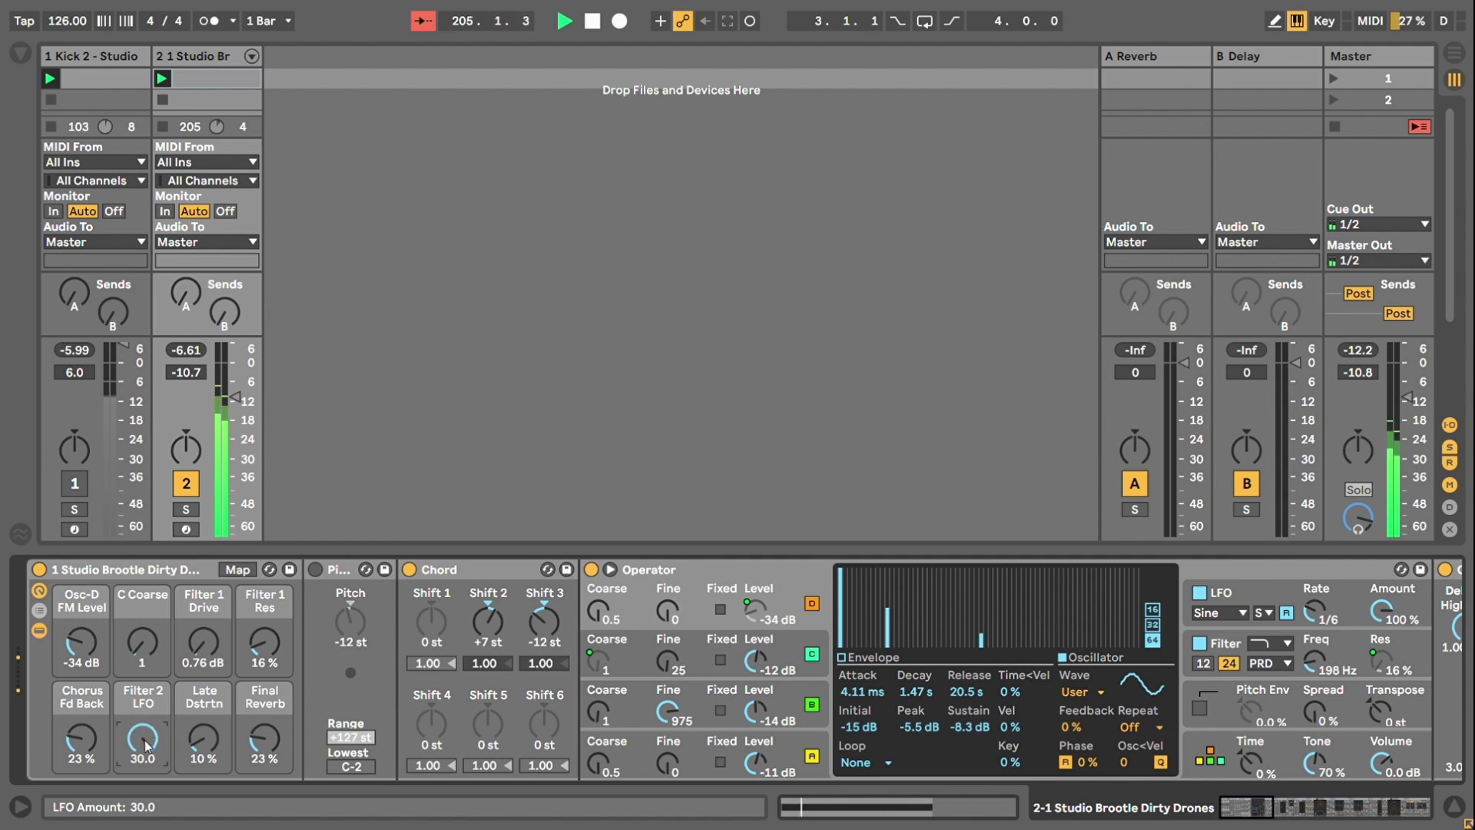
key("ctrl+z")
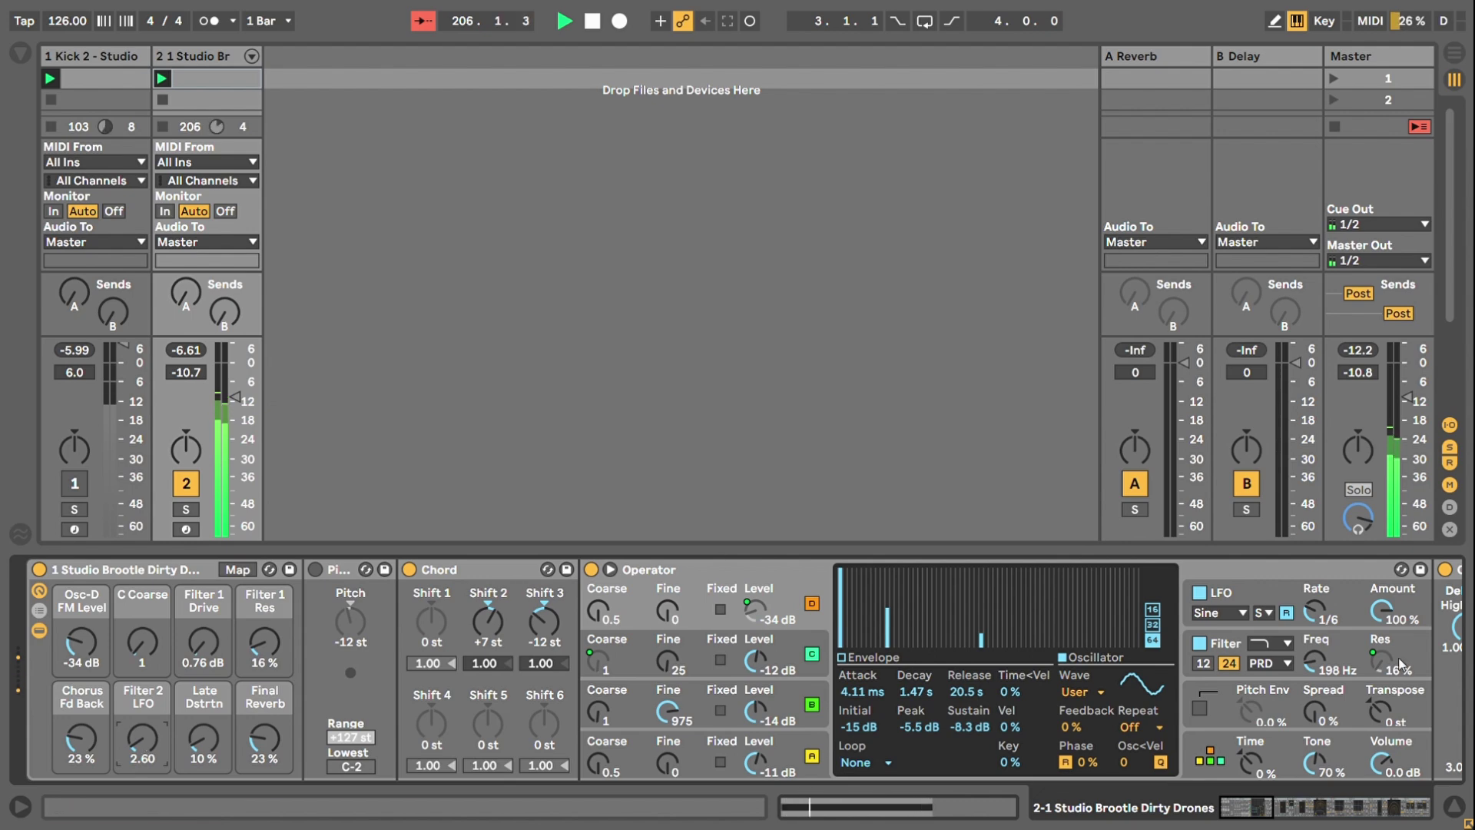
- Try a shifted cutoff and an LFO amount of 30.0 on the second Auto Filter, undoing each change
left_click_drag(1267, 801, 1364, 805)
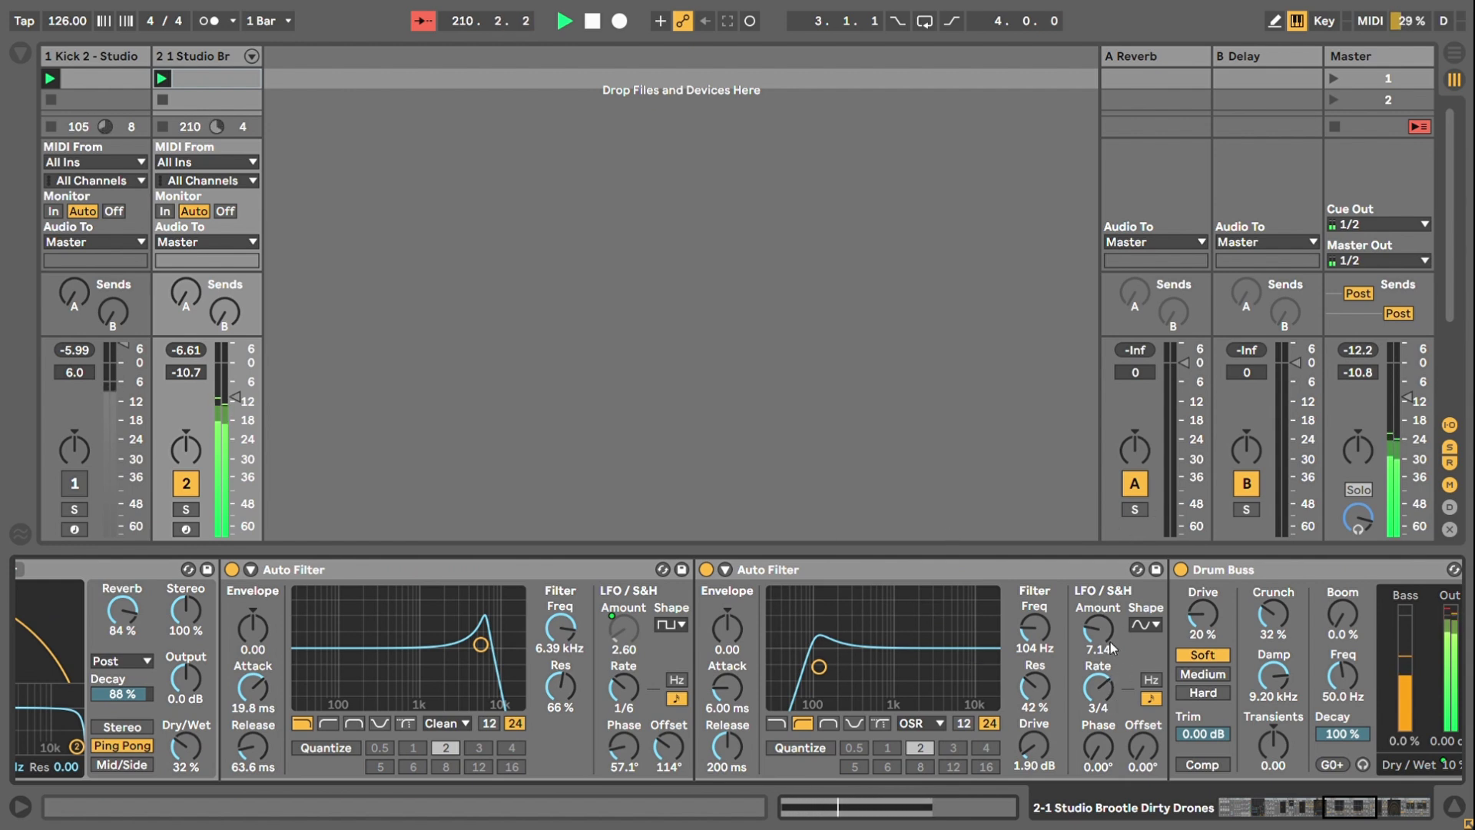
mouse_move(826, 666)
left_mouse_down()
mouse_move(860, 657)
mouse_move(794, 653)
mouse_move(910, 634)
mouse_move(833, 645)
left_mouse_up()
key("ctrl+z")
left_click_drag(1098, 630, 1099, 599)
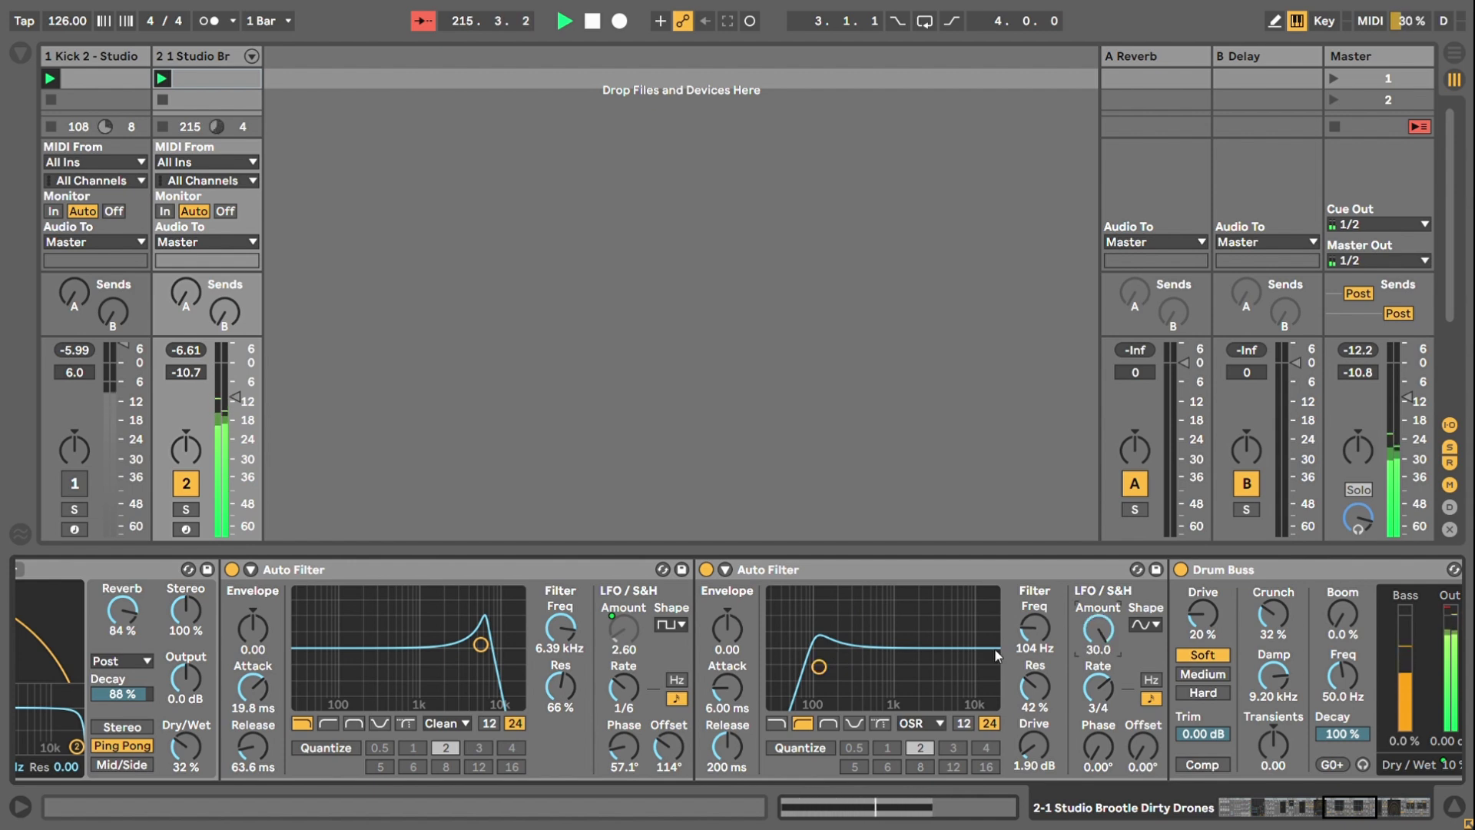
key("ctrl+z")
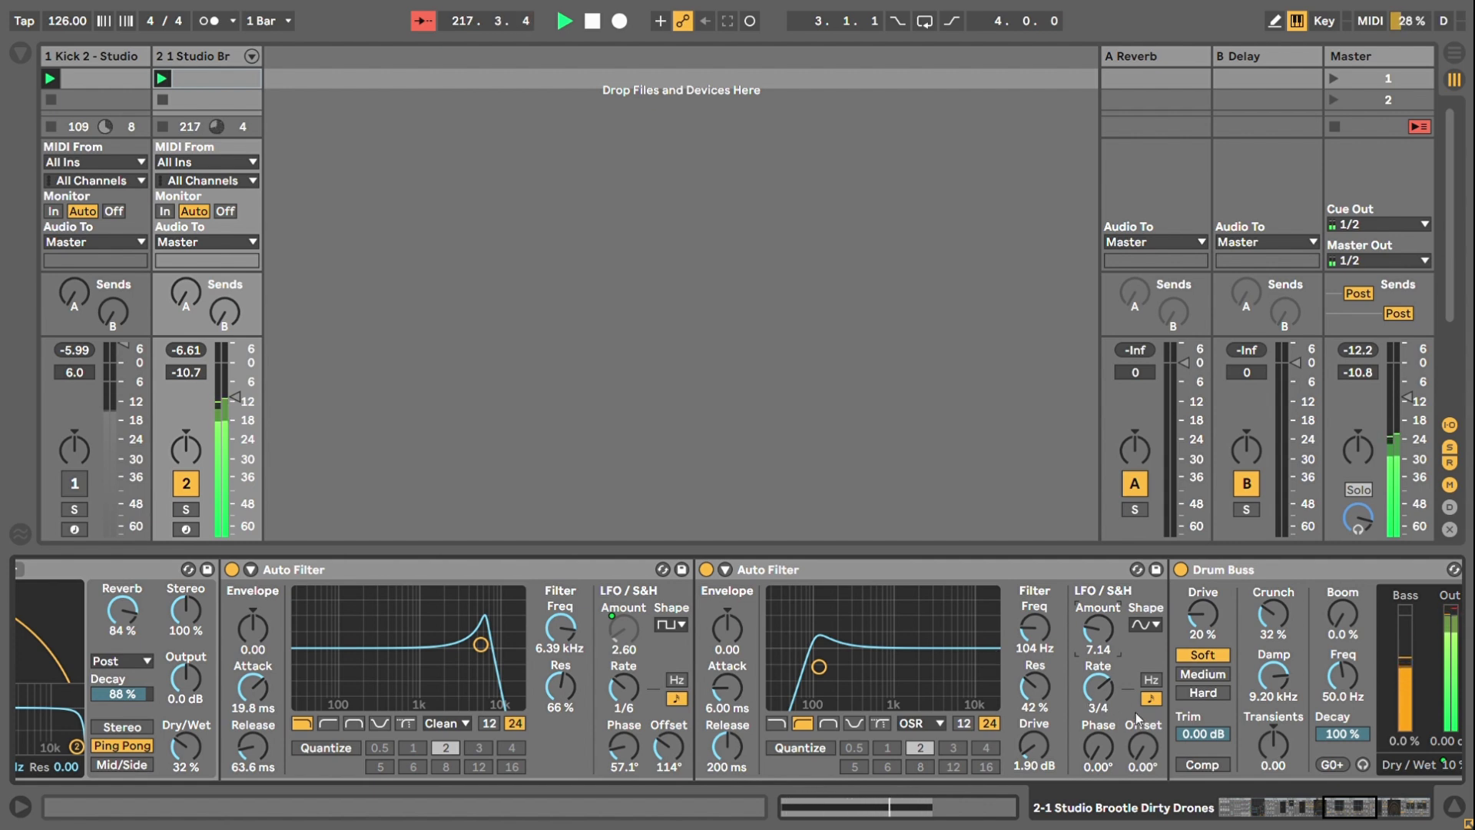
- Unmute the kick track, and try the second Auto Filter's LFO amount at 29.0 and the Filter 2 LFO macro at 25.5
left_click(74, 484)
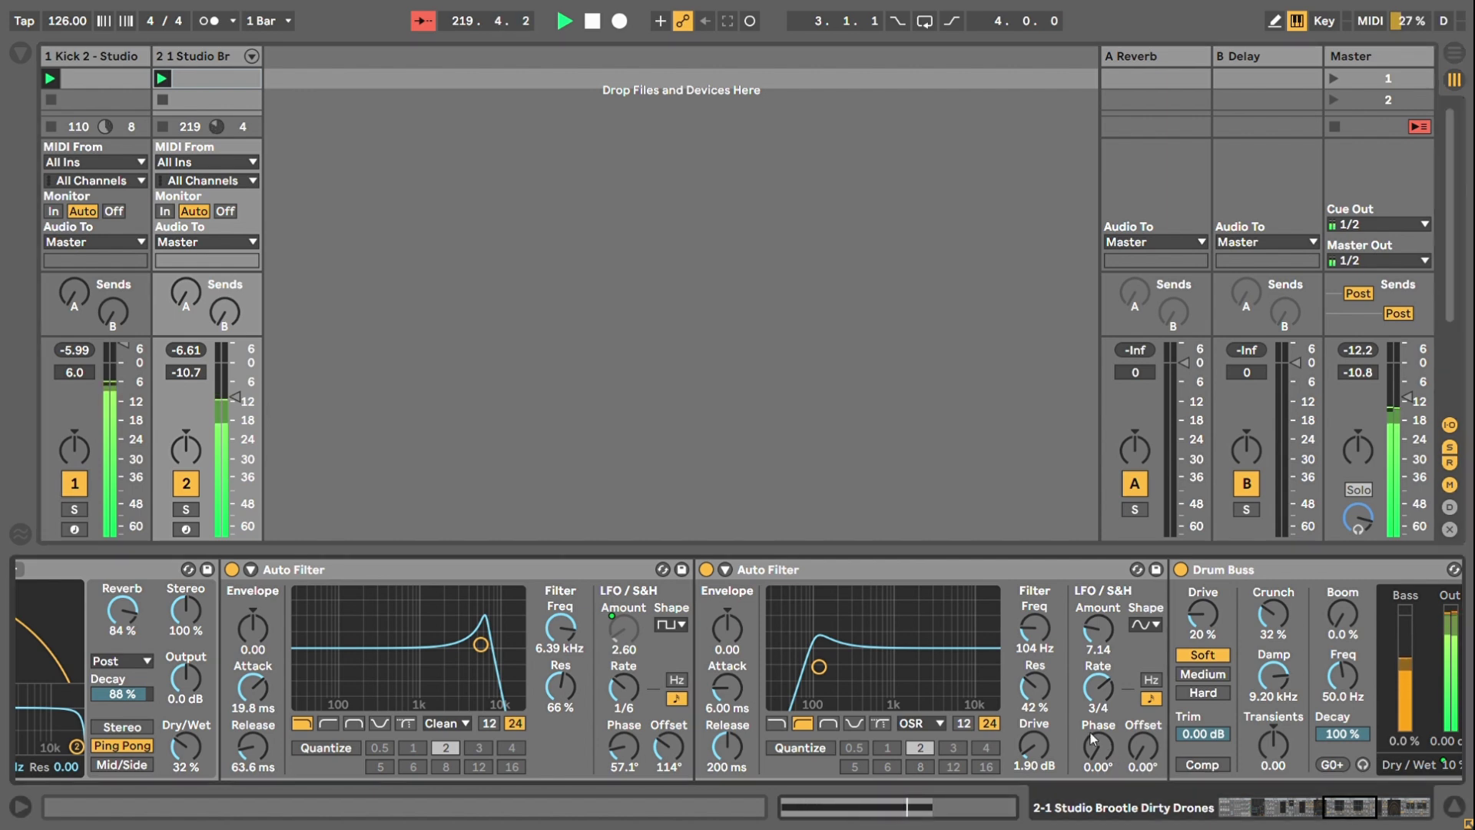
left_click_drag(1114, 654, 1113, 644)
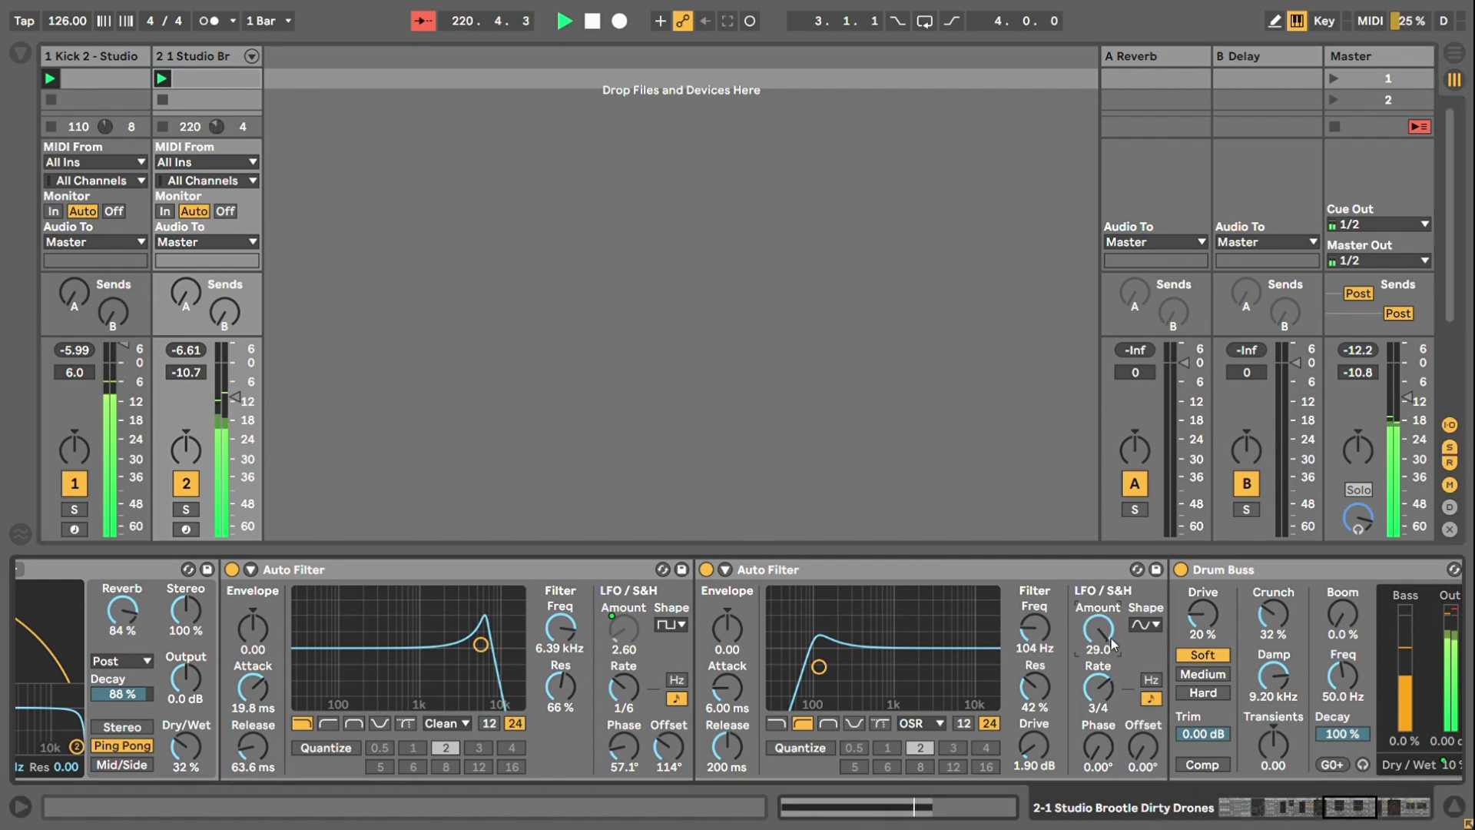
left_click_drag(1358, 808, 1162, 809)
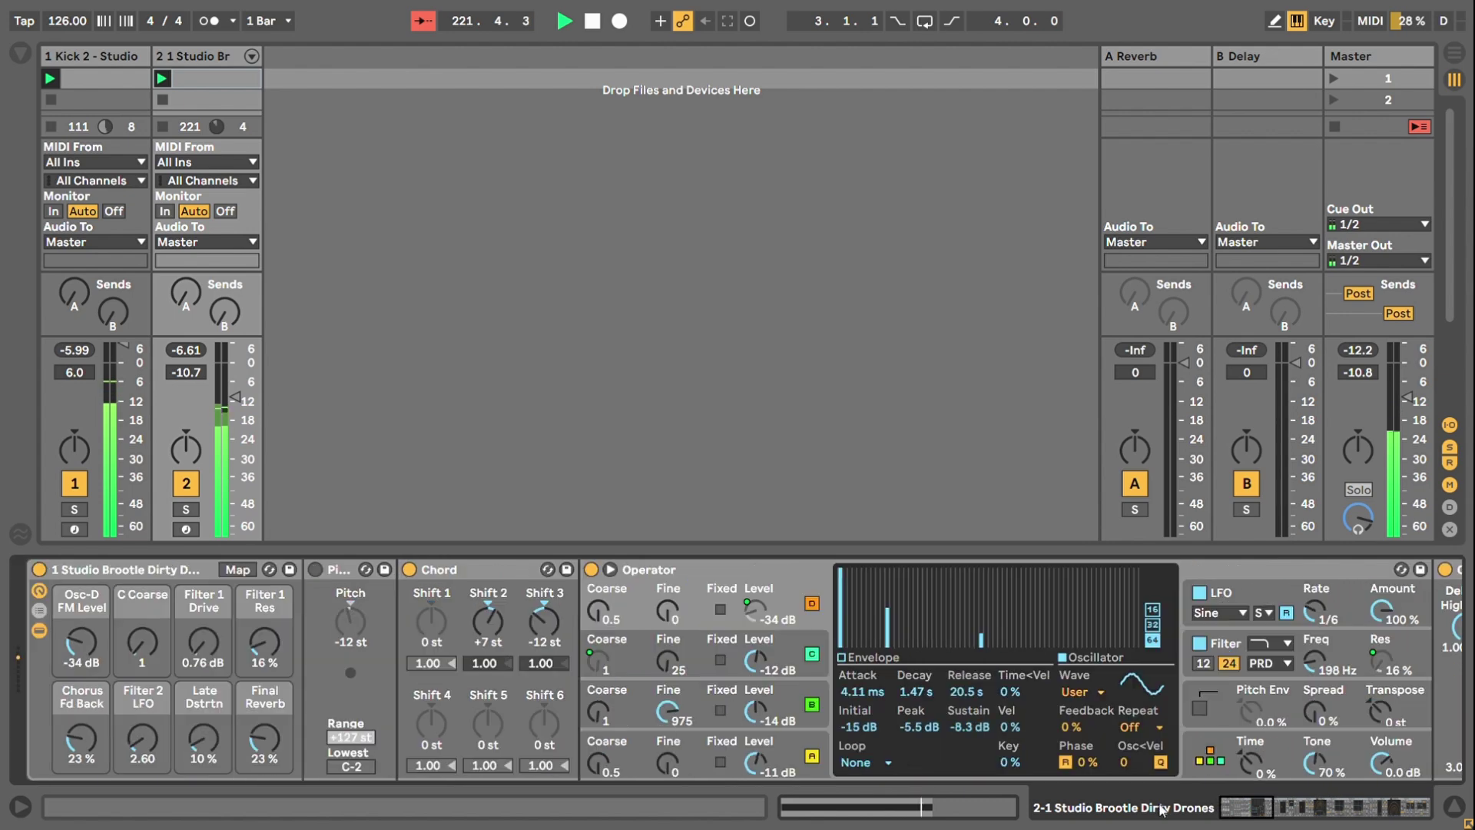
left_click_drag(142, 738, 142, 717)
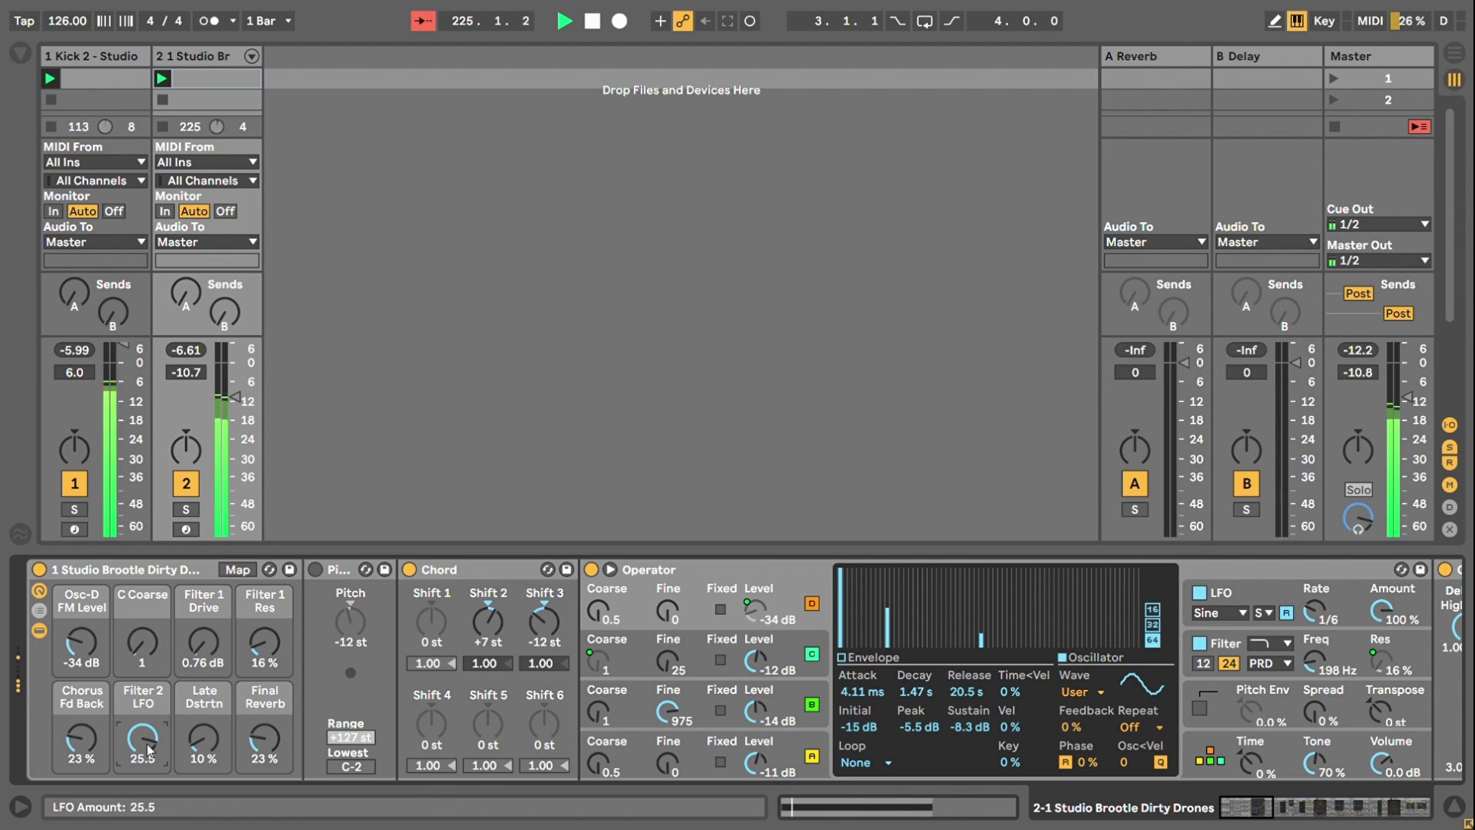
- Select the Drum Buss to examine its settings, and try the rack's Late Dstrtn macro at a higher amount
left_click(1316, 807)
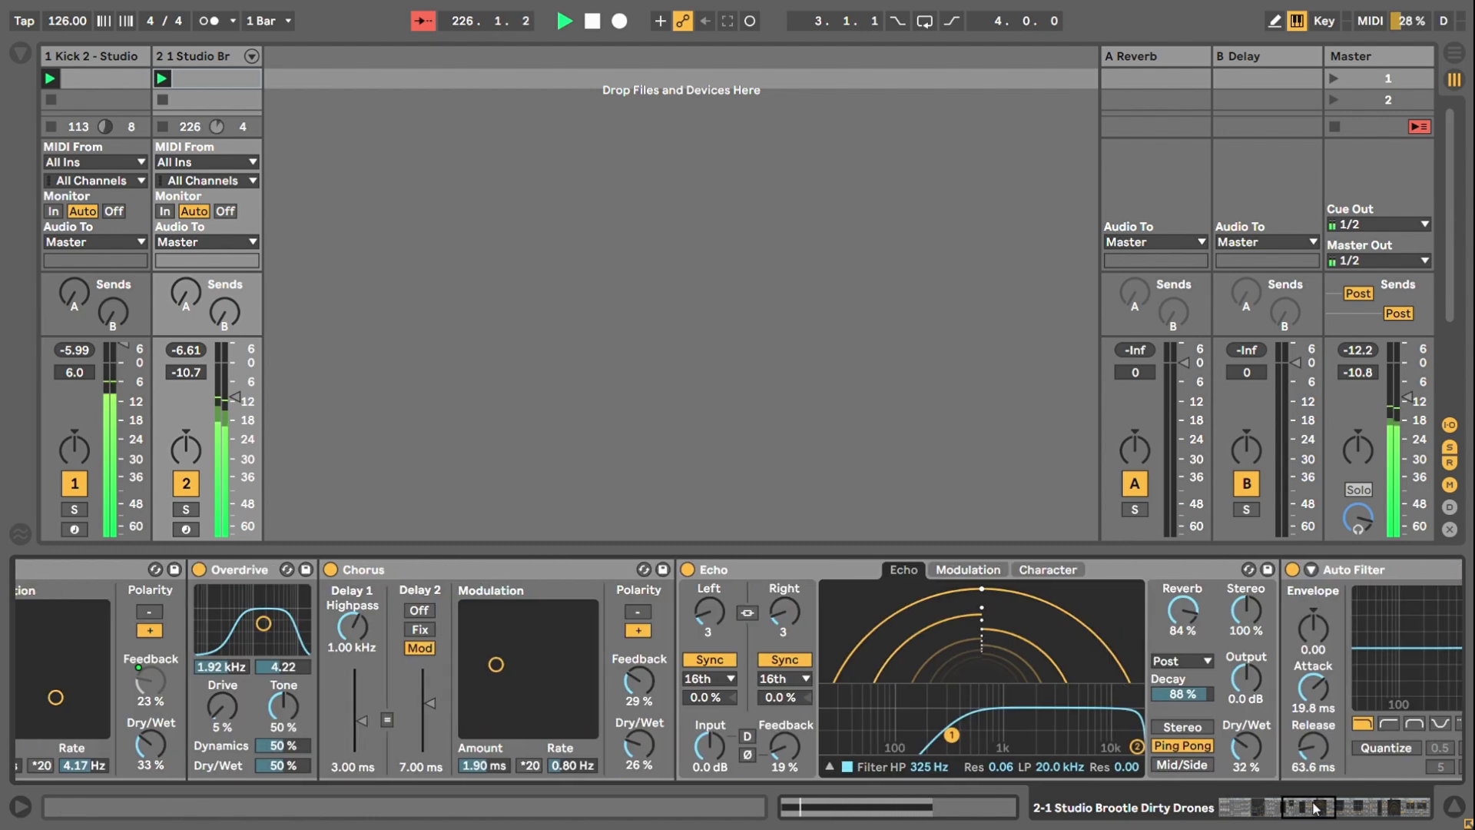
left_click_drag(1315, 806, 1374, 801)
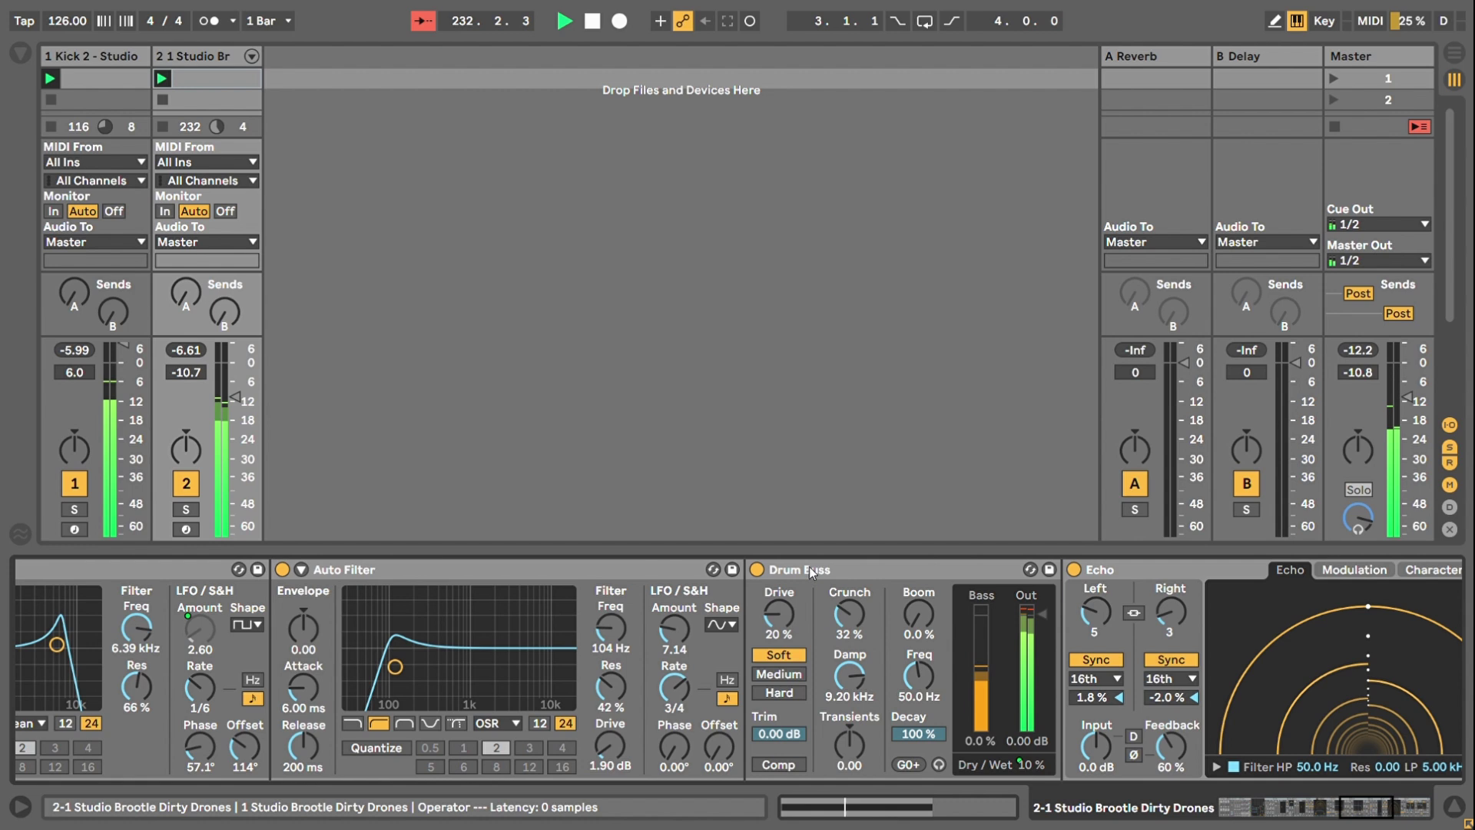
left_click(793, 619)
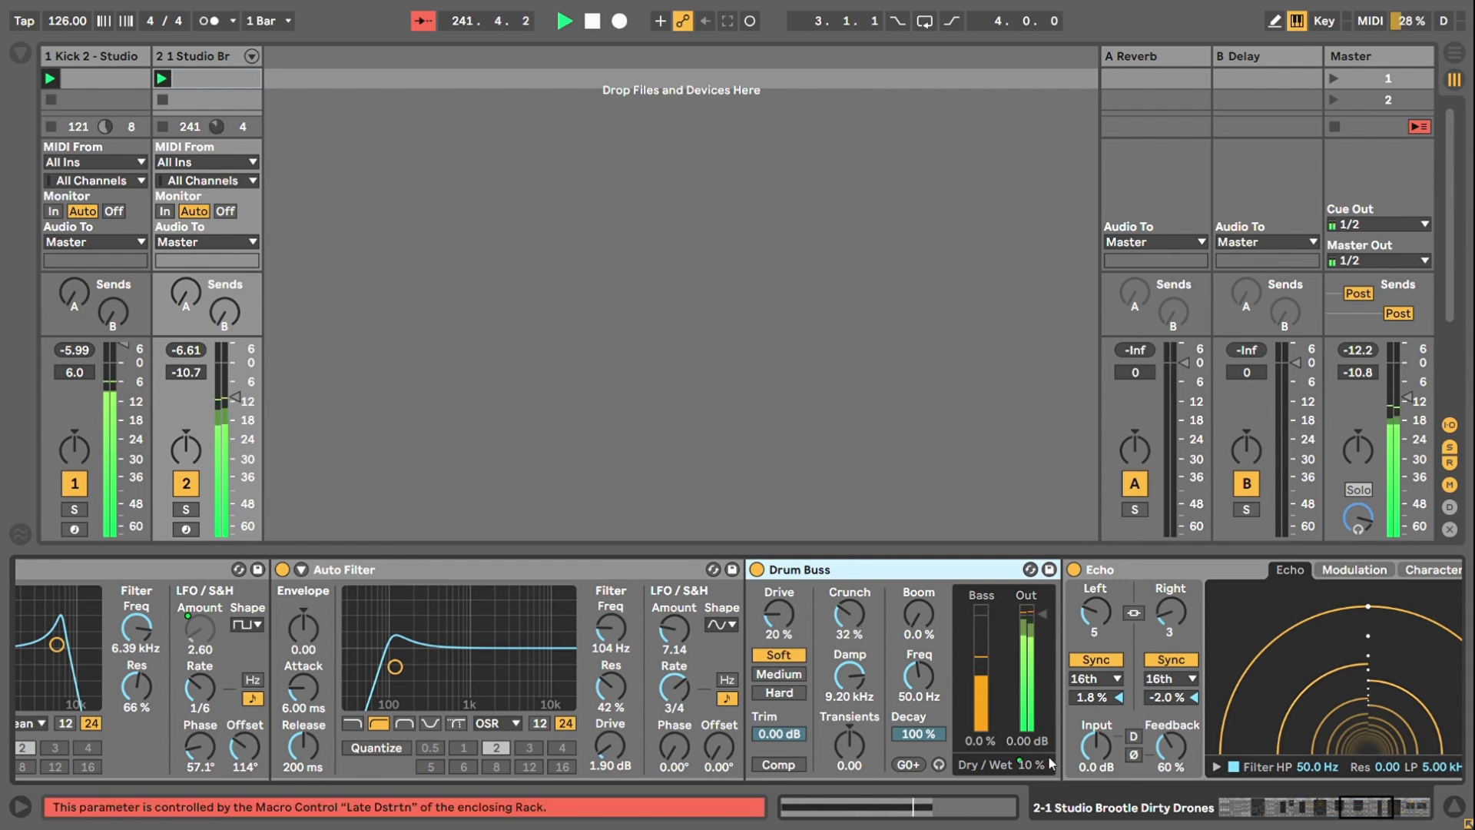
left_click_drag(1372, 805, 1022, 796)
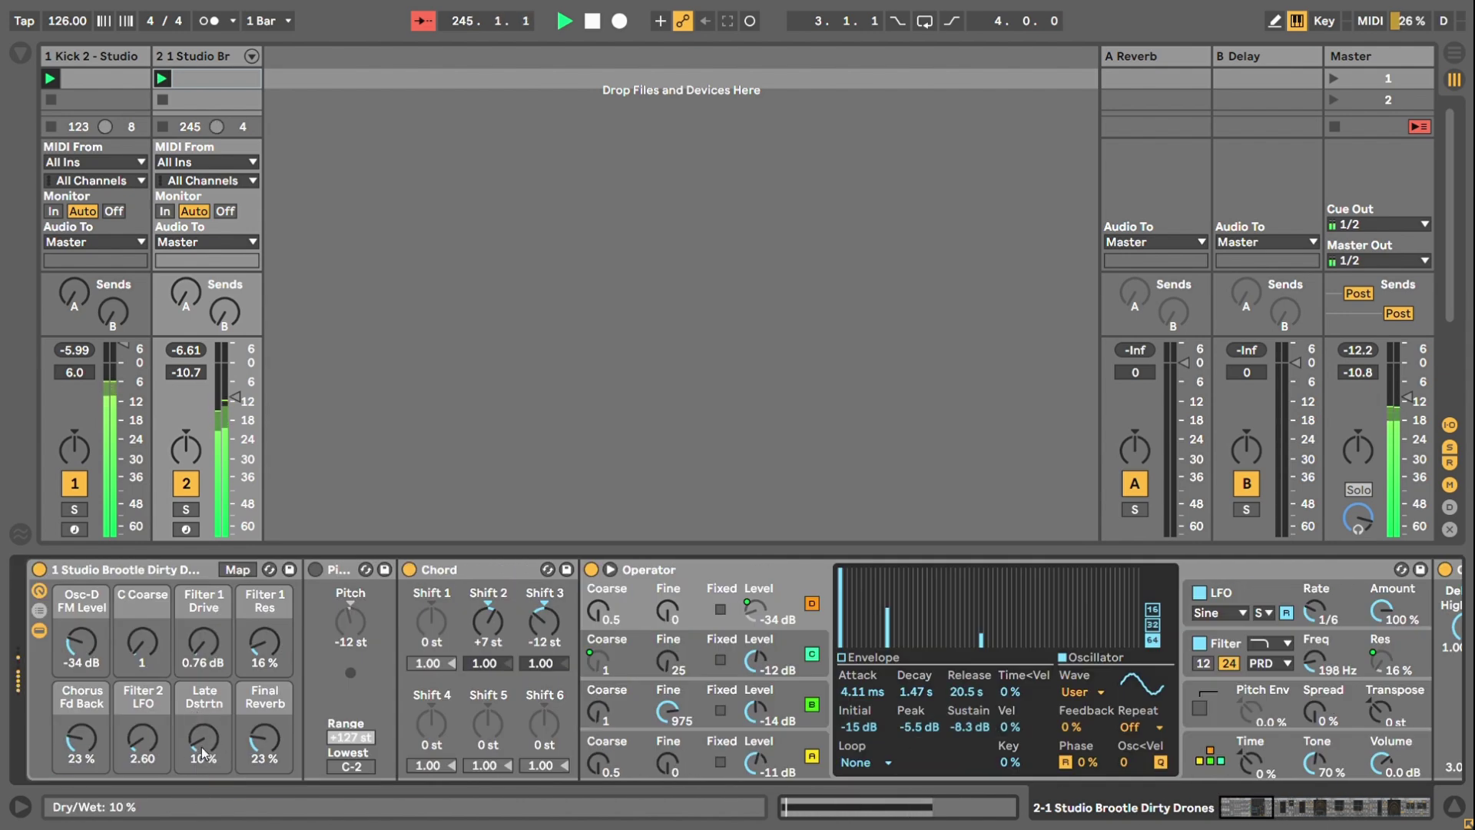
left_click_drag(201, 747, 201, 657)
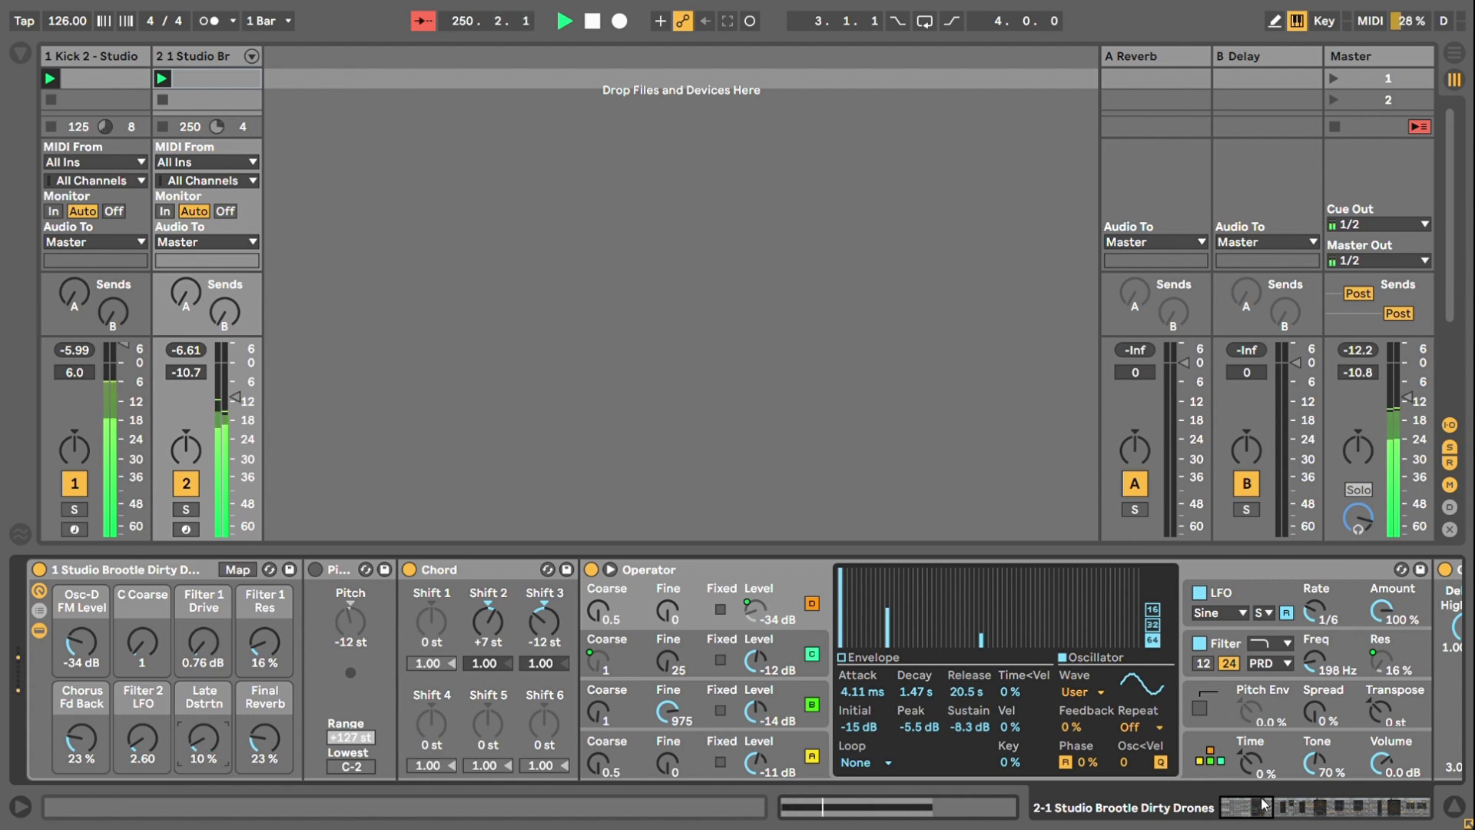
- Examine the Reverb at the end of the chain, try the Final Reverb macro at 100 %, and lower it to 15 %
left_click(1287, 815)
left_click_drag(1288, 814, 1411, 805)
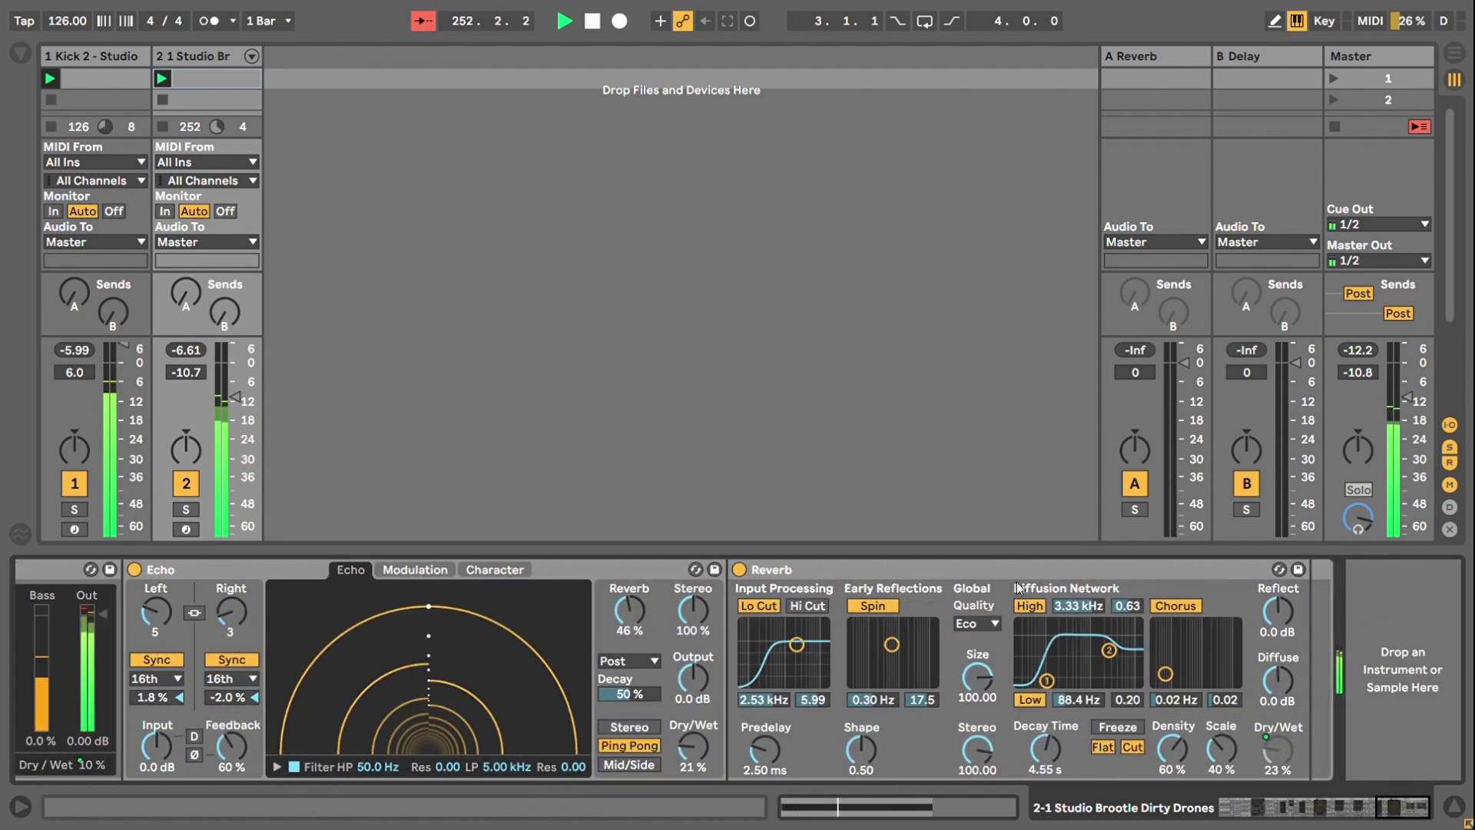
left_click(841, 569)
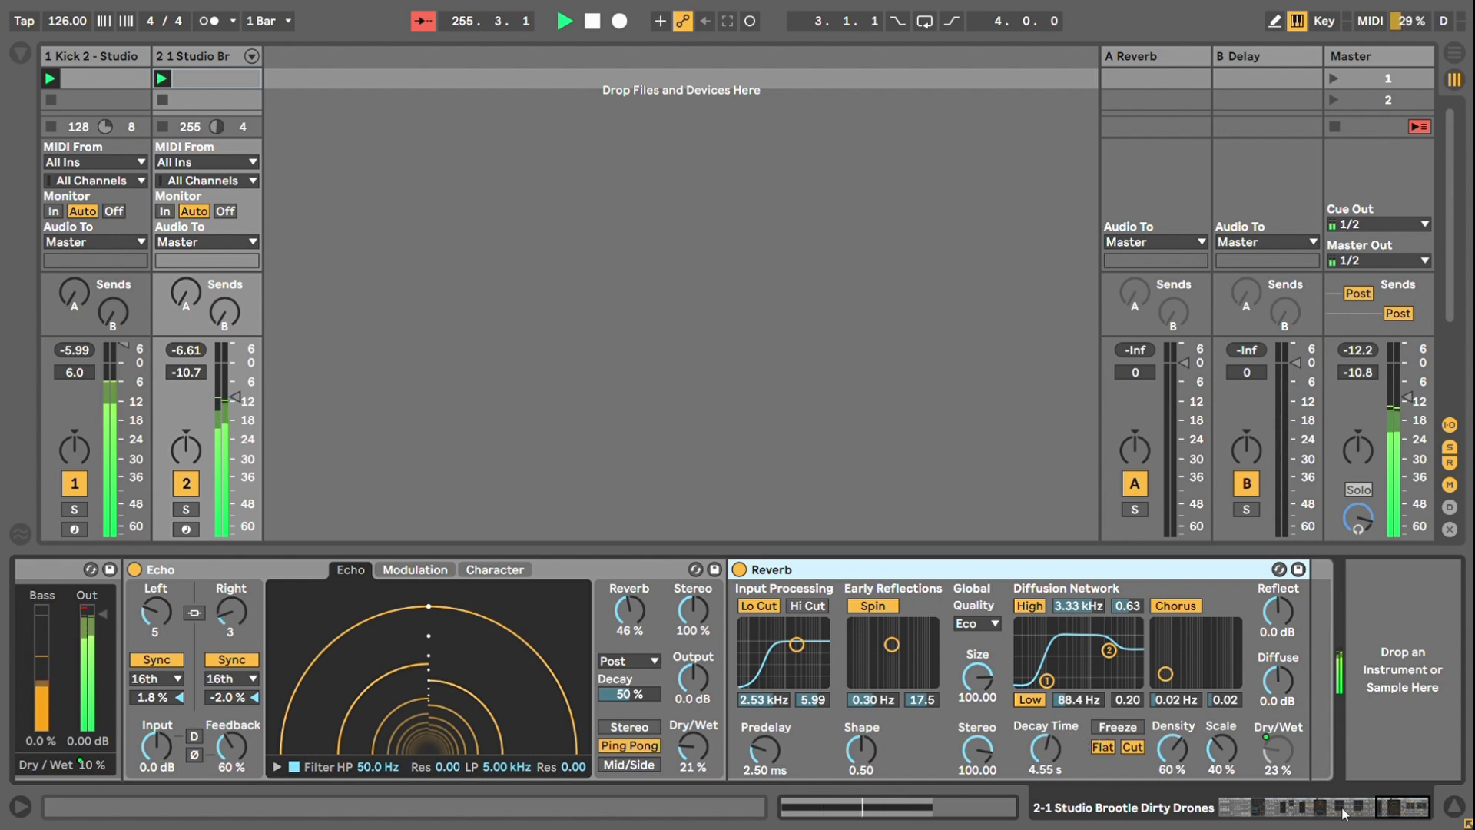
left_click_drag(1380, 808, 1010, 805)
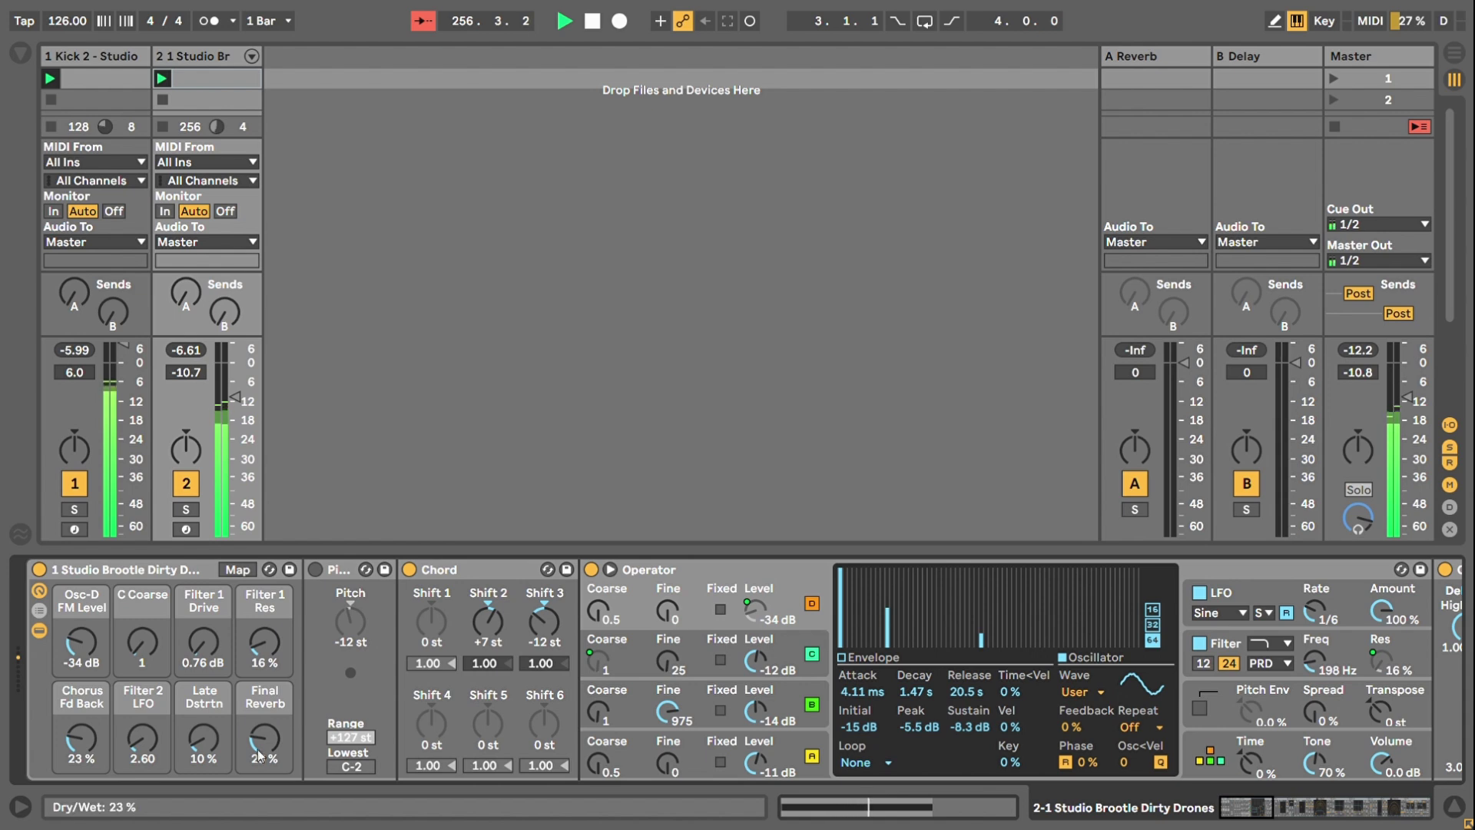
left_click_drag(264, 739, 264, 684)
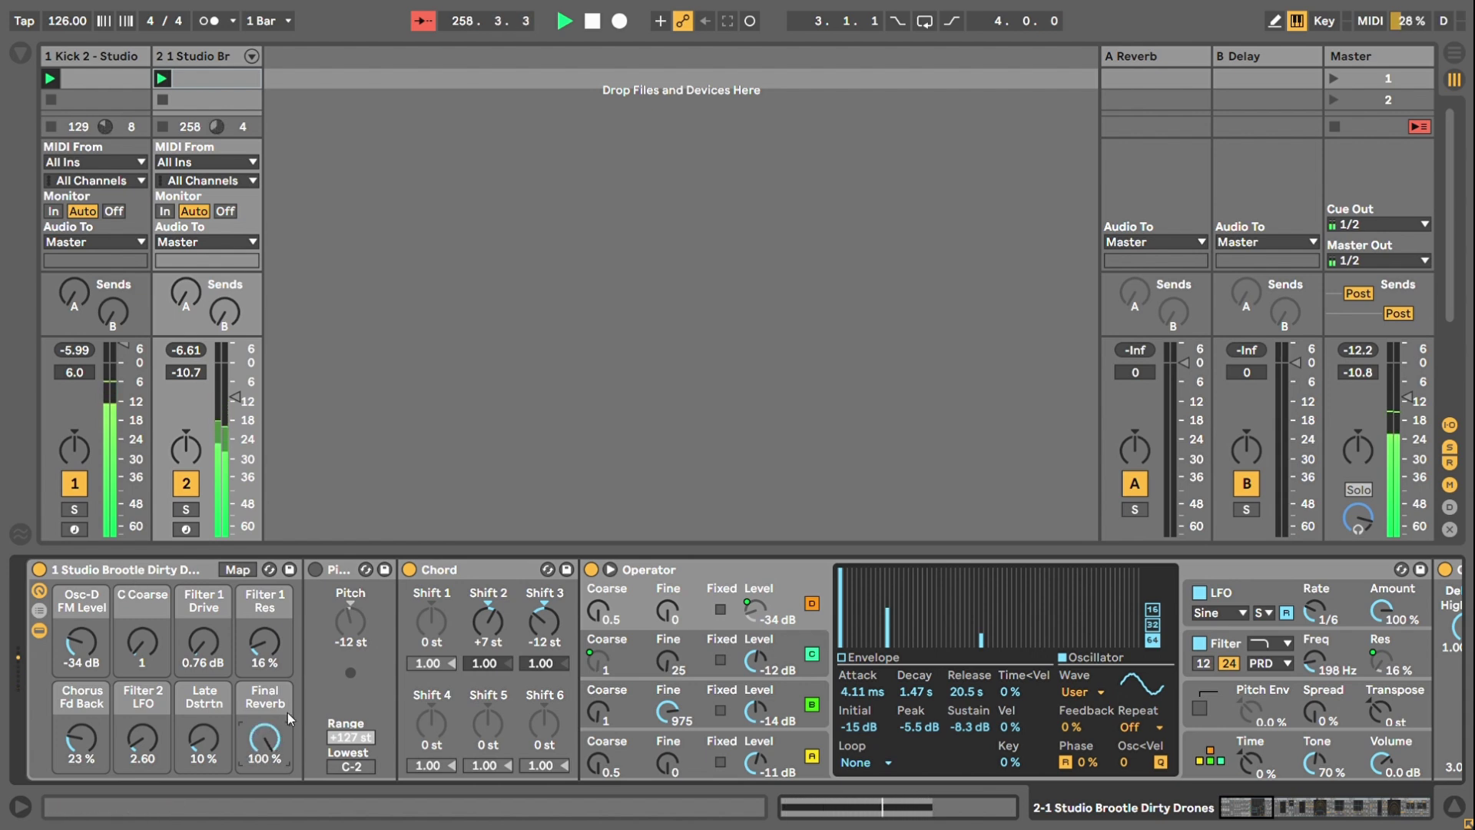
left_click_drag(281, 739, 280, 801)
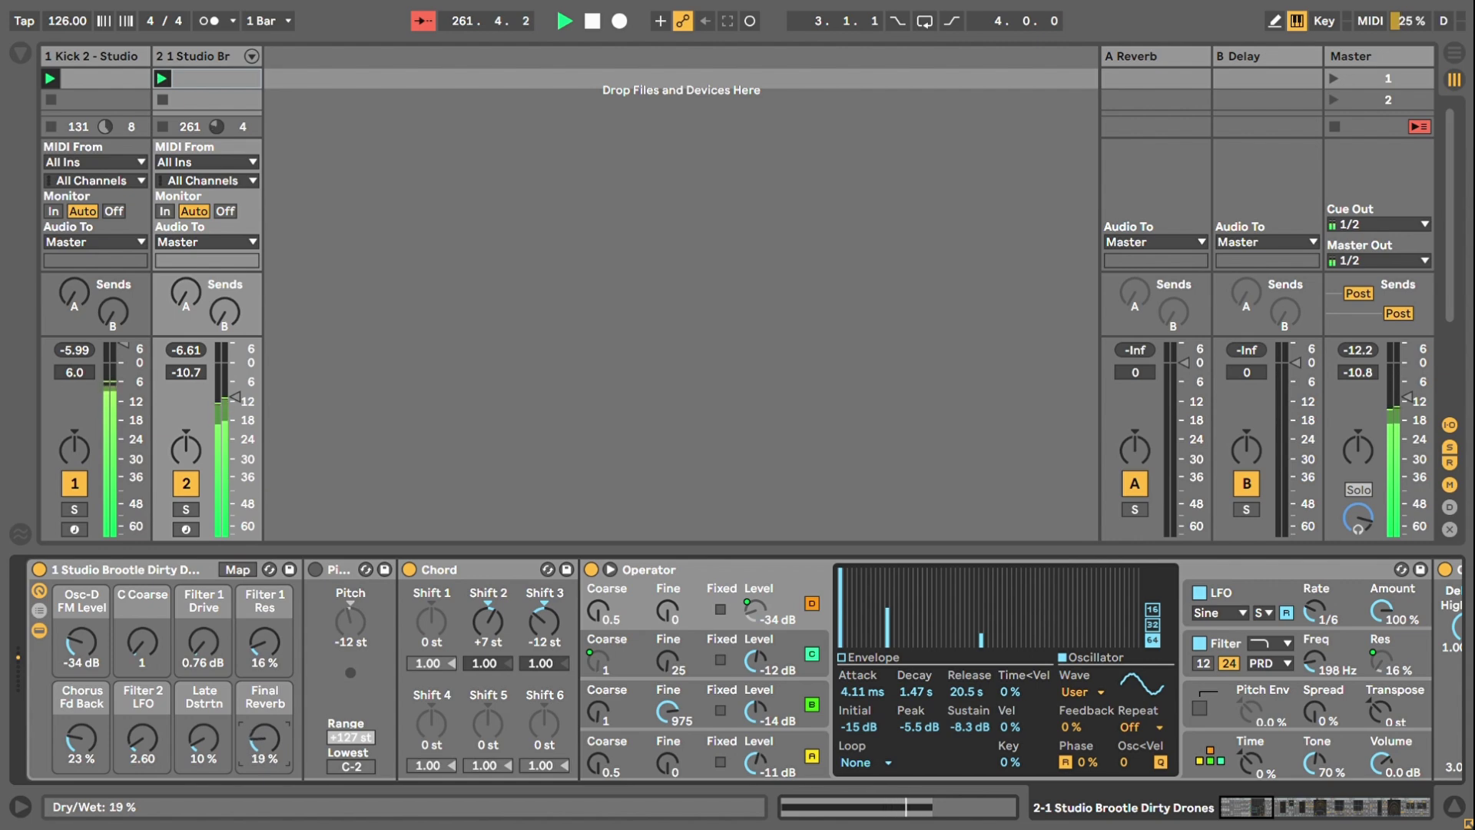
- Try the rack's Osc-D FM Level macro at -3.5 dB and 0.0 dB, and return it to -34 dB
left_click_drag(1265, 825, 1400, 822)
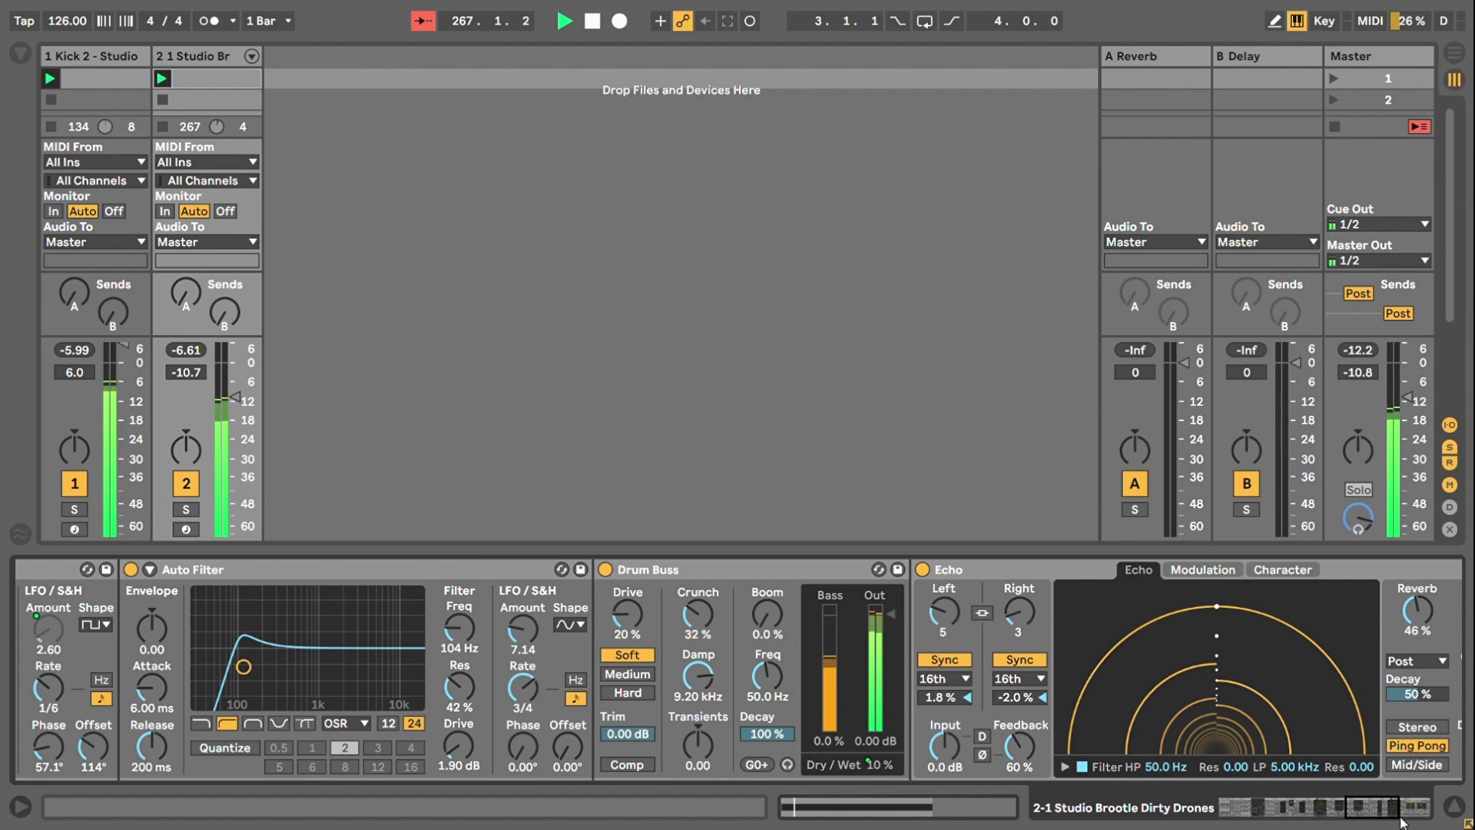
left_click_drag(1370, 809, 1100, 828)
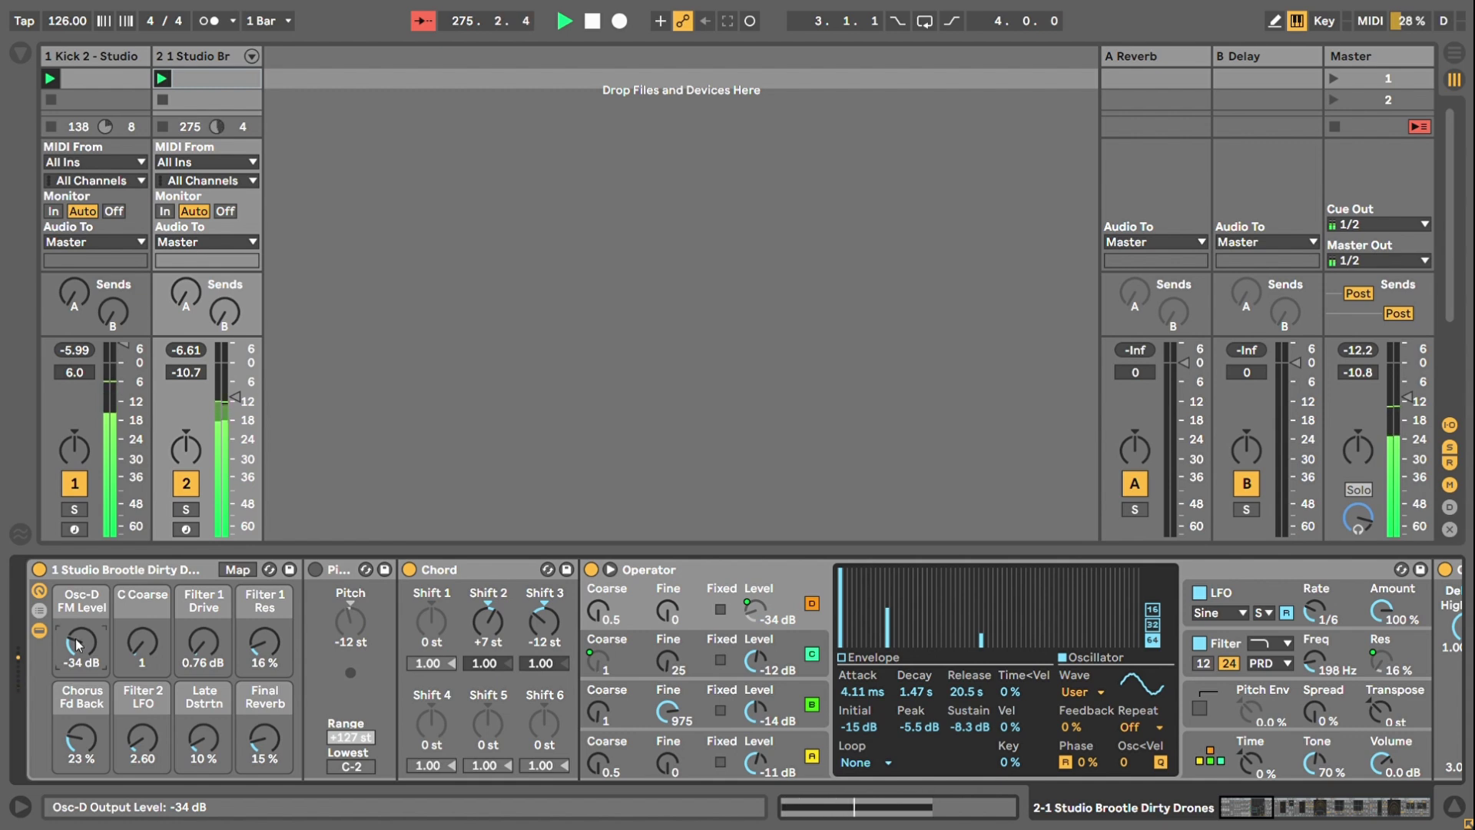
left_click_drag(77, 645, 77, 599)
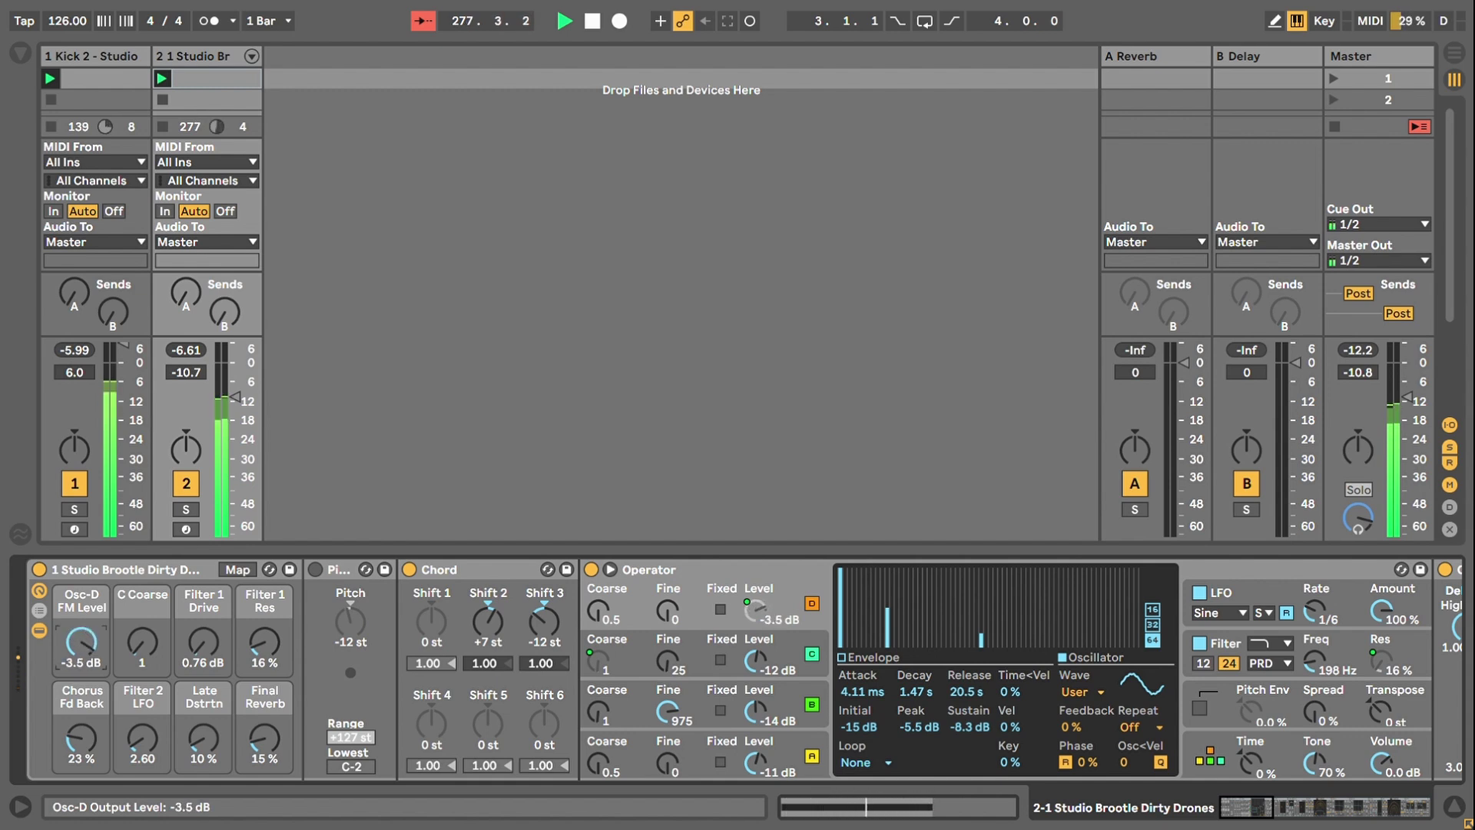
left_click_drag(78, 599, 78, 587)
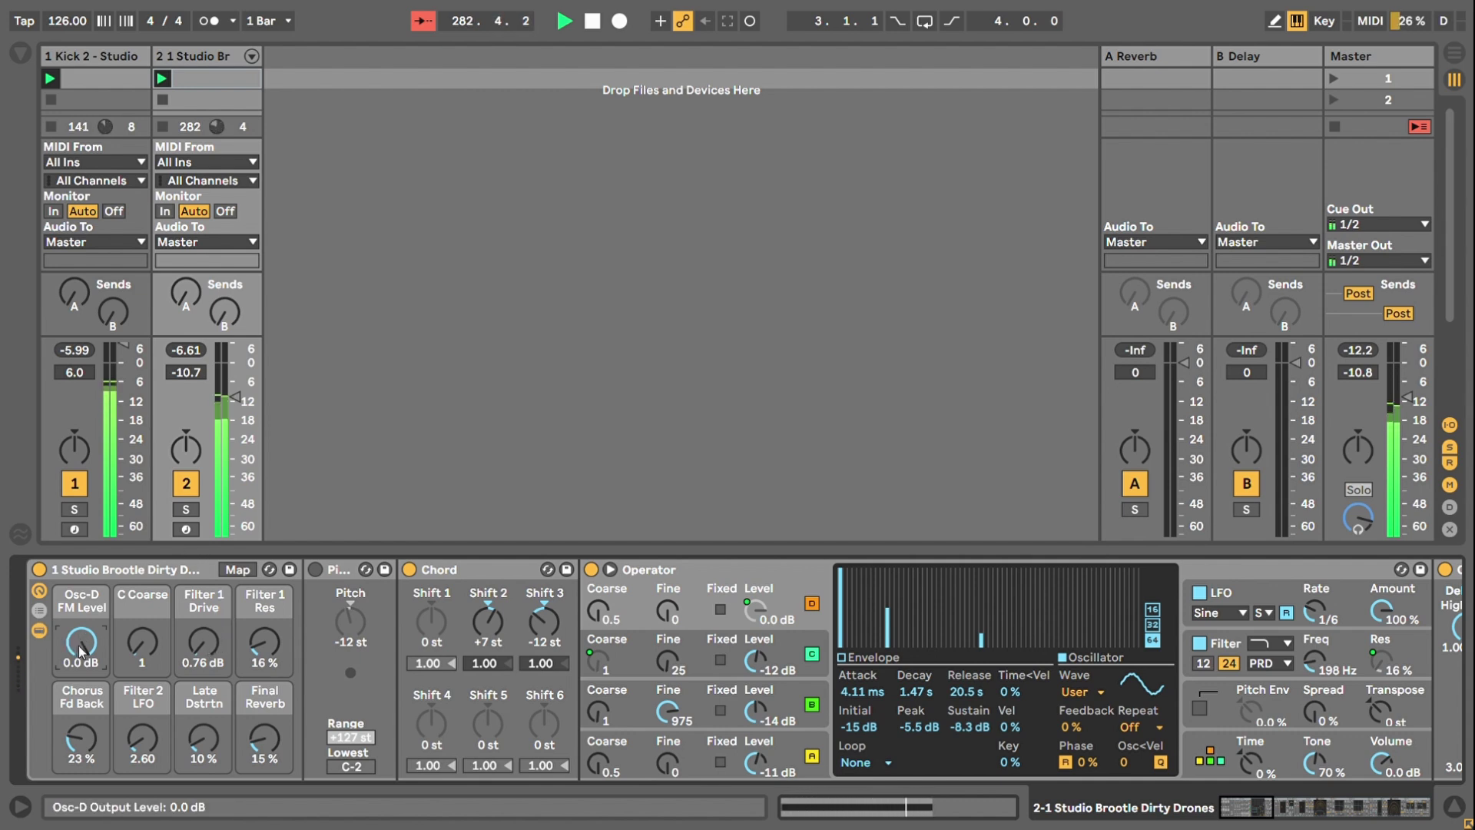
mouse_move(81, 651)
left_mouse_down()
mouse_move(86, 687)
mouse_move(100, 651)
left_mouse_up()
- Try the rack's C Coarse macro at 7 and 10, and return it to 1
left_click(598, 659)
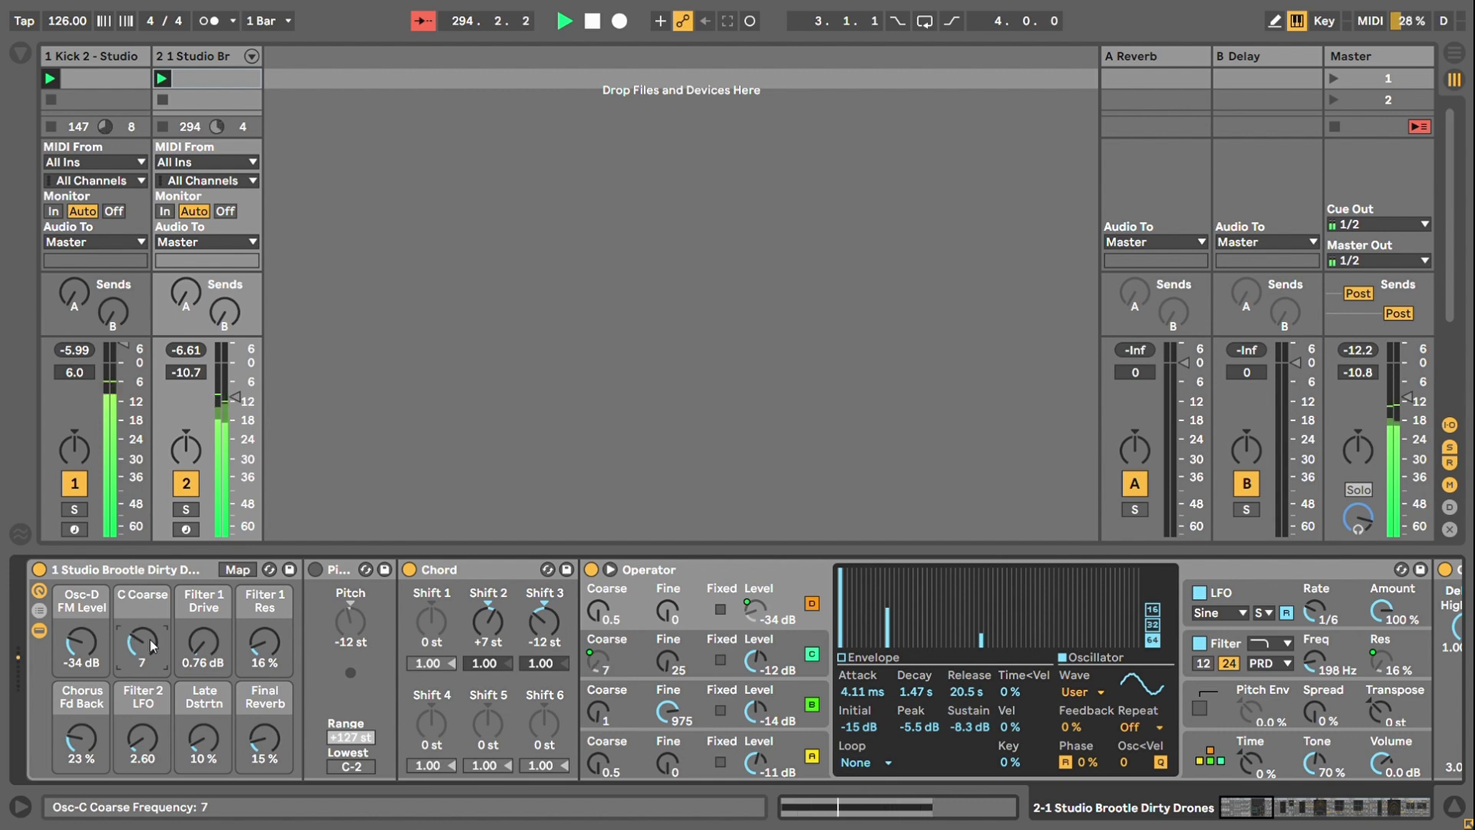
key("Up")
key("Up")
key("Up")
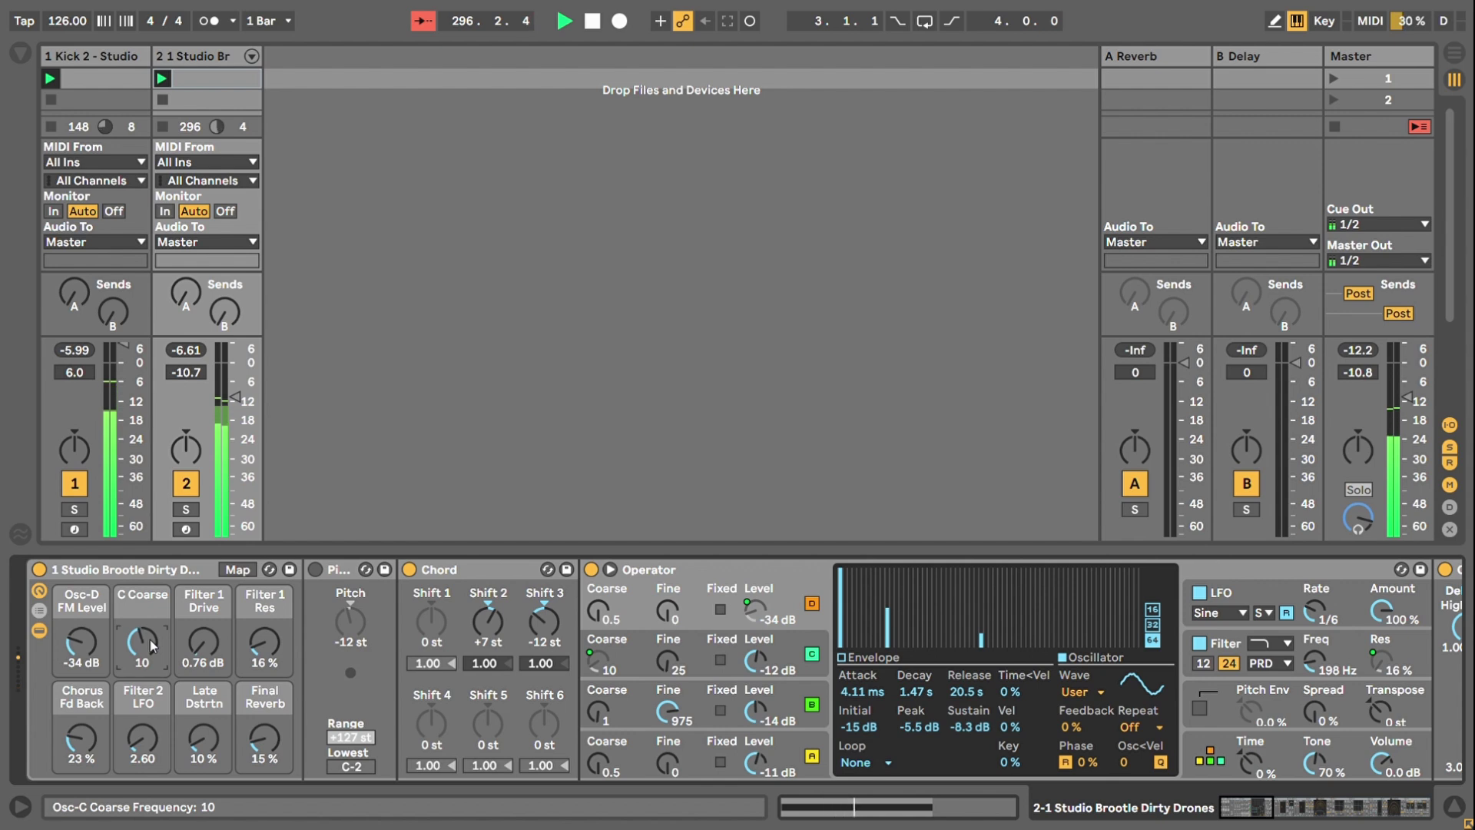
scroll(151, 646, "down", 3)
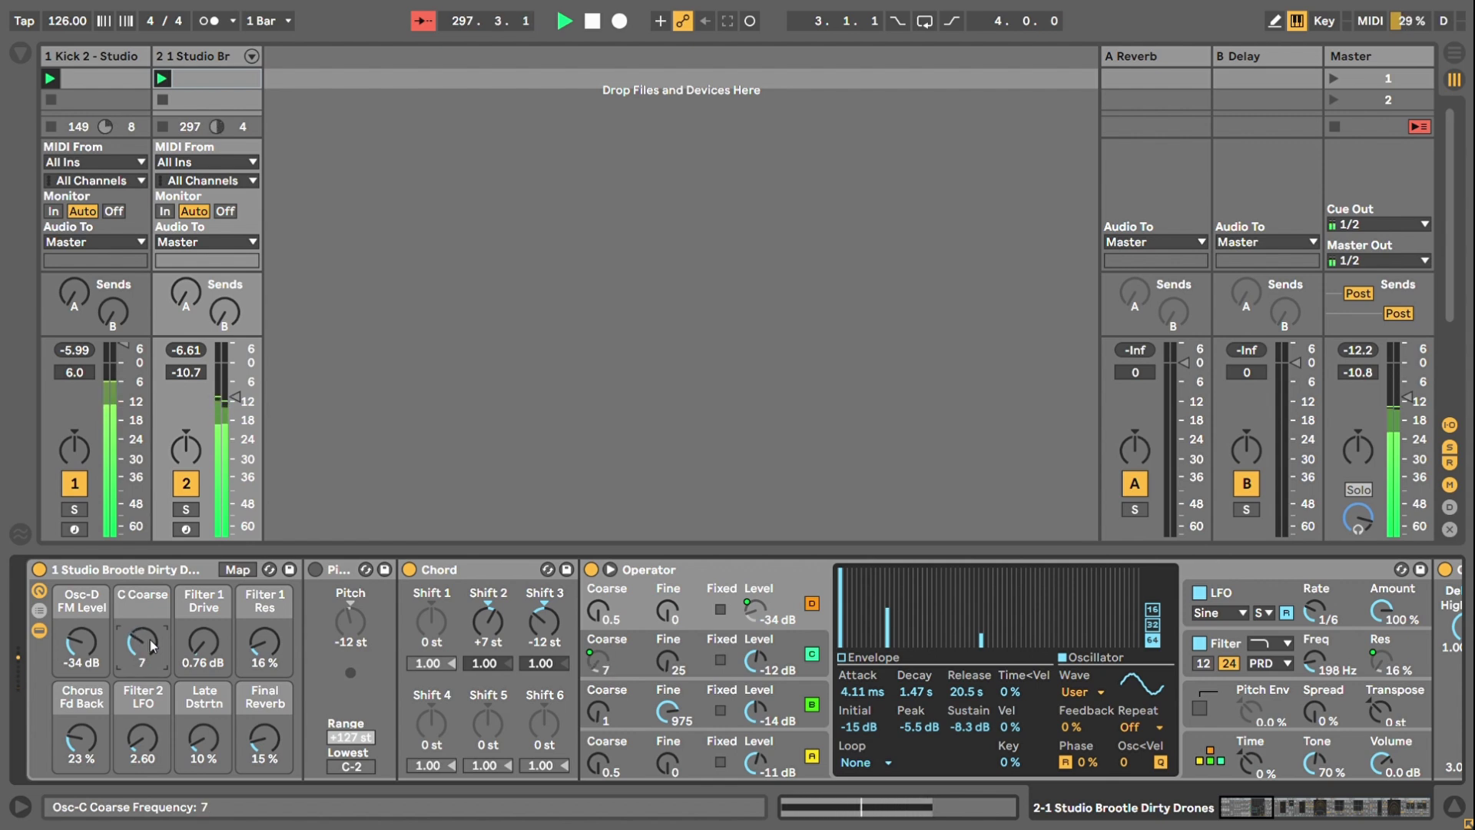
left_click_drag(151, 645, 151, 686)
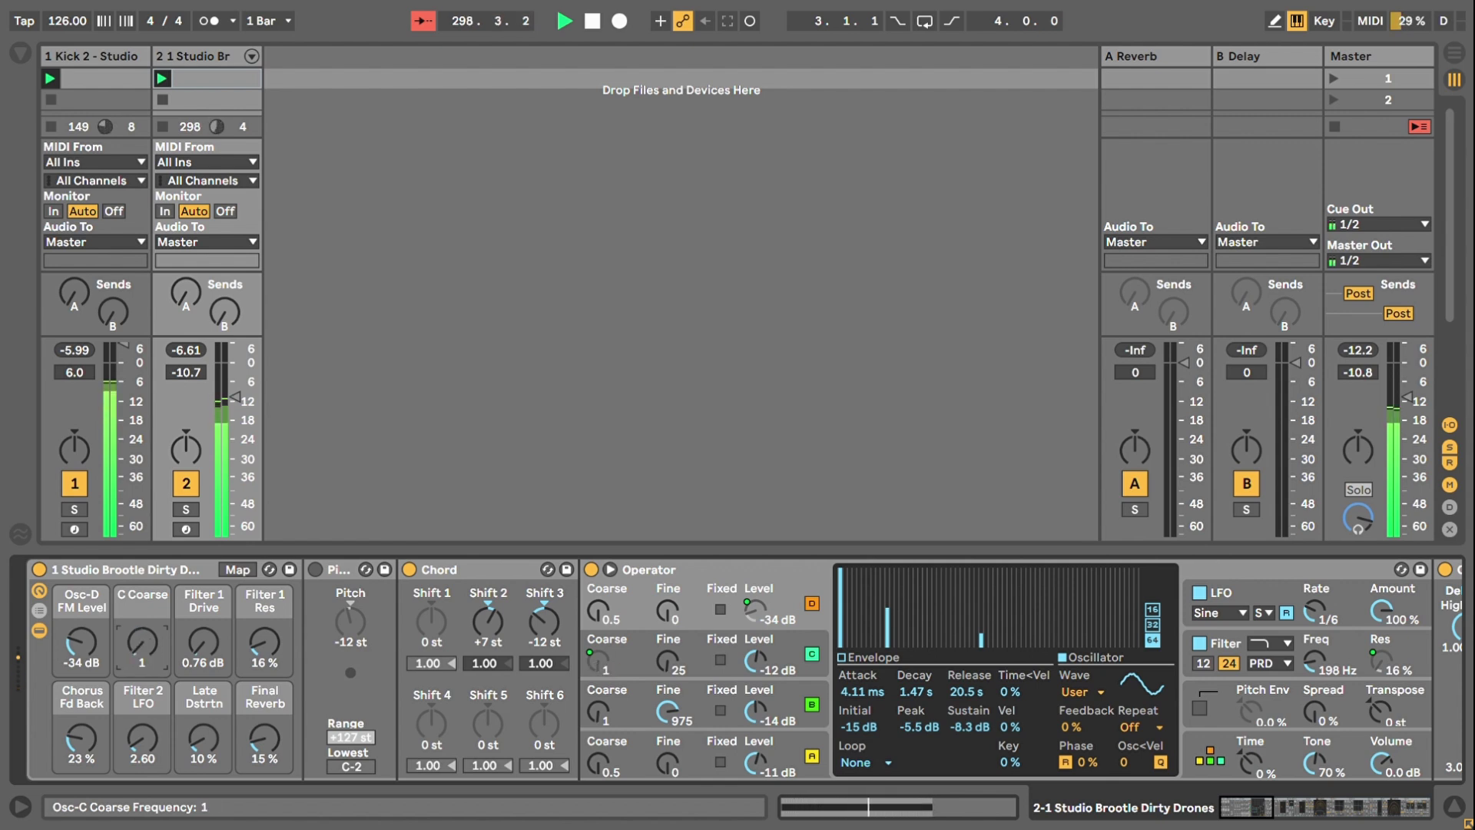
- Select oscillator C in Operator to view its envelope and tuning settings
left_click(686, 657)
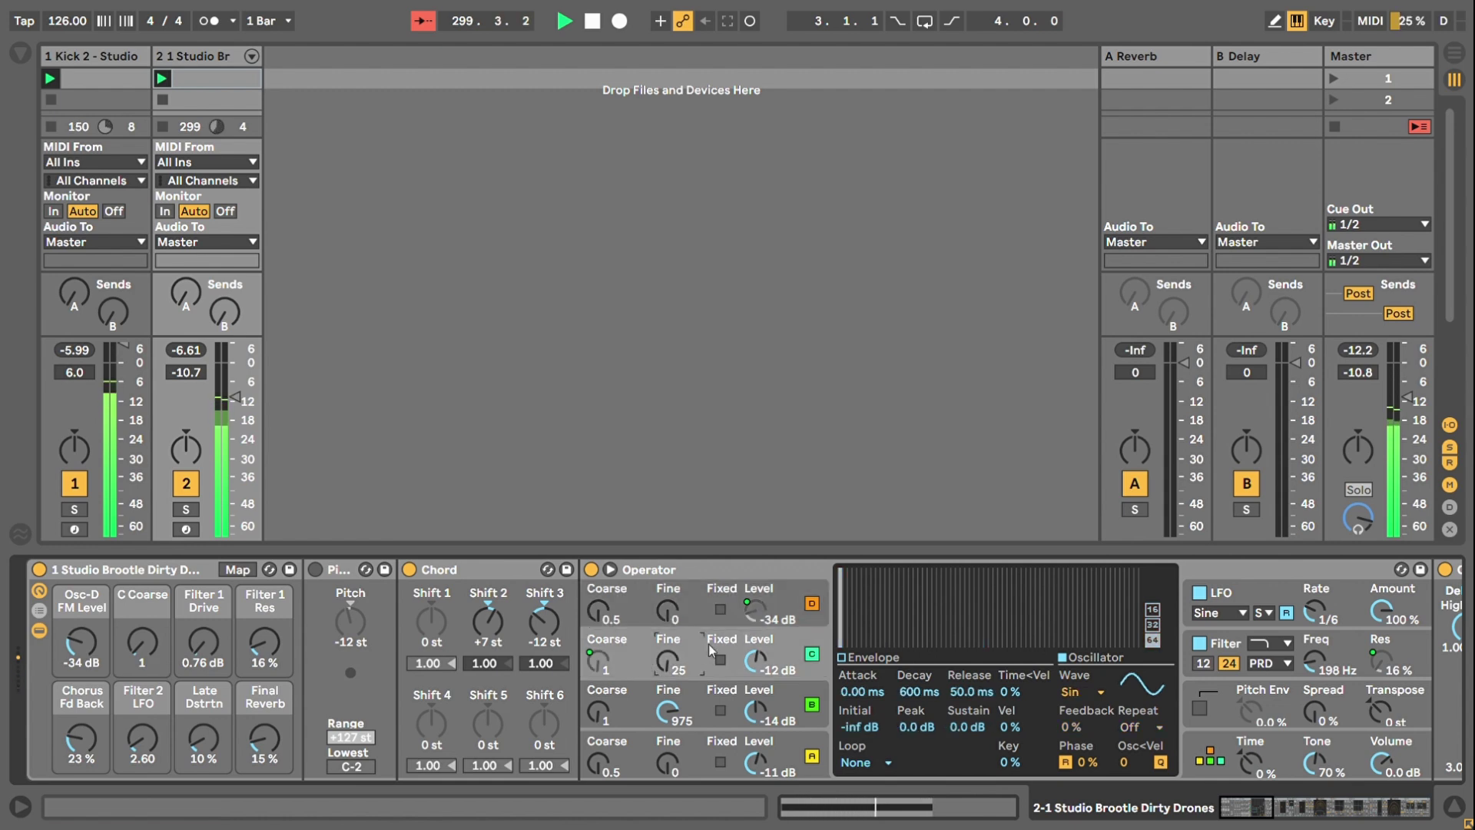
left_click(612, 661)
left_click(613, 661)
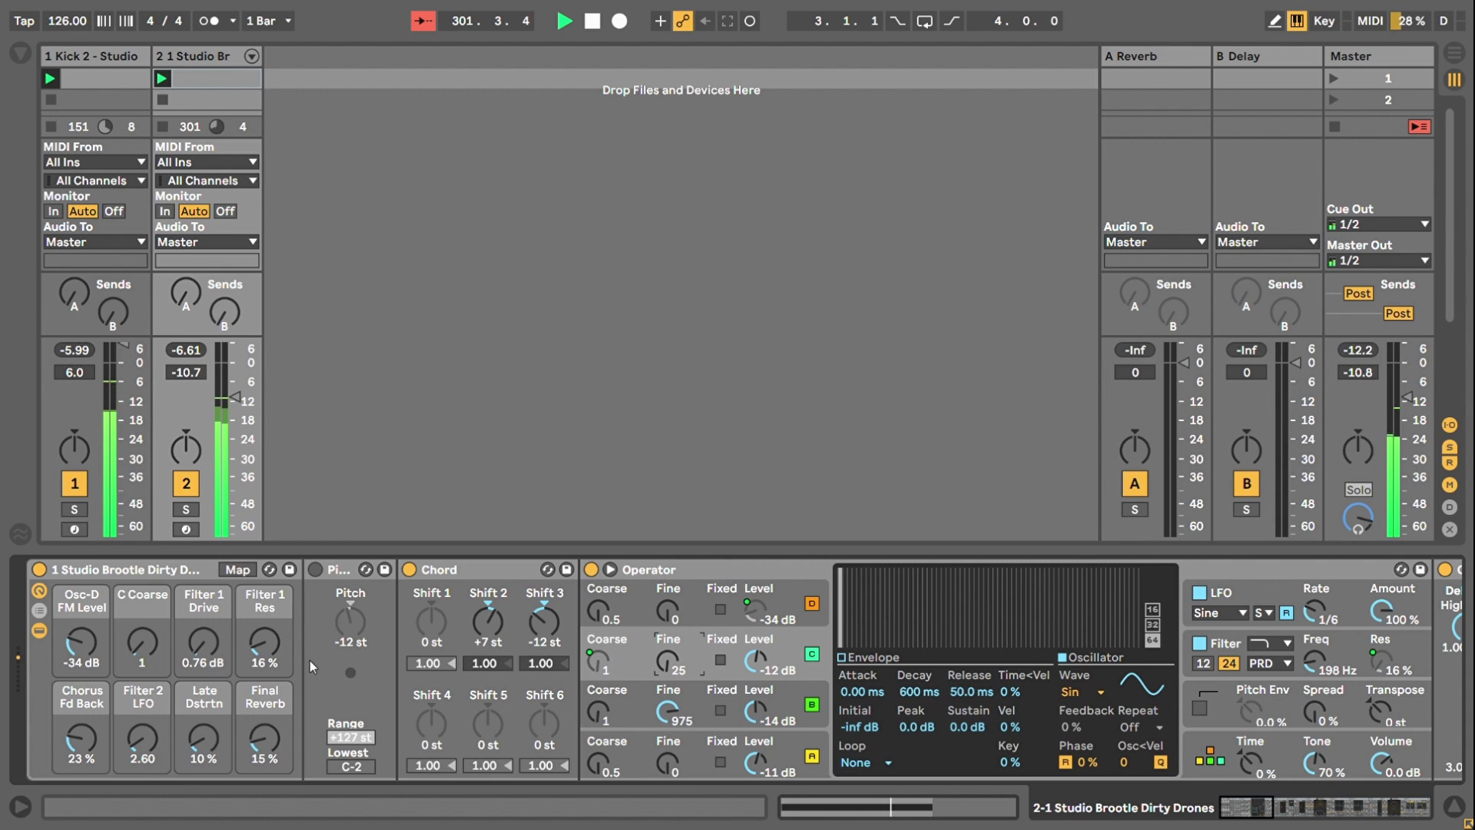
- Raise the rack's Filter 1 Drive macro to 17.8 dB, and try C Coarse and Osc-D FM Level changes against it
left_click_drag(228, 662, 229, 584)
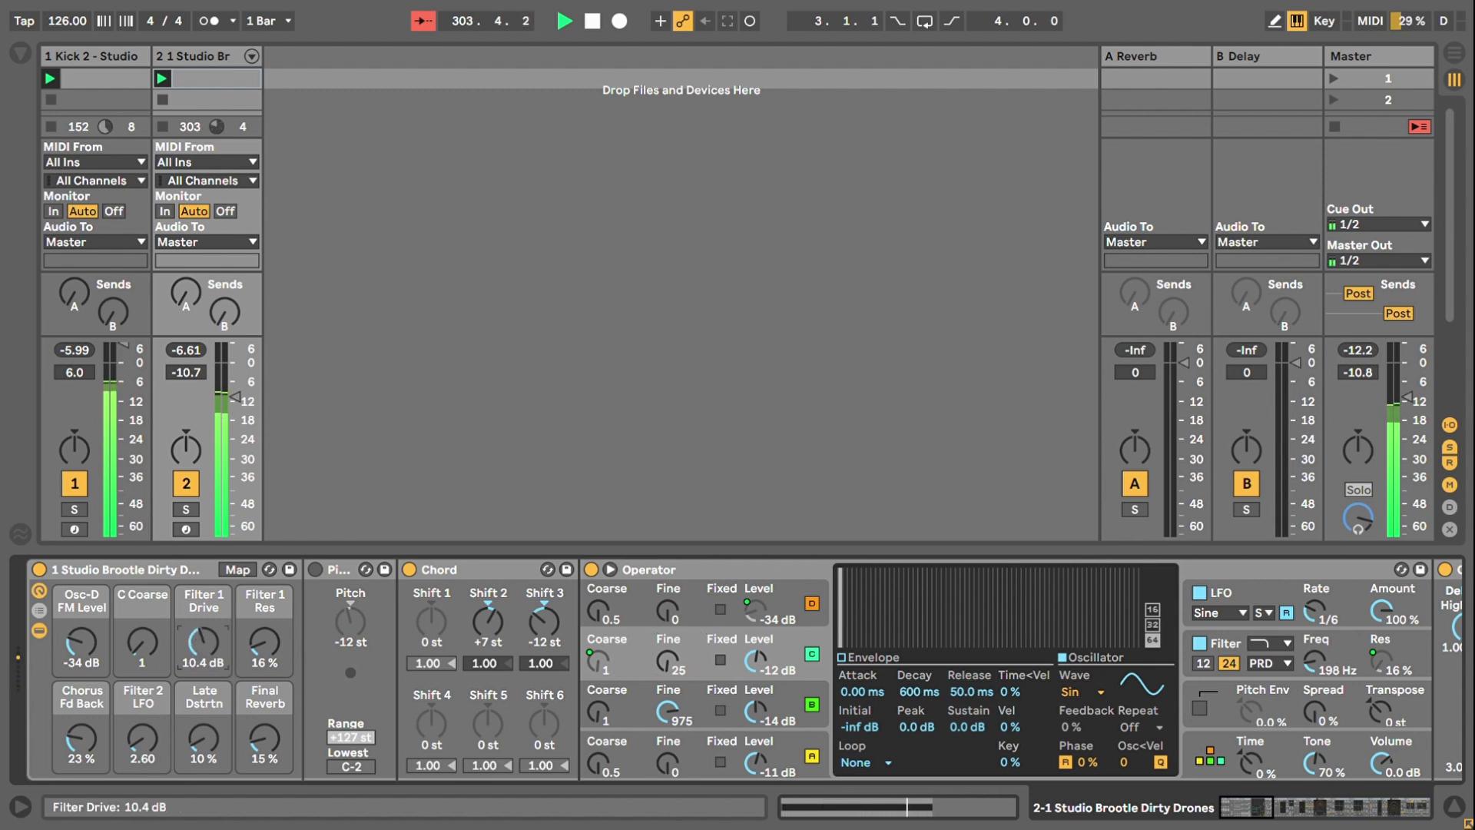
left_click_drag(206, 645, 206, 615)
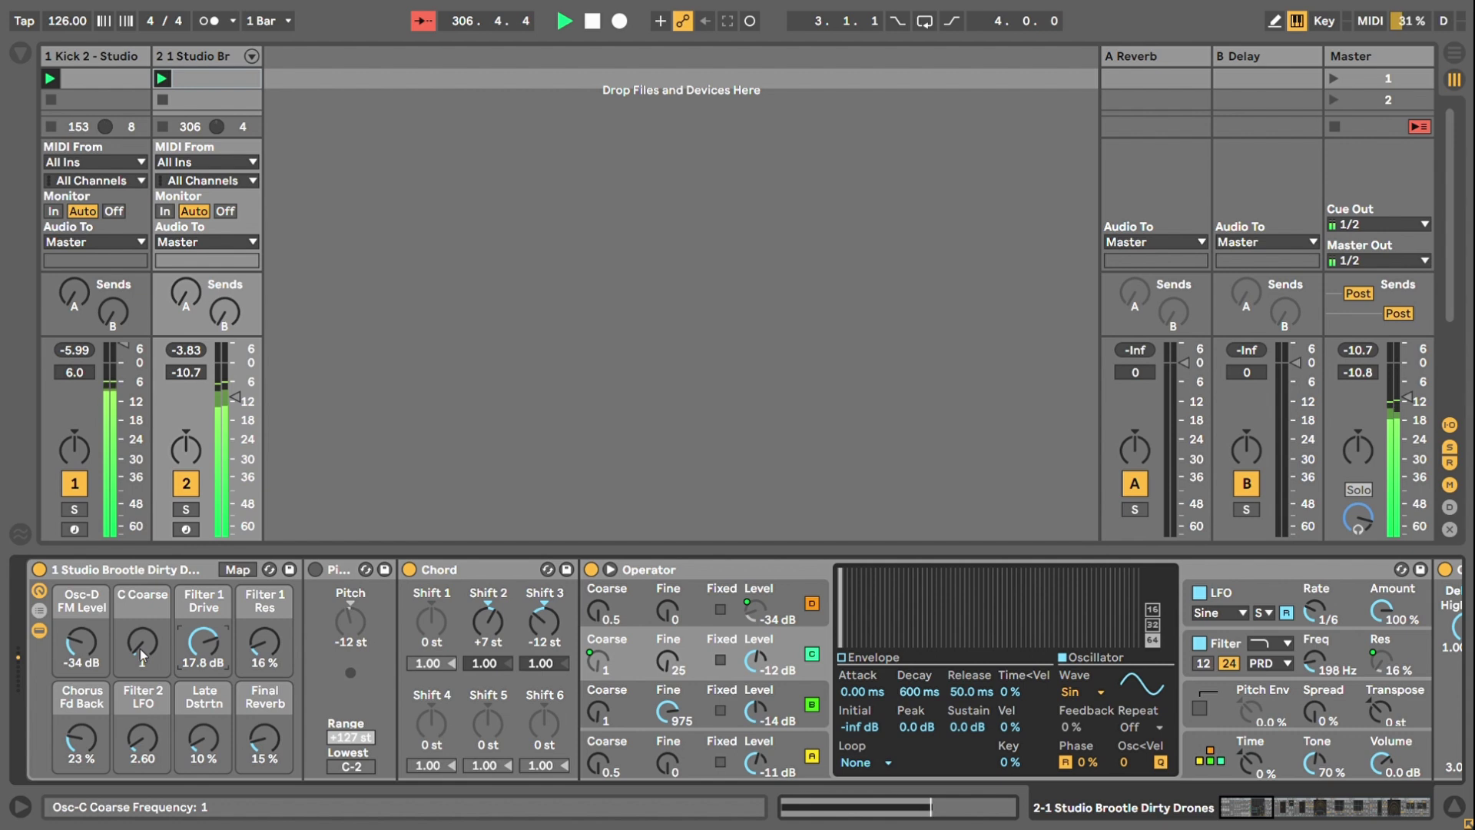
left_click_drag(142, 654, 169, 676)
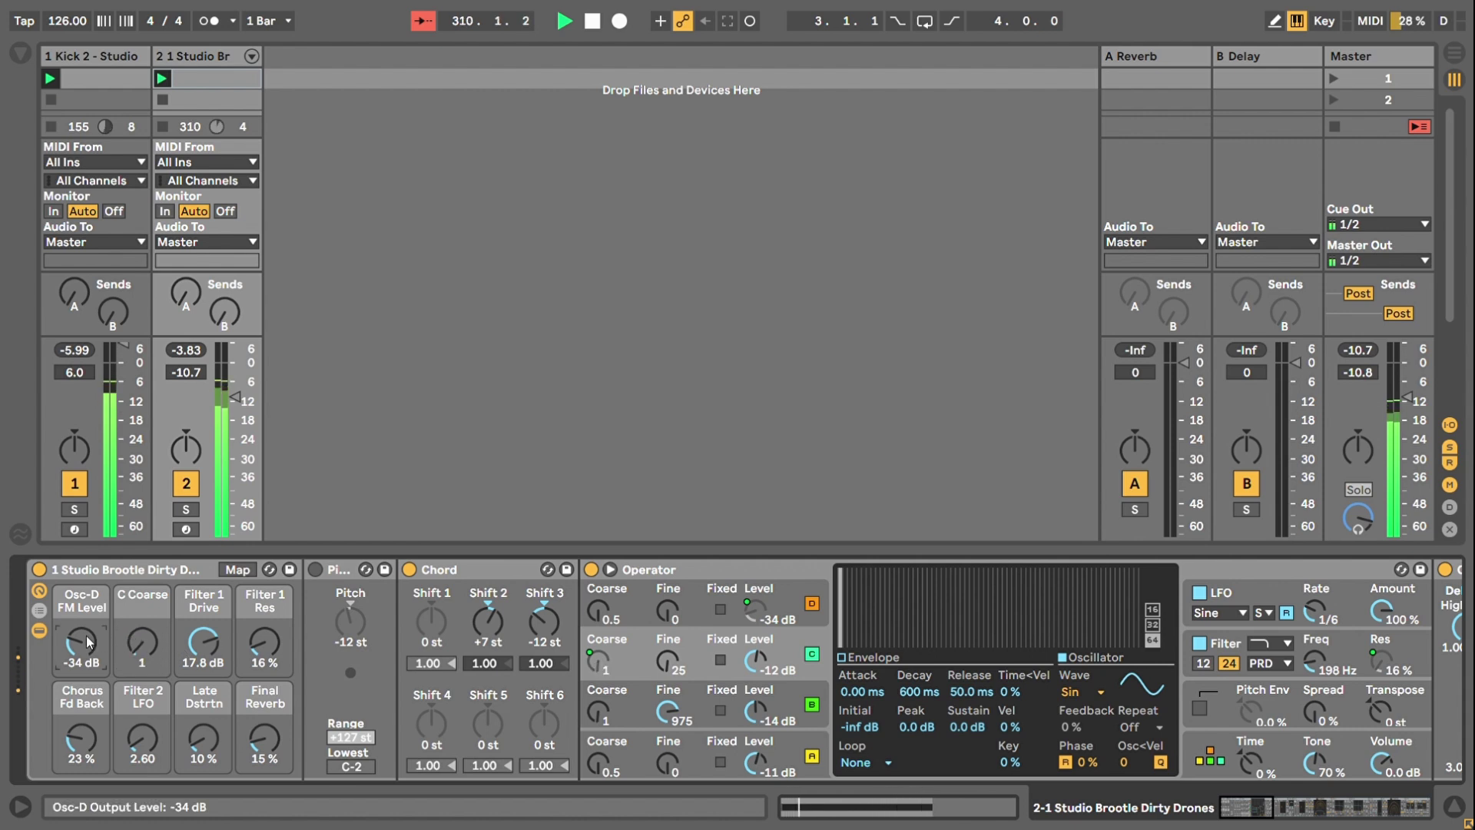
left_click_drag(81, 645, 81, 628)
key("ctrl+z")
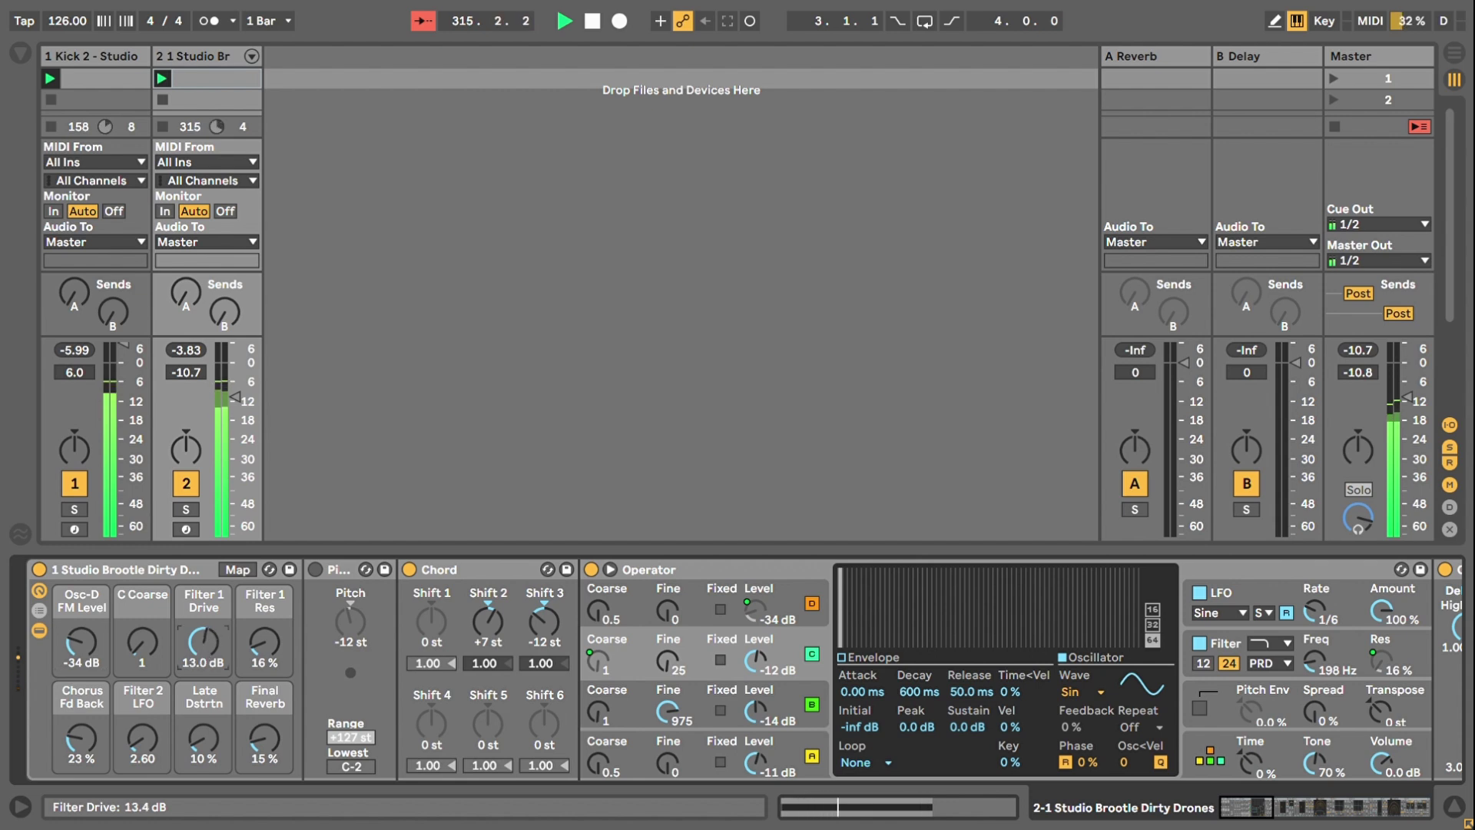
- Lower the rack's Filter 1 Drive macro to 2.83 dB, and try Filter 1 Res at 89 % and 113 %
left_click_drag(203, 642, 206, 659)
left_click_drag(263, 646, 264, 590)
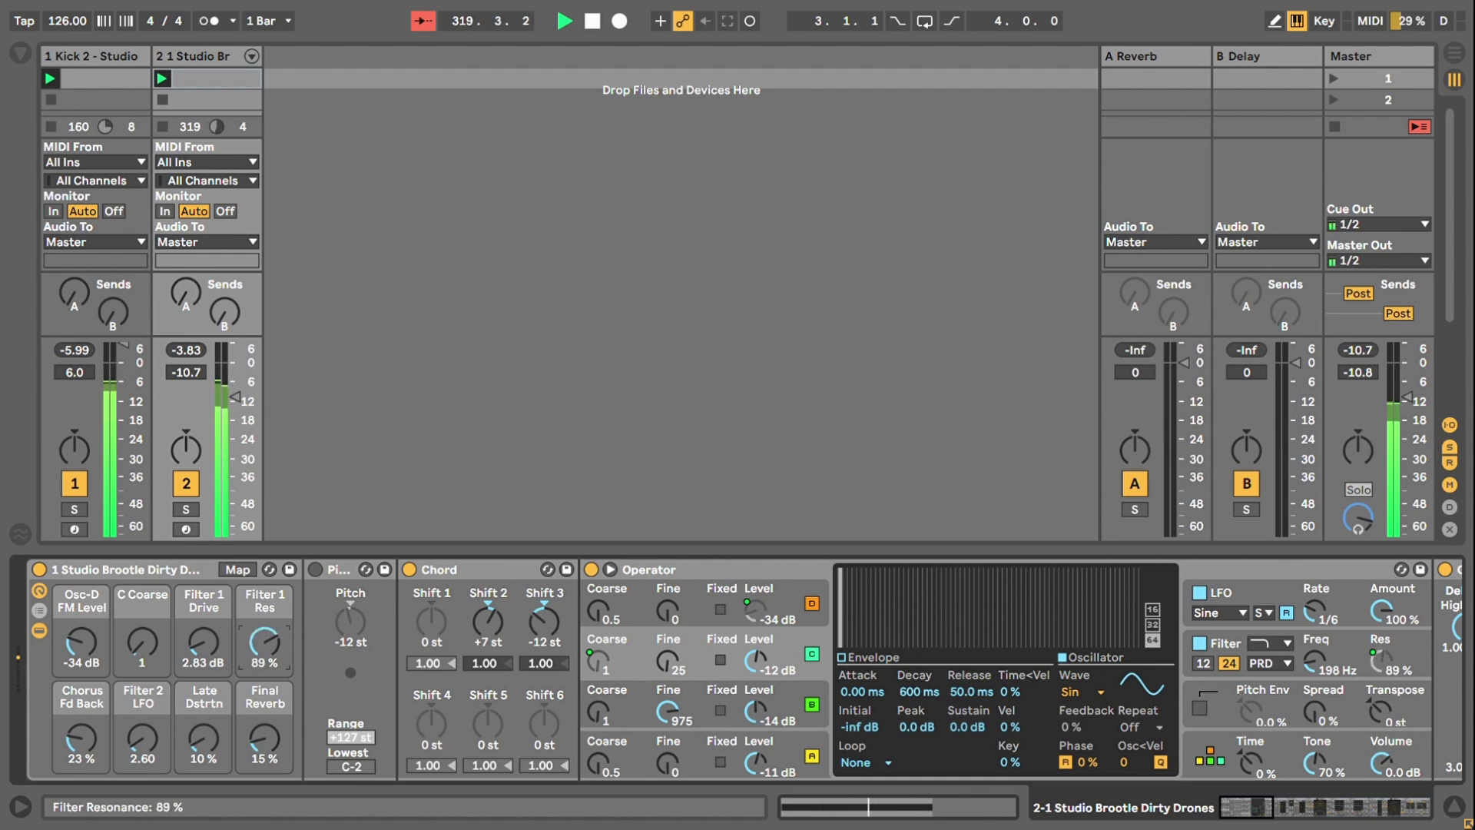
left_click_drag(264, 557, 264, 533)
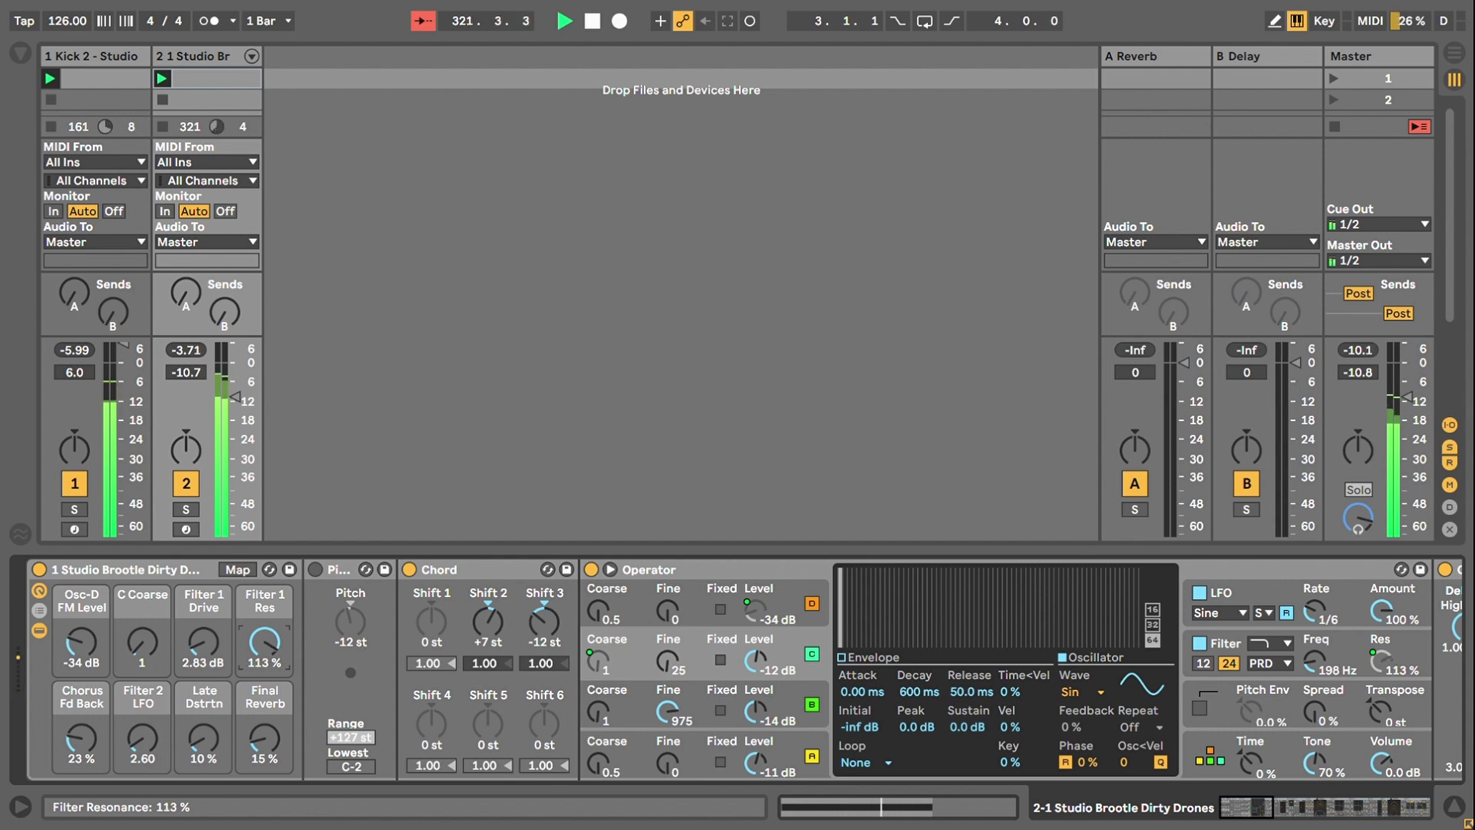
- Undo the extreme filter settings, bringing the rack's Filter 1 Drive macro to 5.29 dB and Filter 1 Res to 31 %
left_click_drag(204, 641, 257, 651)
key("ctrl+z")
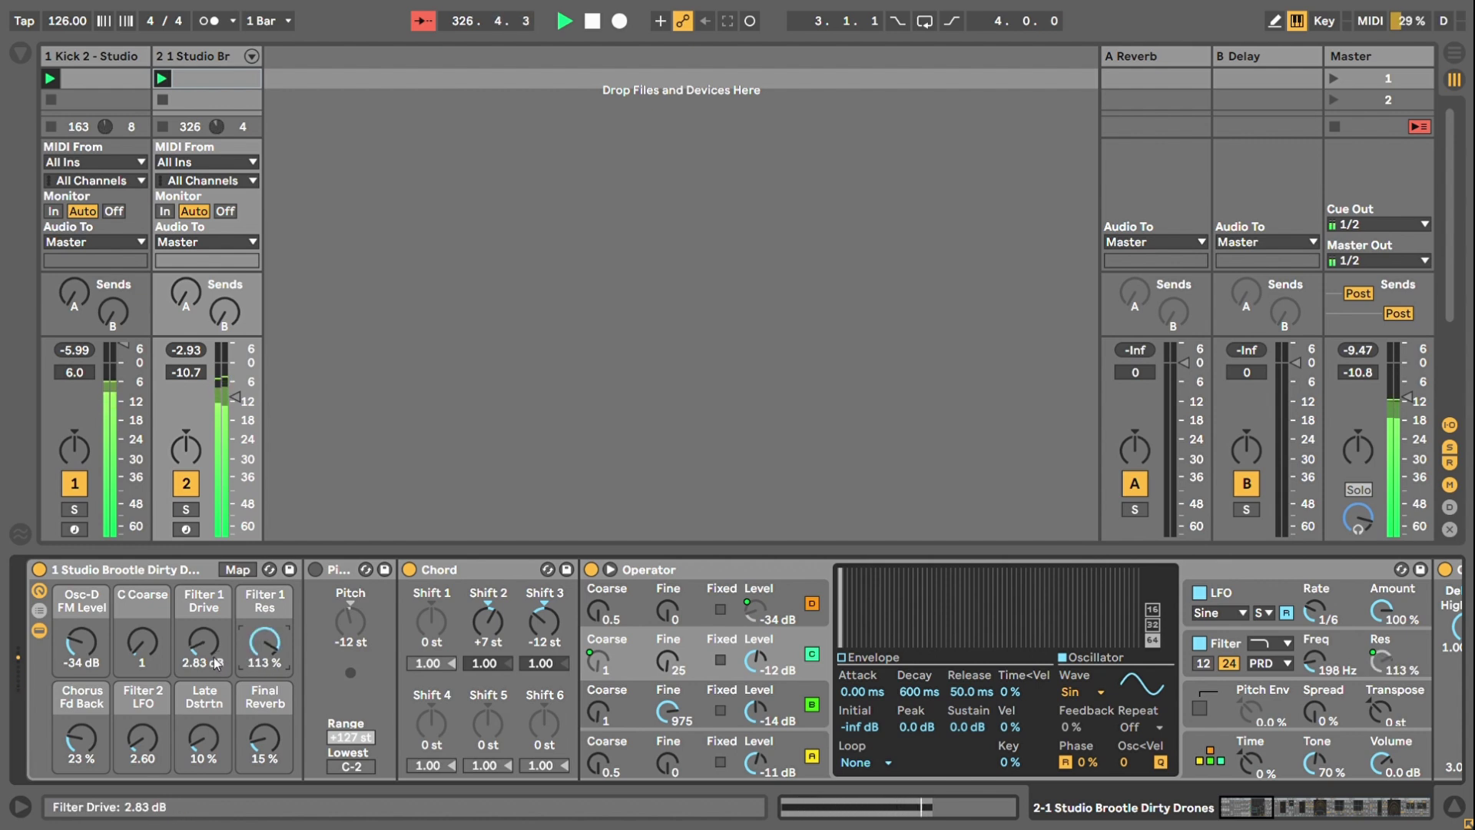
key("ctrl+z")
key("ctrl+z")
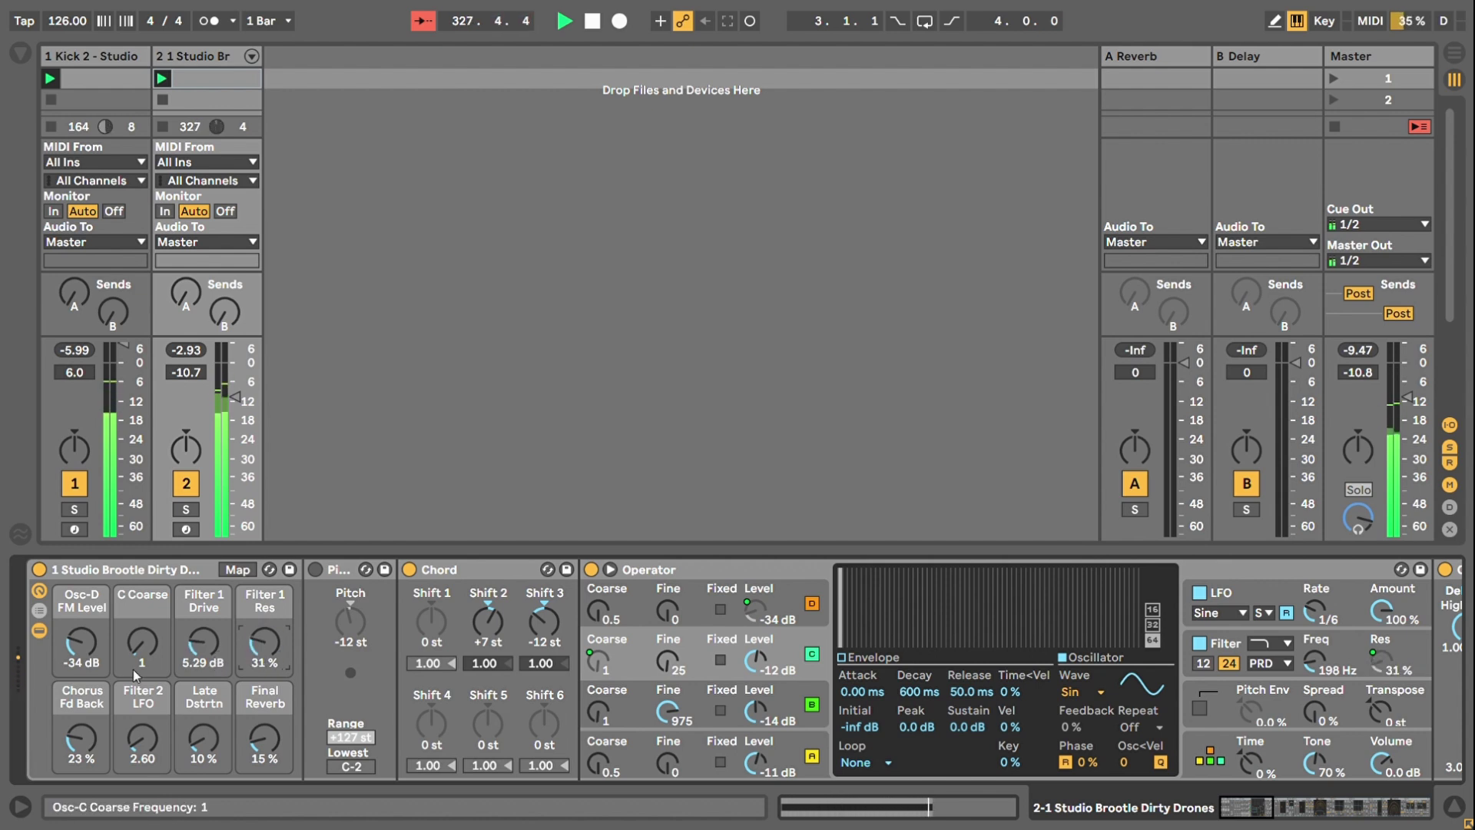
- Raise the rack's Chorus Fd Back macro to 95 % and set Filter 1 Drive to 3.97 dB after trying 9.64 and 14.7 dB
left_click_drag(215, 646, 204, 621)
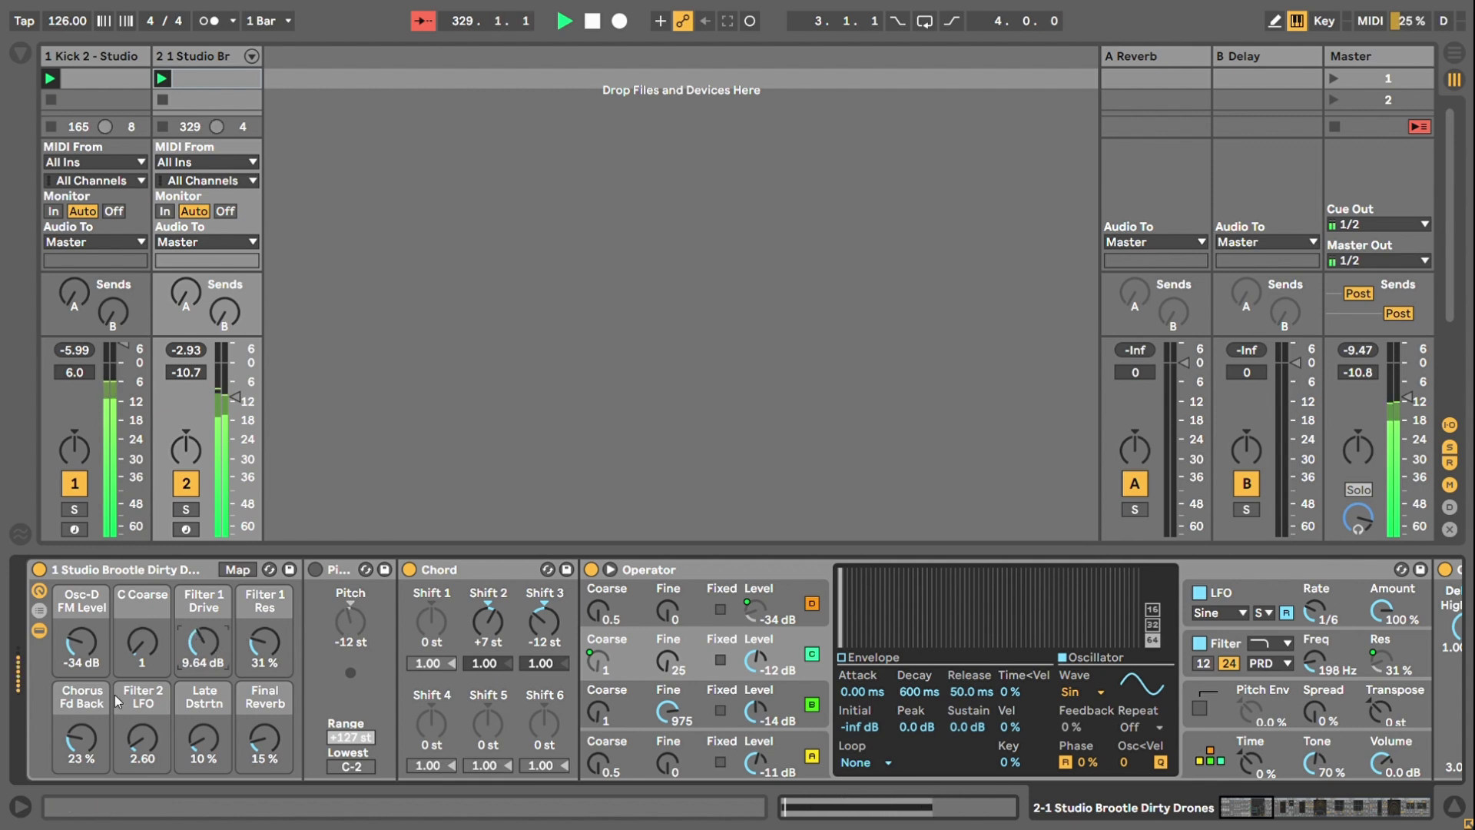
left_click_drag(82, 738, 81, 705)
left_click_drag(204, 644, 204, 627)
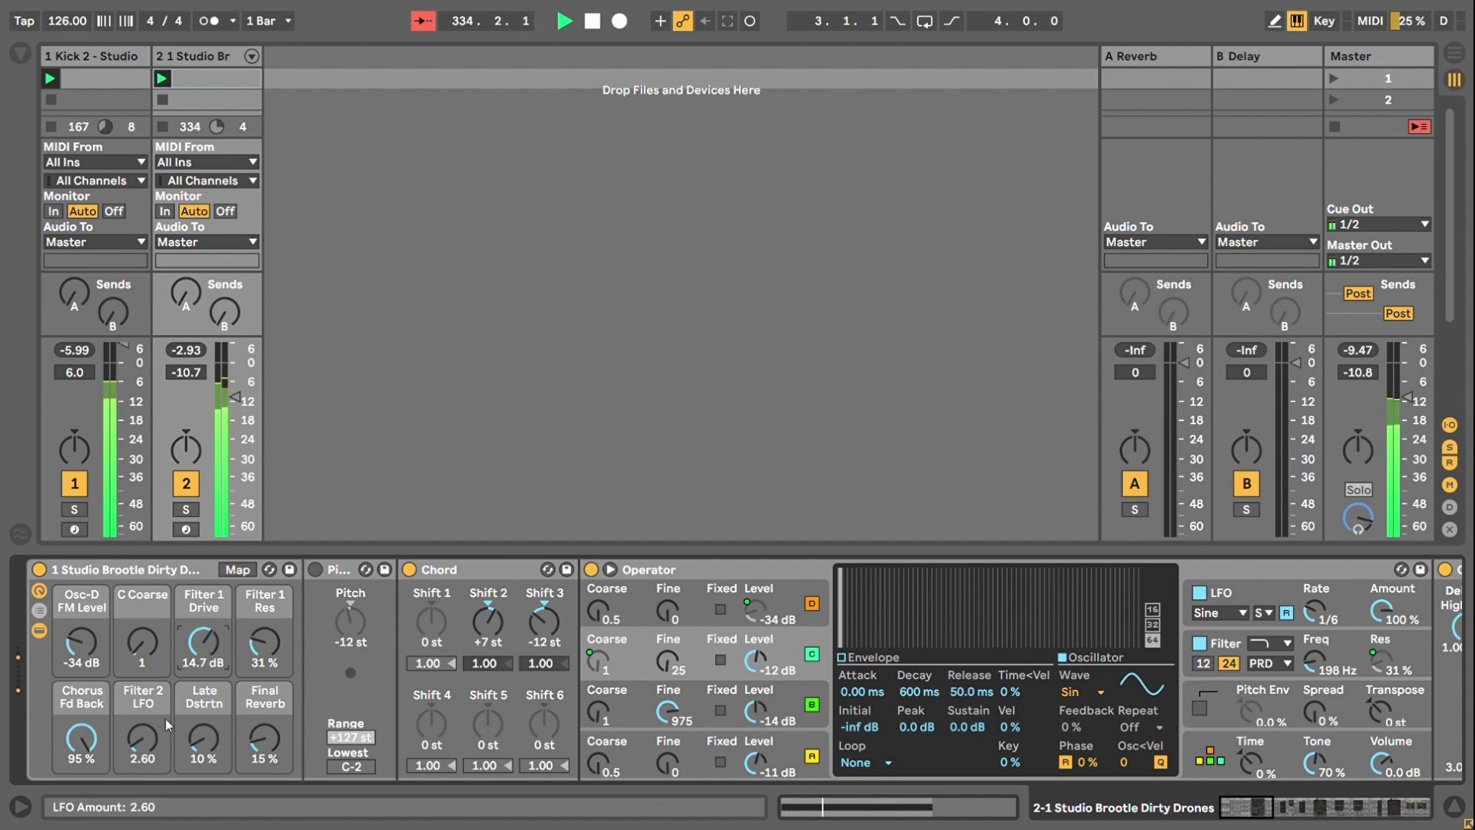
left_click_drag(206, 644, 206, 694)
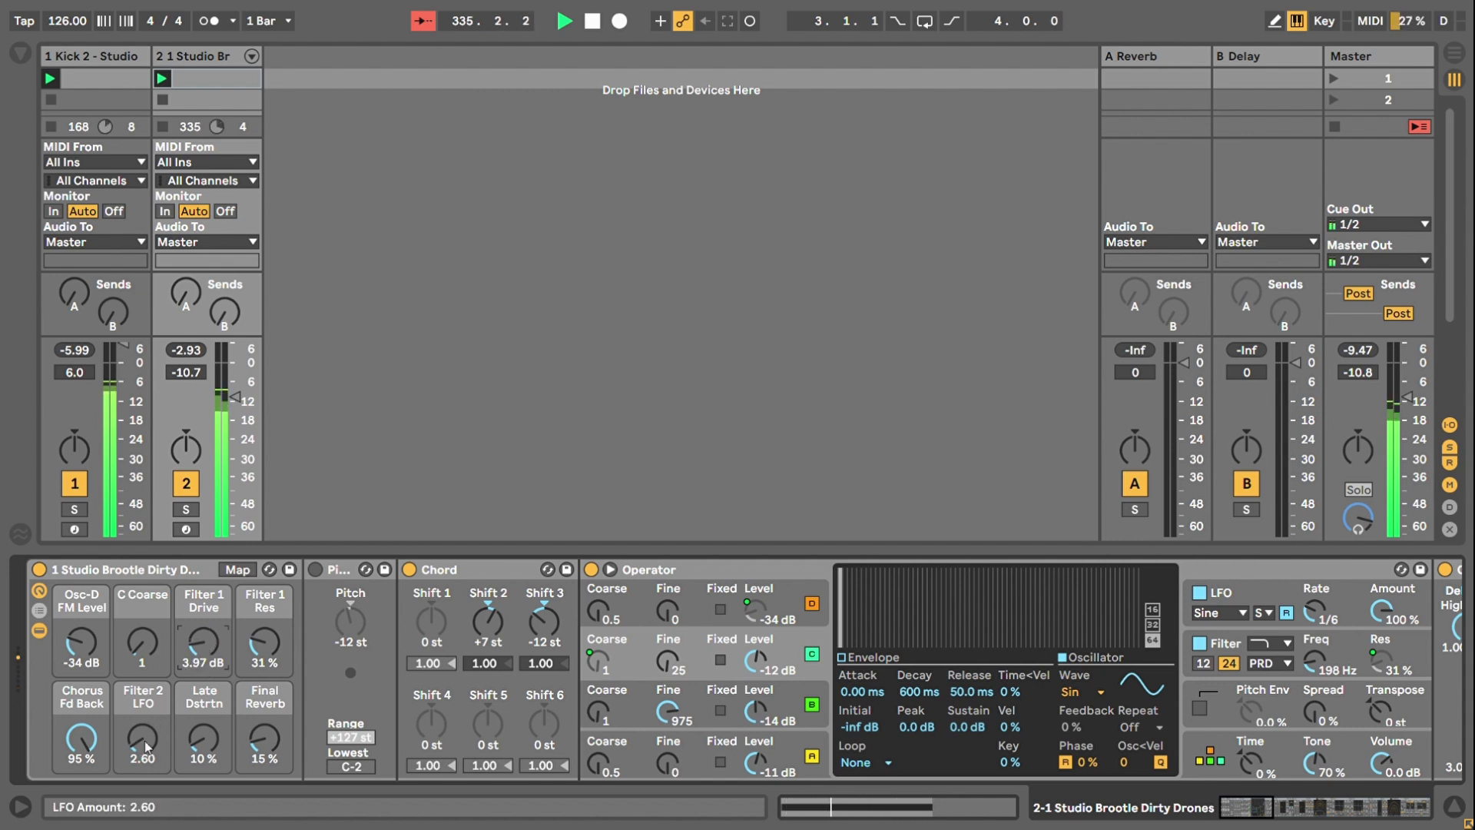
- Try the rack's Filter 2 LFO macro at 20.8 with Filter 1 Drive at 18.7 dB, and settle on 0.00 and 2.27 dB
left_click_drag(142, 738, 142, 728)
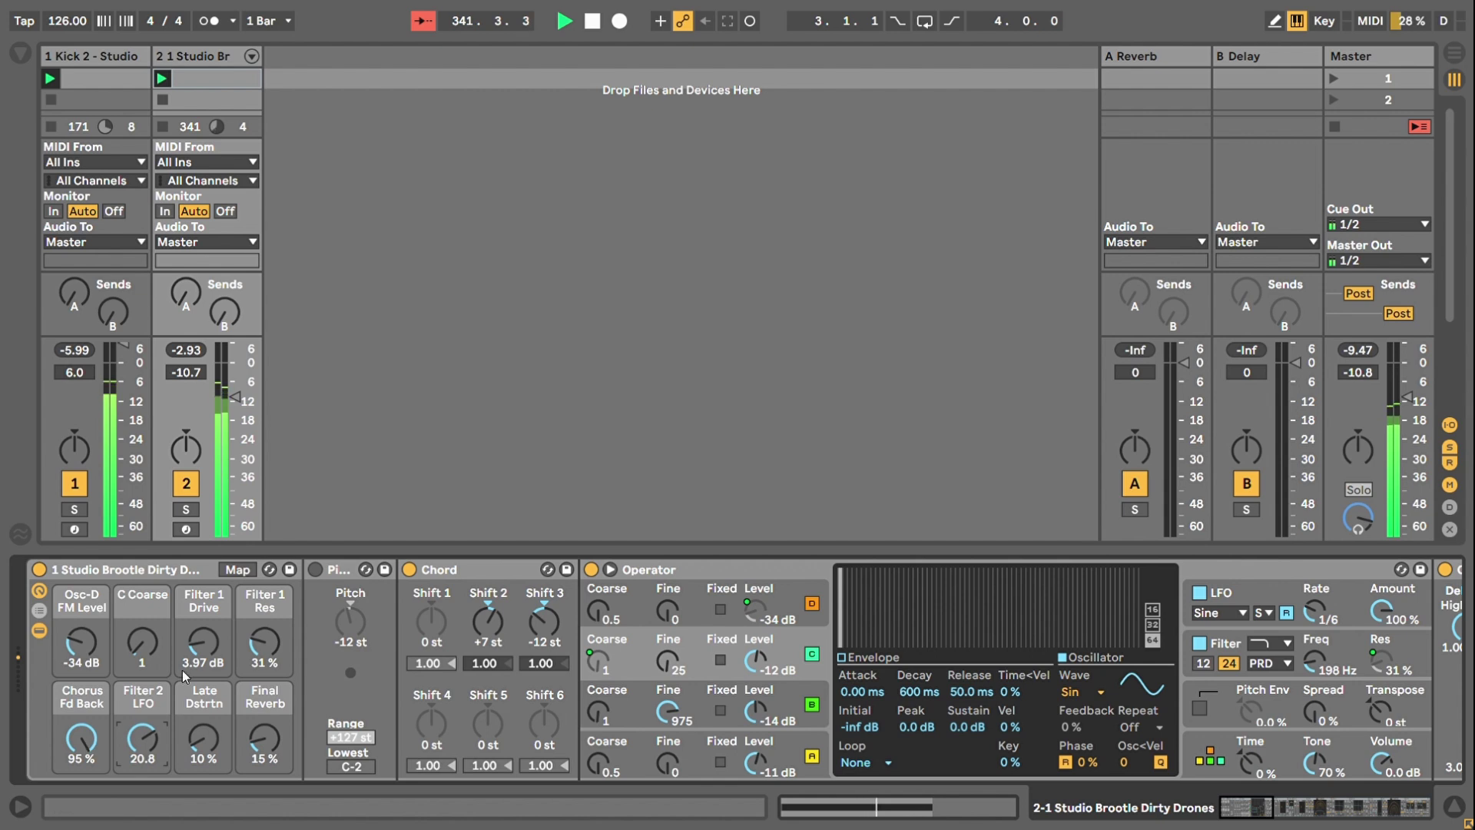
left_click_drag(203, 641, 204, 611)
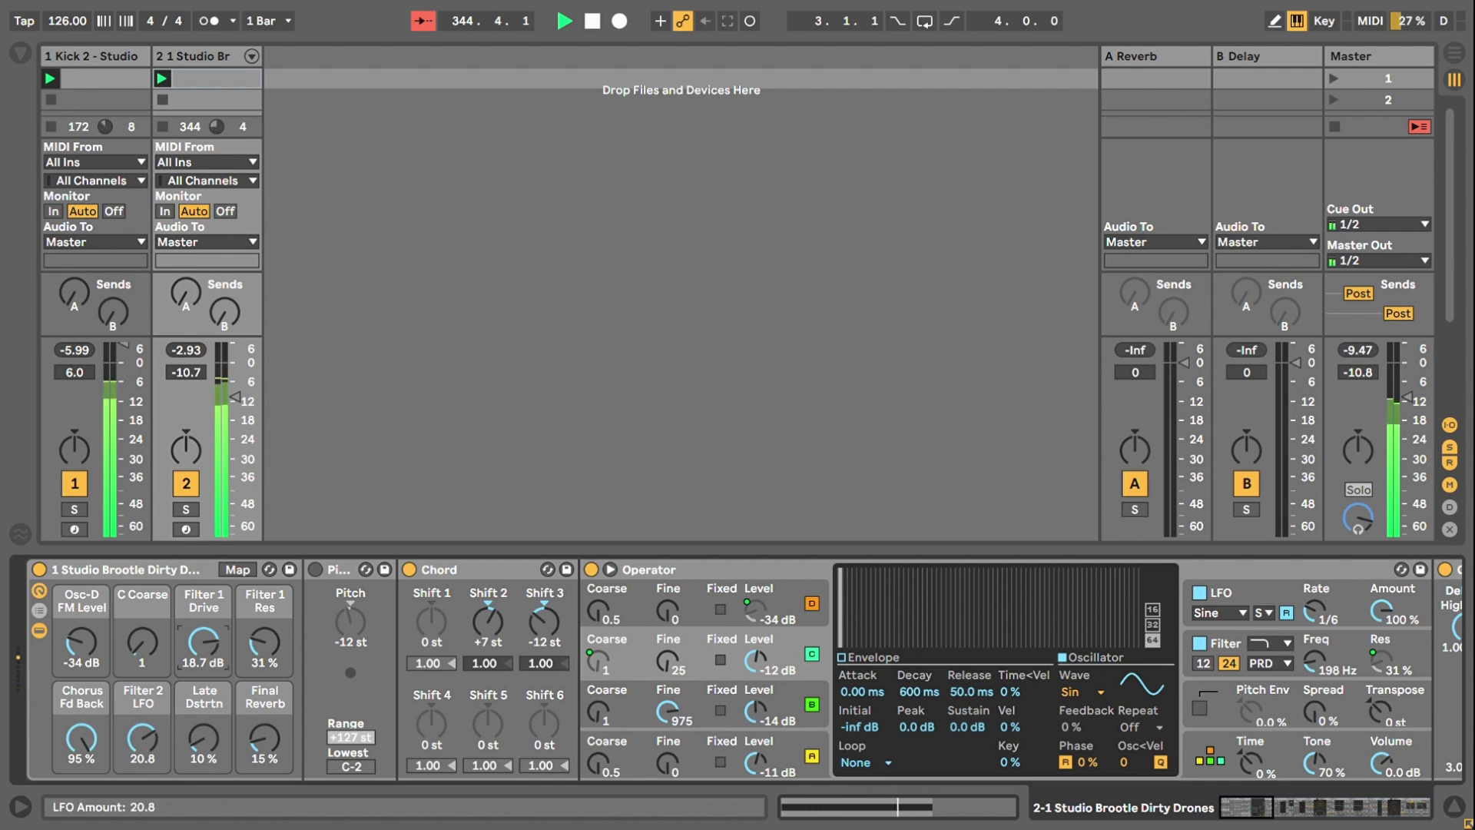
left_click_drag(146, 743, 146, 775)
left_click_drag(200, 652, 200, 687)
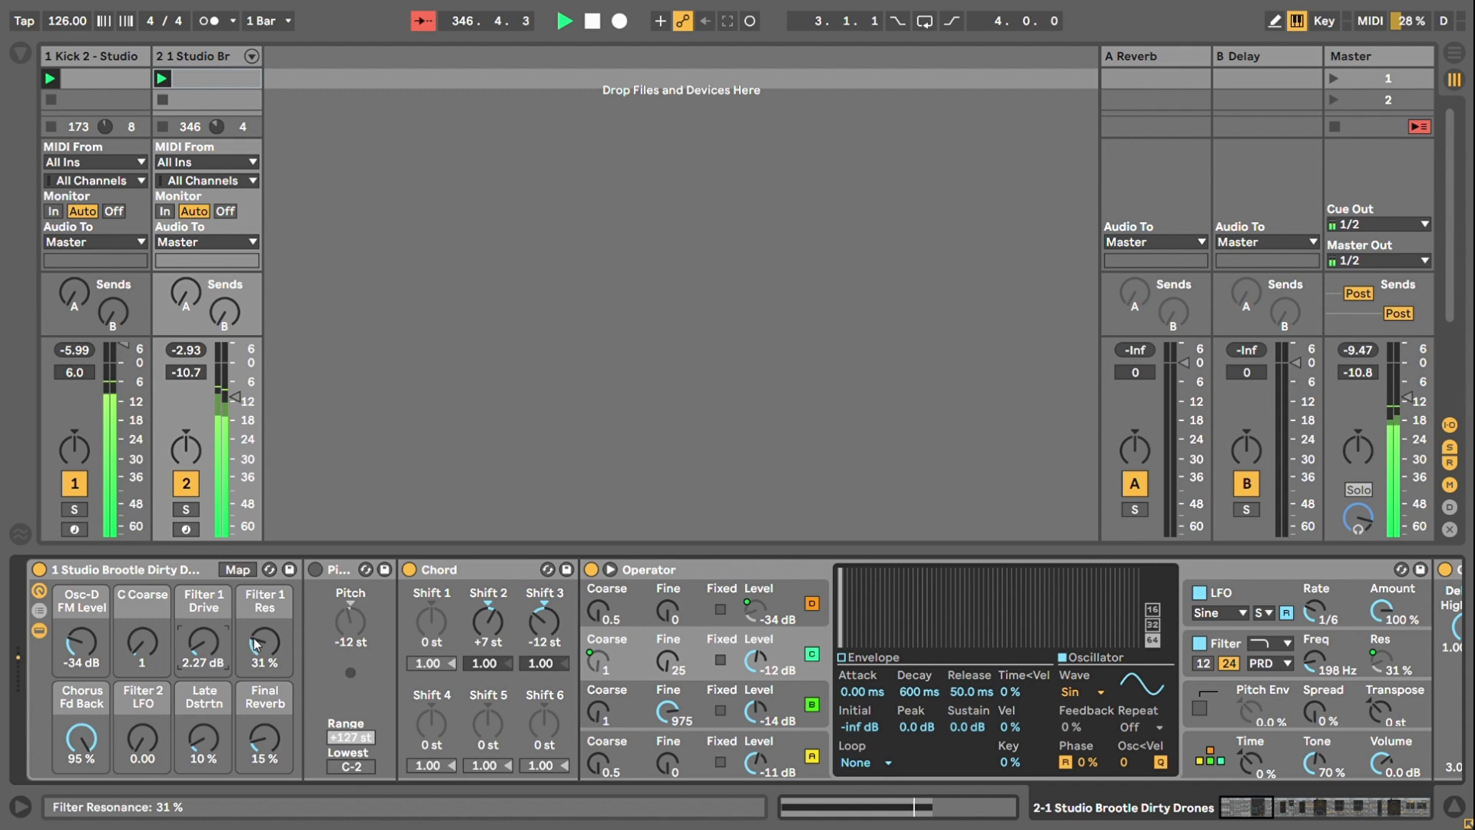
- Lower the rack's Filter 1 Res macro to 23 % and set Late Dstrtn to 91 % after trying 34 % and 100 %
left_click_drag(264, 644, 264, 657)
left_click_drag(203, 739, 203, 730)
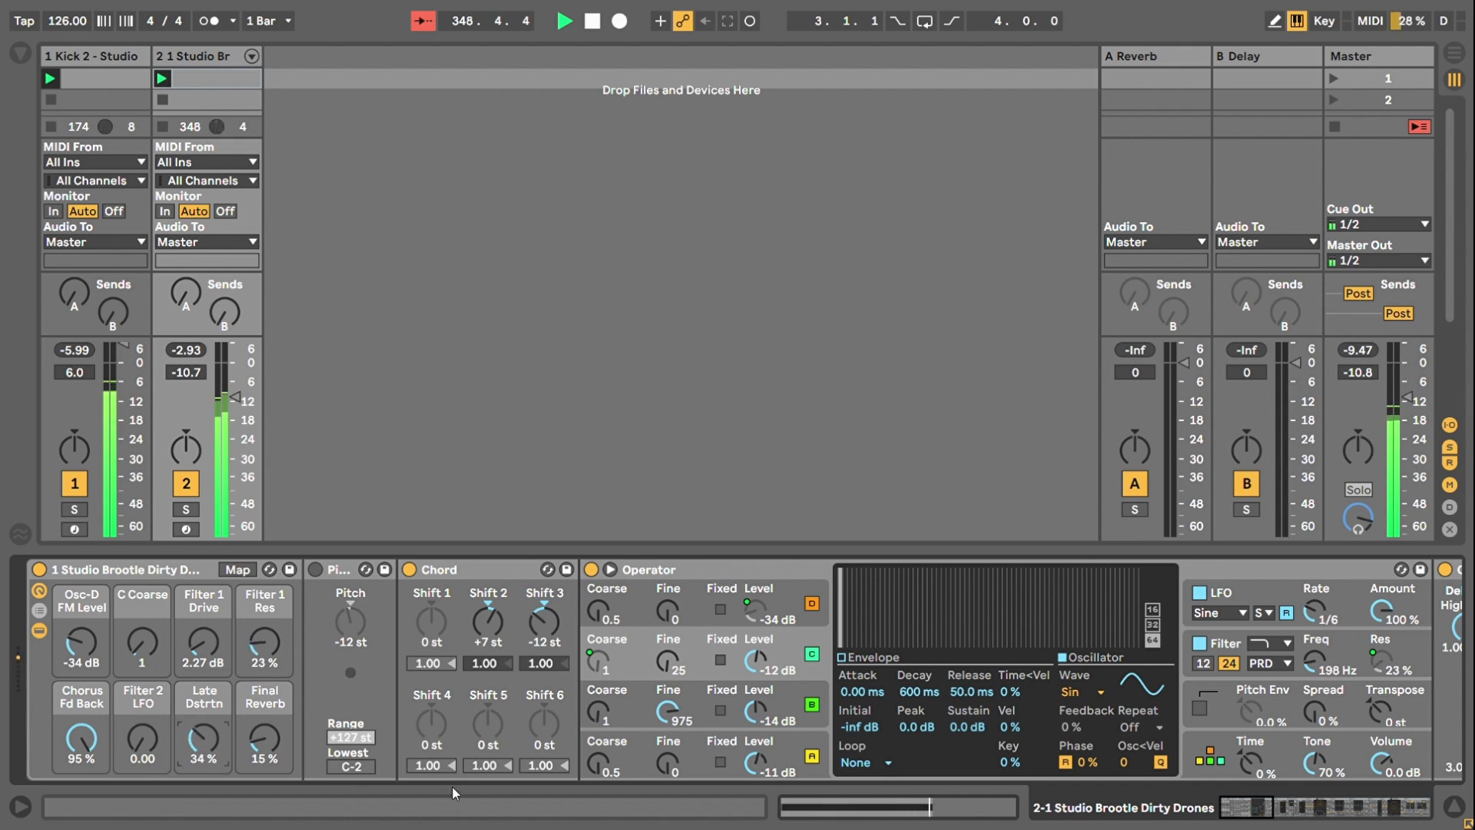
left_click_drag(203, 739, 203, 700)
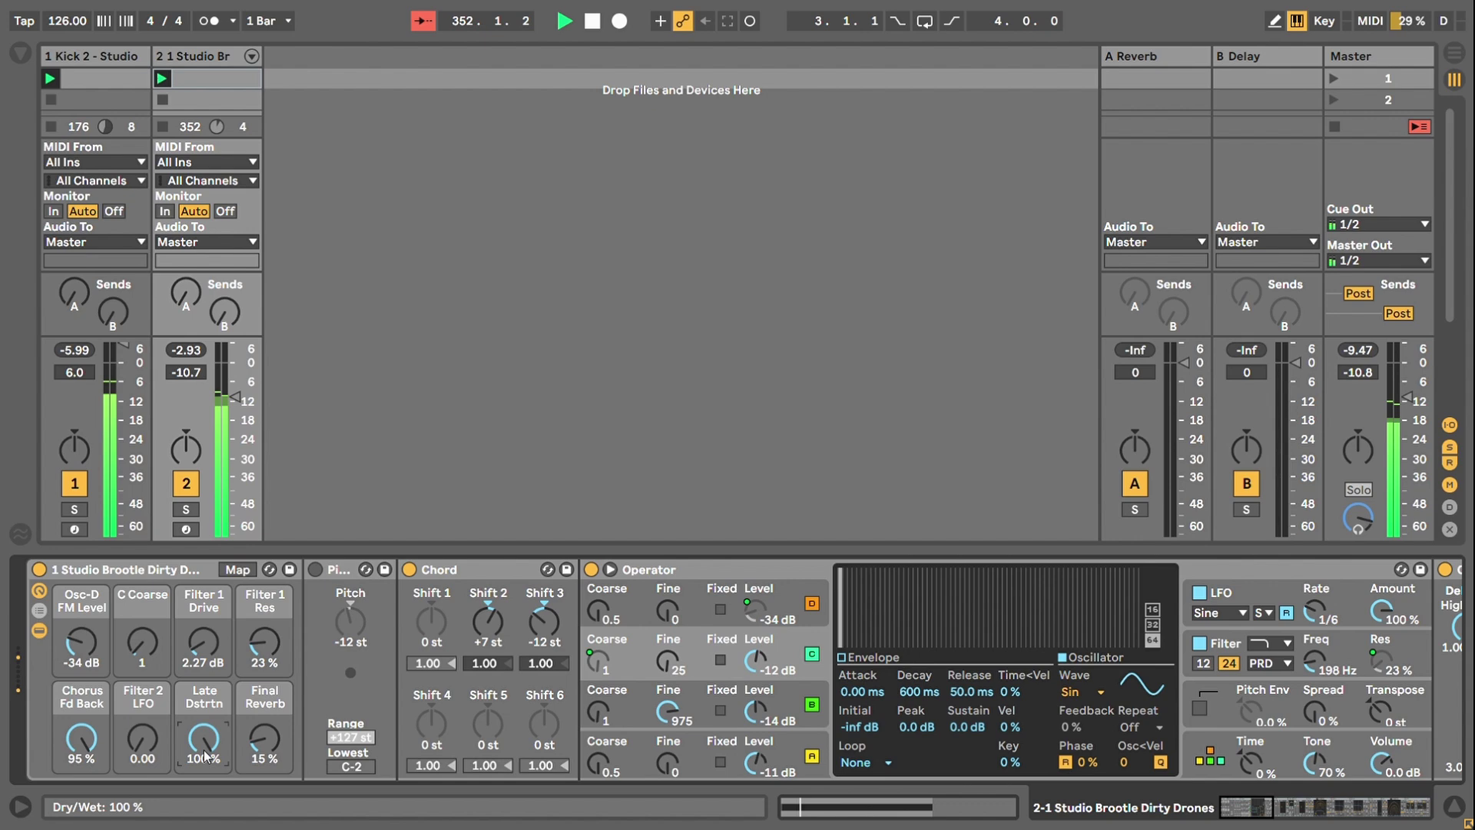
left_click_drag(205, 755, 204, 762)
- Try Drum Buss with Drive at 79 % and Crunch at 93 %, returning each to 20 % and 32 %
left_click_drag(1250, 811, 1381, 803)
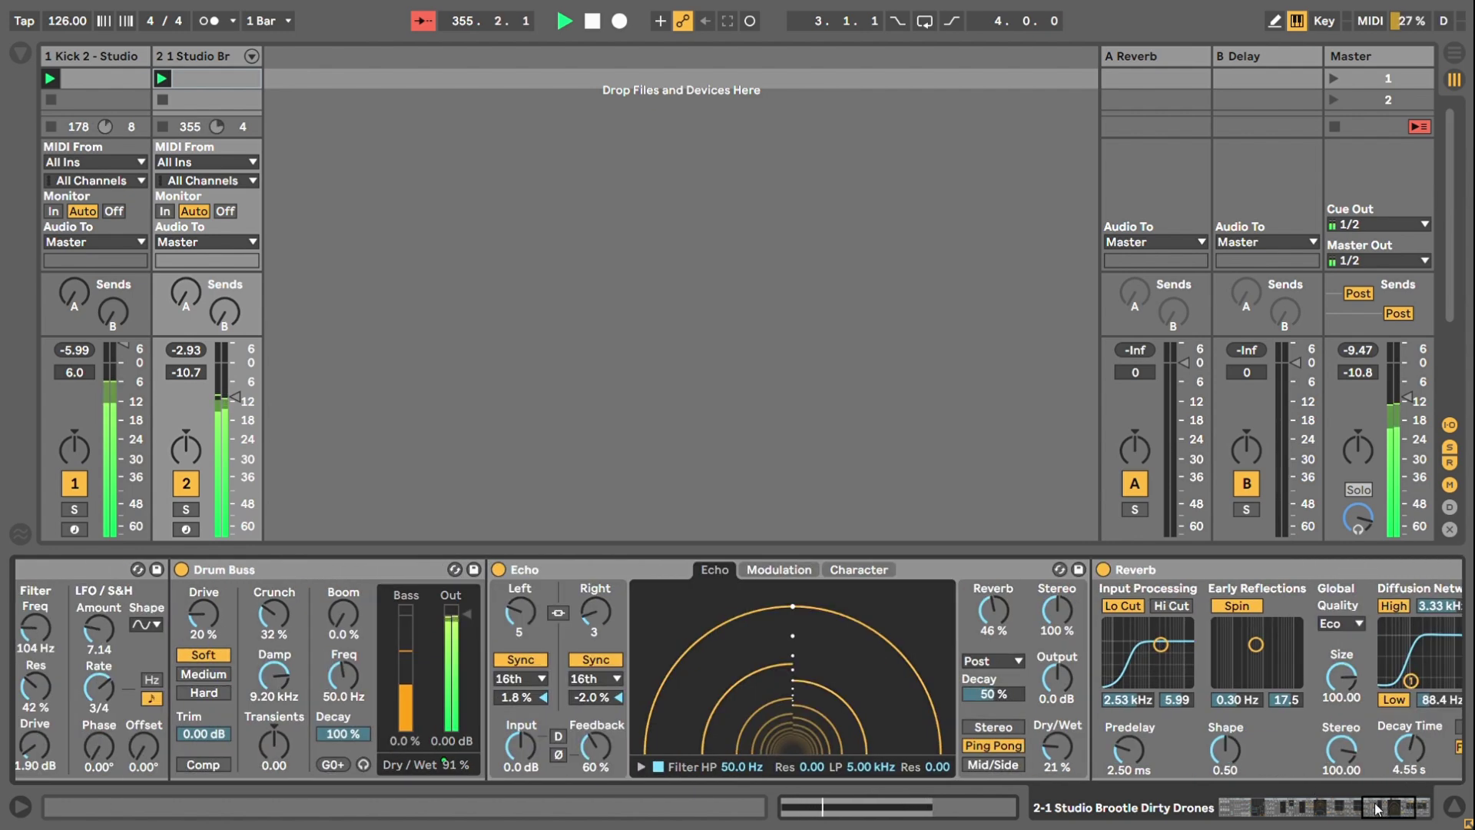
left_click_drag(212, 627, 212, 537)
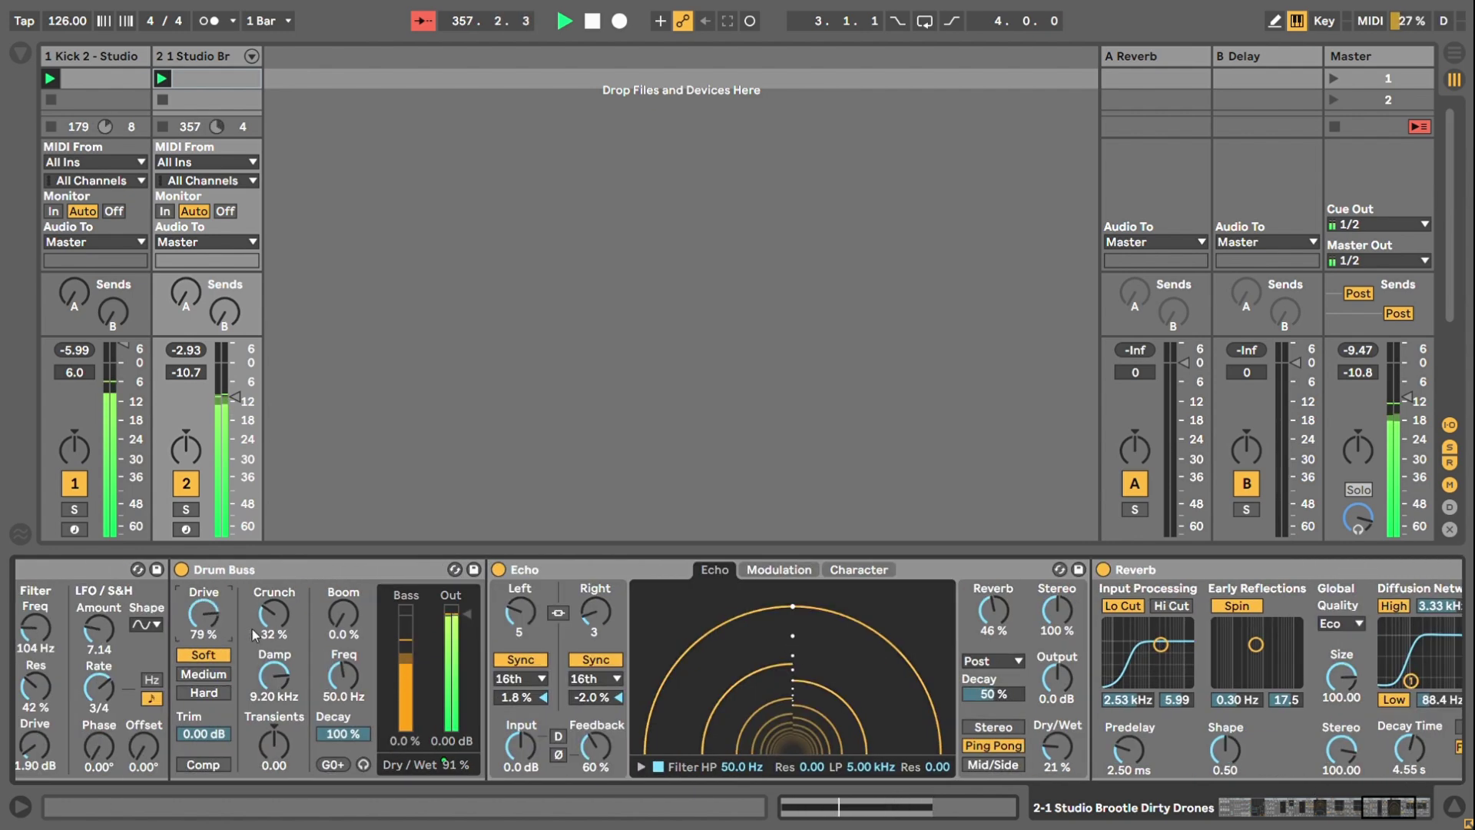
left_click_drag(223, 630, 223, 722)
left_click_drag(273, 615, 273, 535)
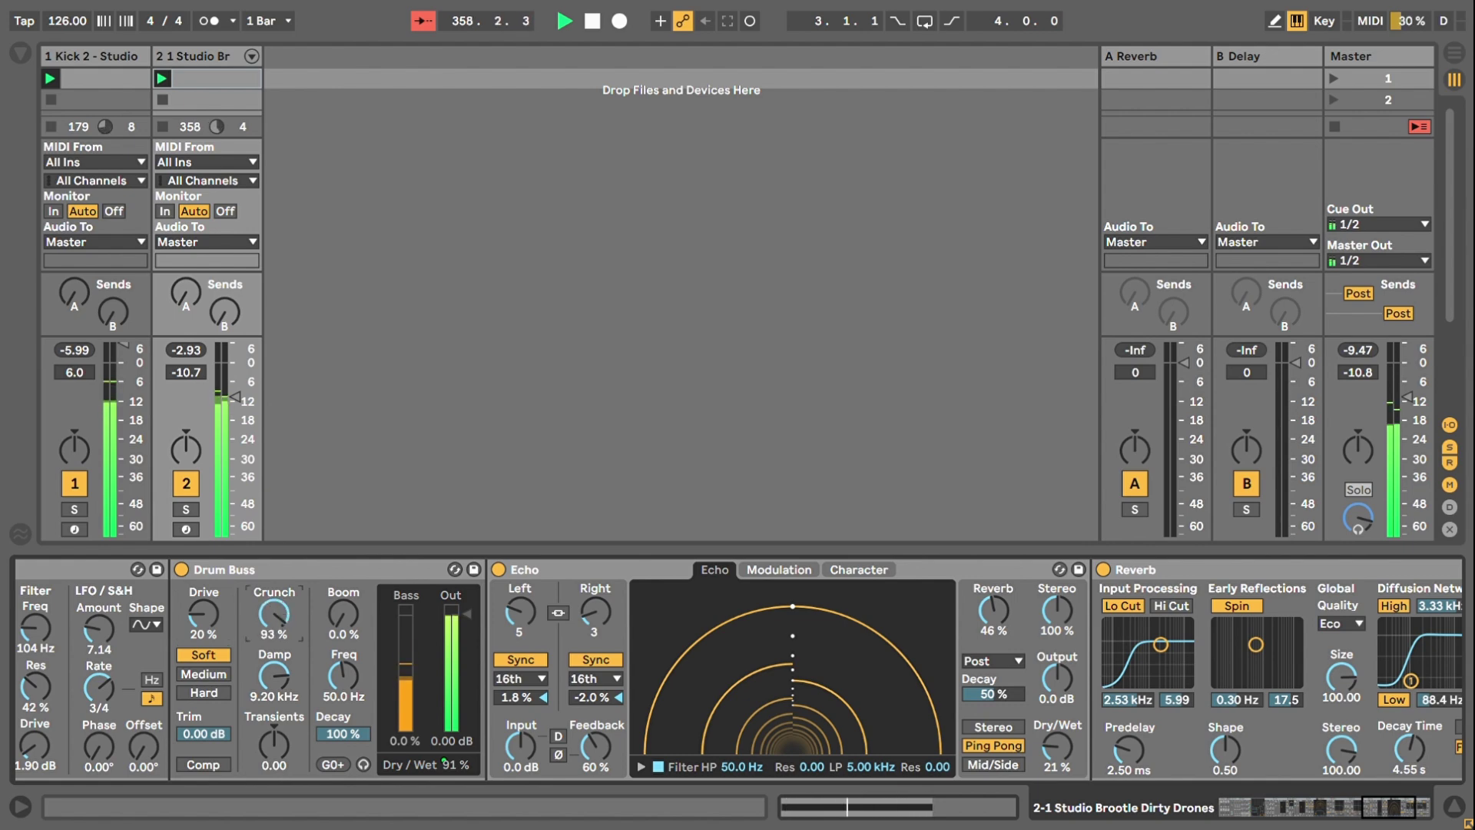
left_click_drag(274, 615, 284, 641)
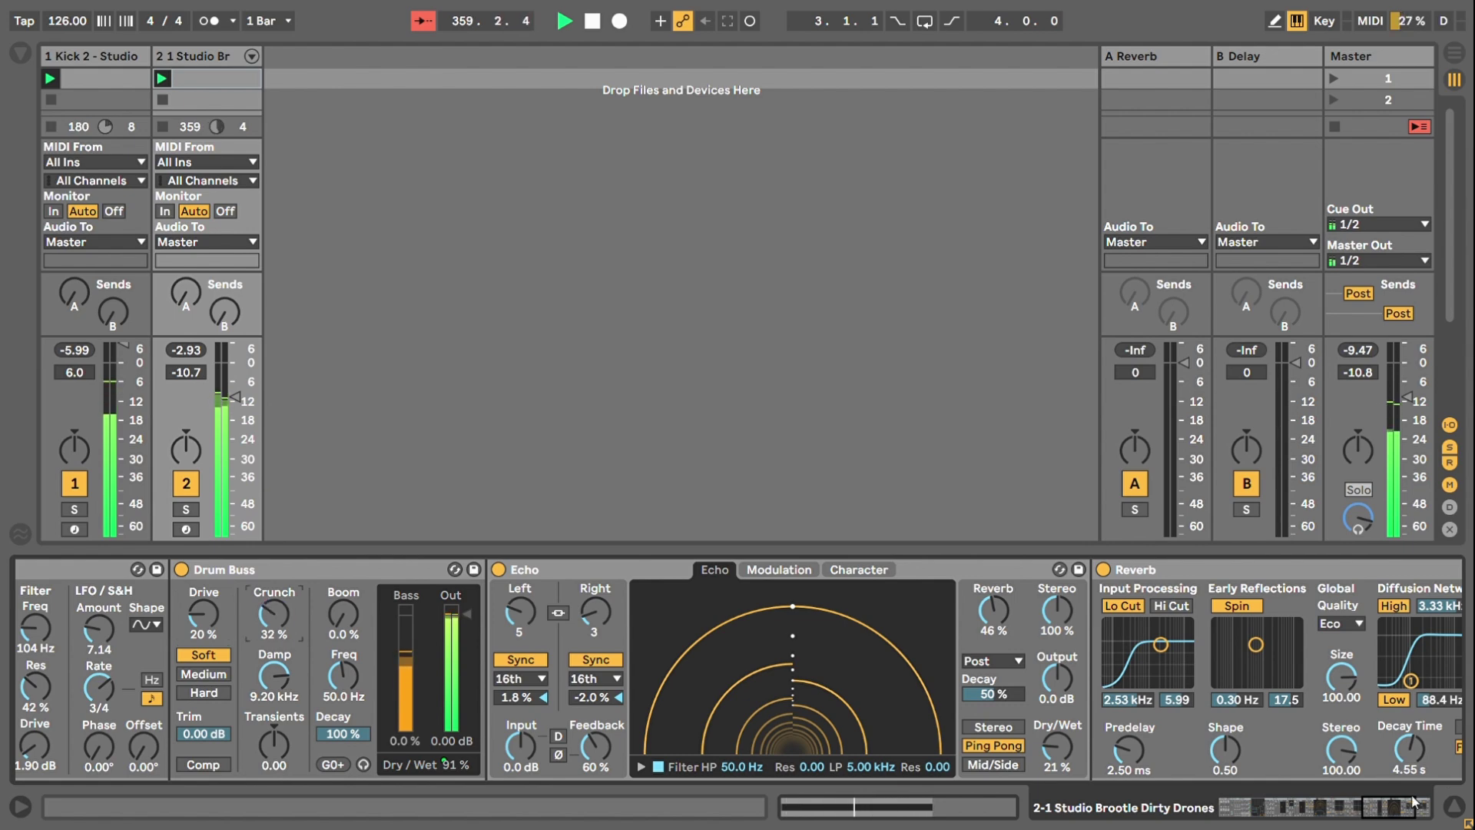
- Set the rack's Late Dstrtn macro to 34 % and Final Reverb to 17 %, and solo the drone track
left_click(1244, 806)
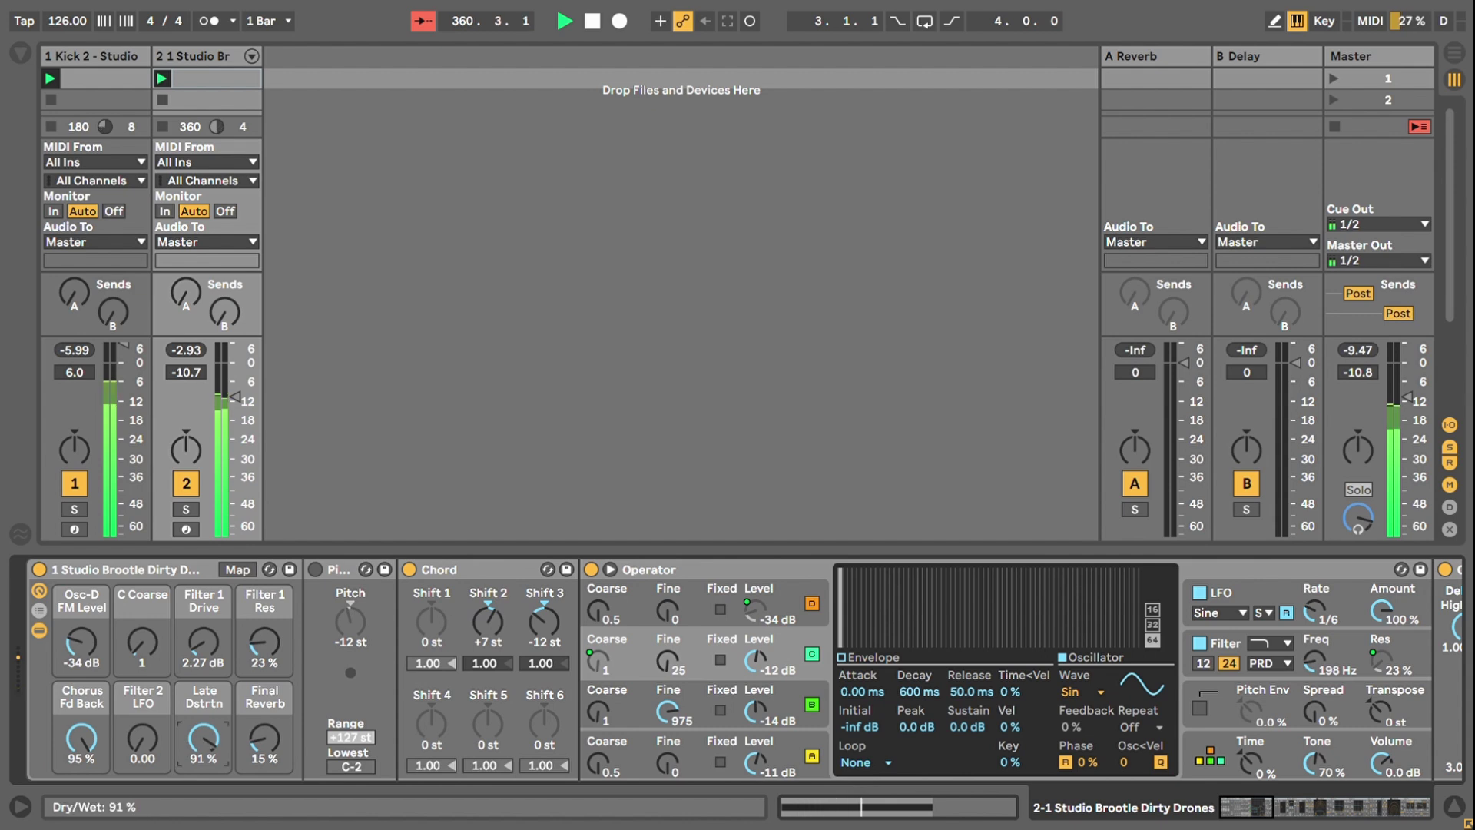
left_click_drag(204, 747, 263, 745)
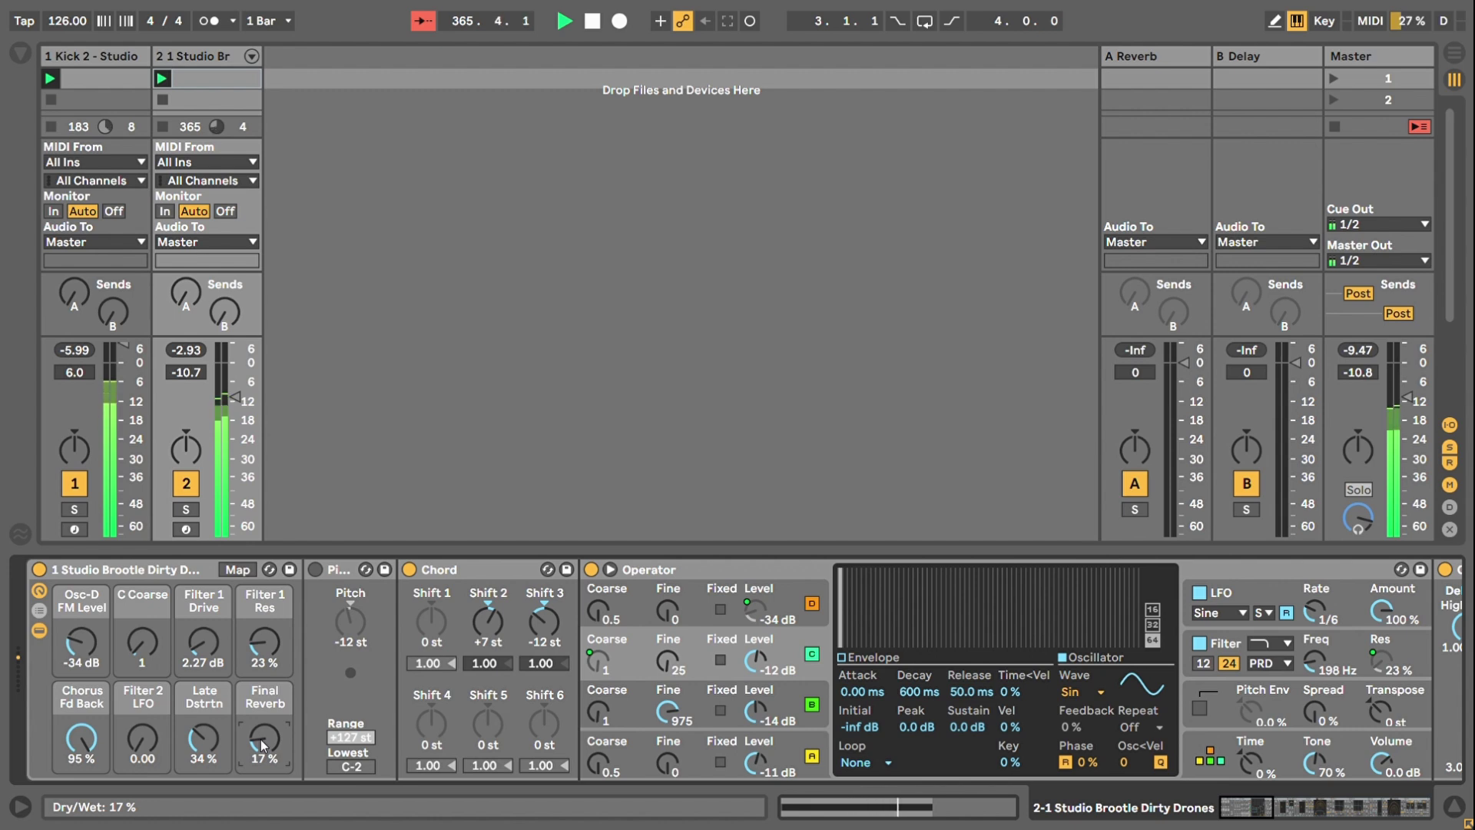
left_click(186, 509)
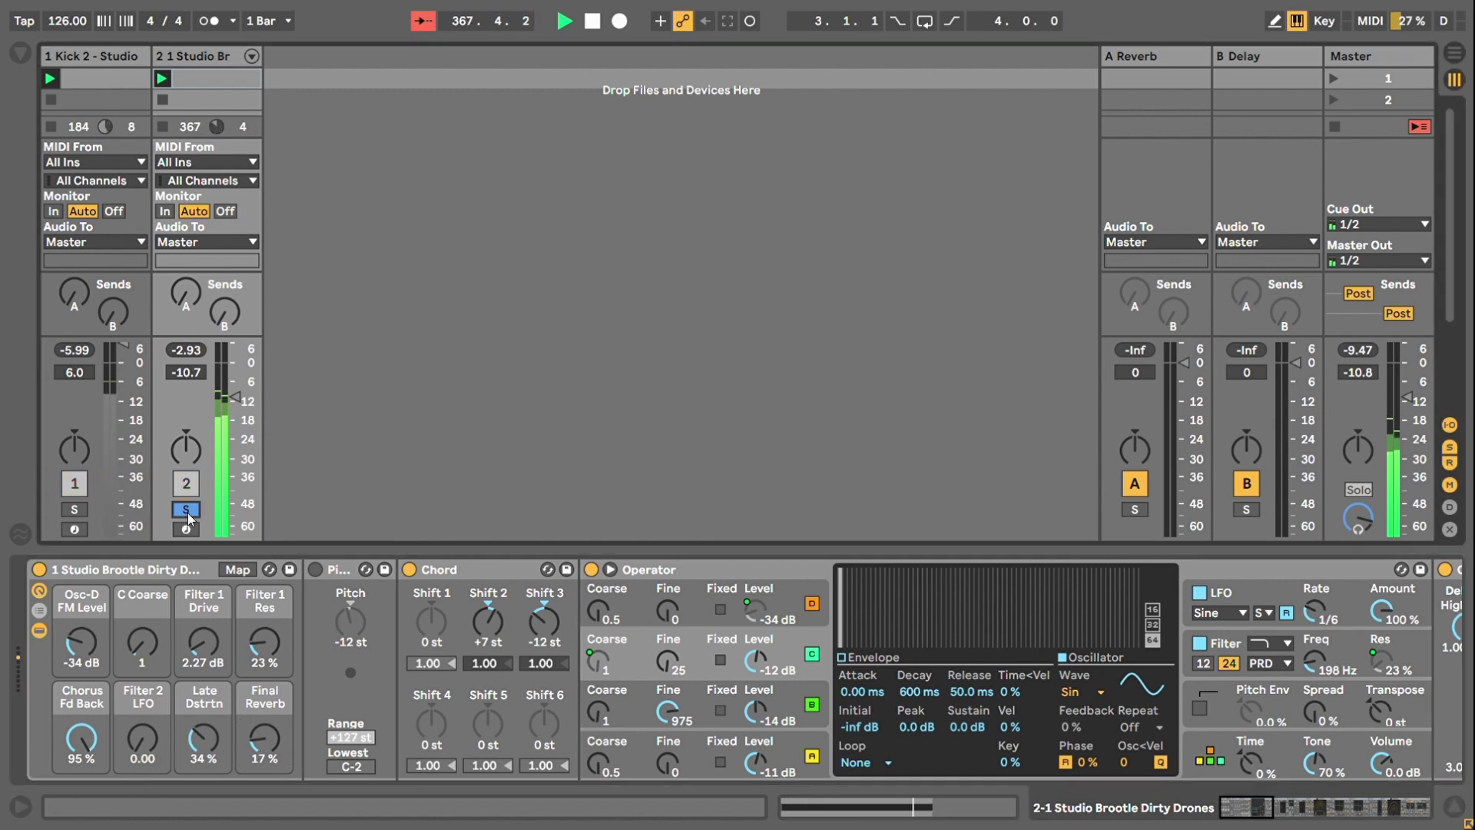